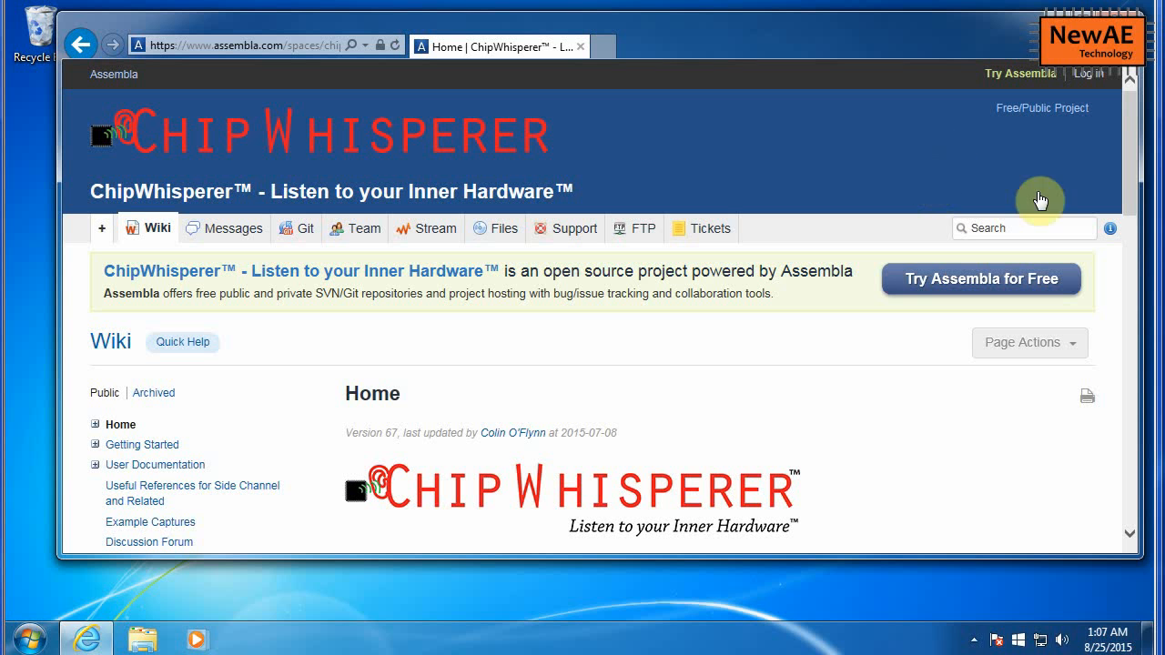
# Step: Open the ChipWhisperer Software Firmware Releases page of the wiki
pyautogui.moveTo(1133, 159); pyautogui.dragTo(1133, 201)
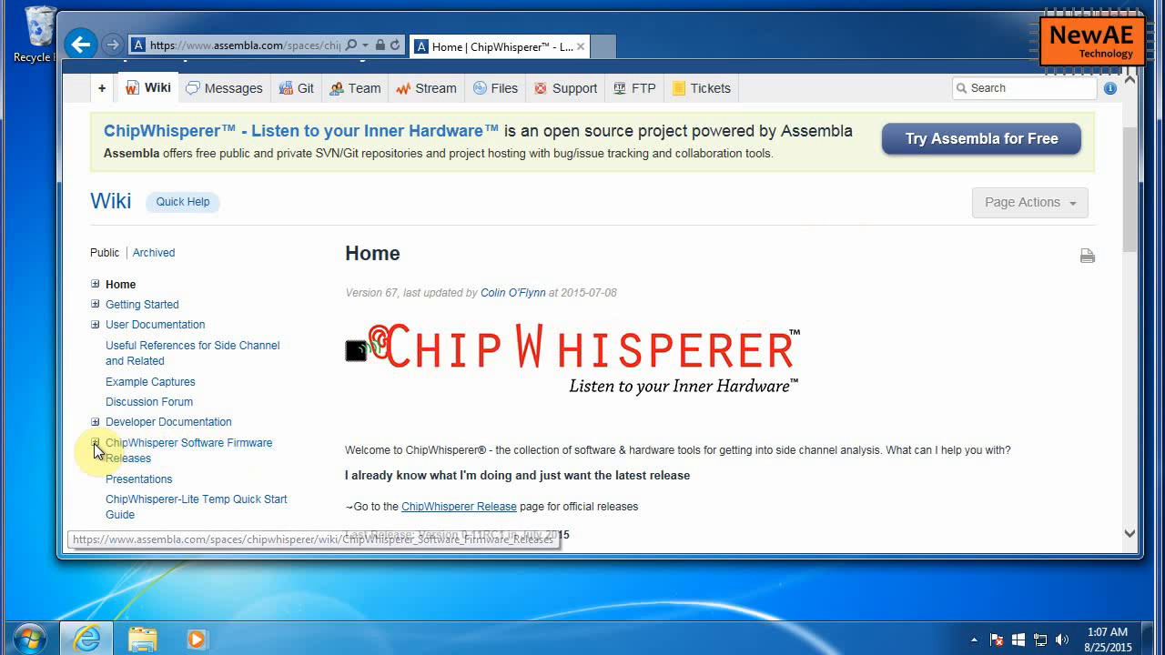
pyautogui.click(124, 446)
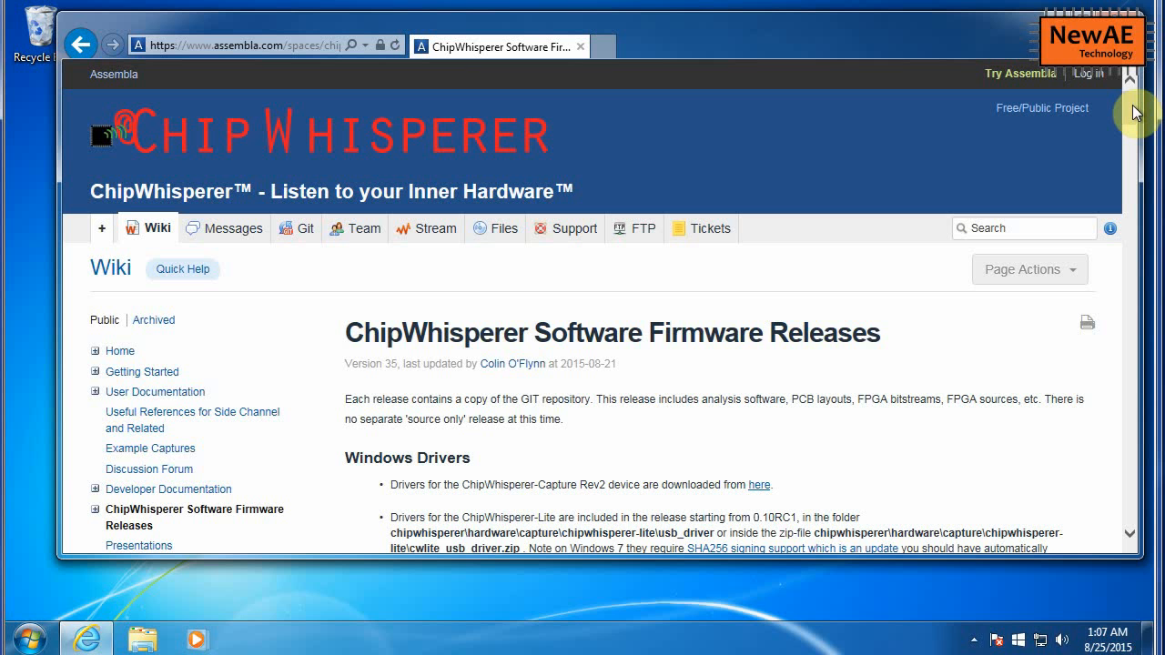
# Step: Download ChipWhisperer Lubuntu 32-bit 18AUG2015.zip from its shared OneDrive folder, linked in the Instant ChipWhisperer section
pyautogui.scroll(-1, 1133, 111)
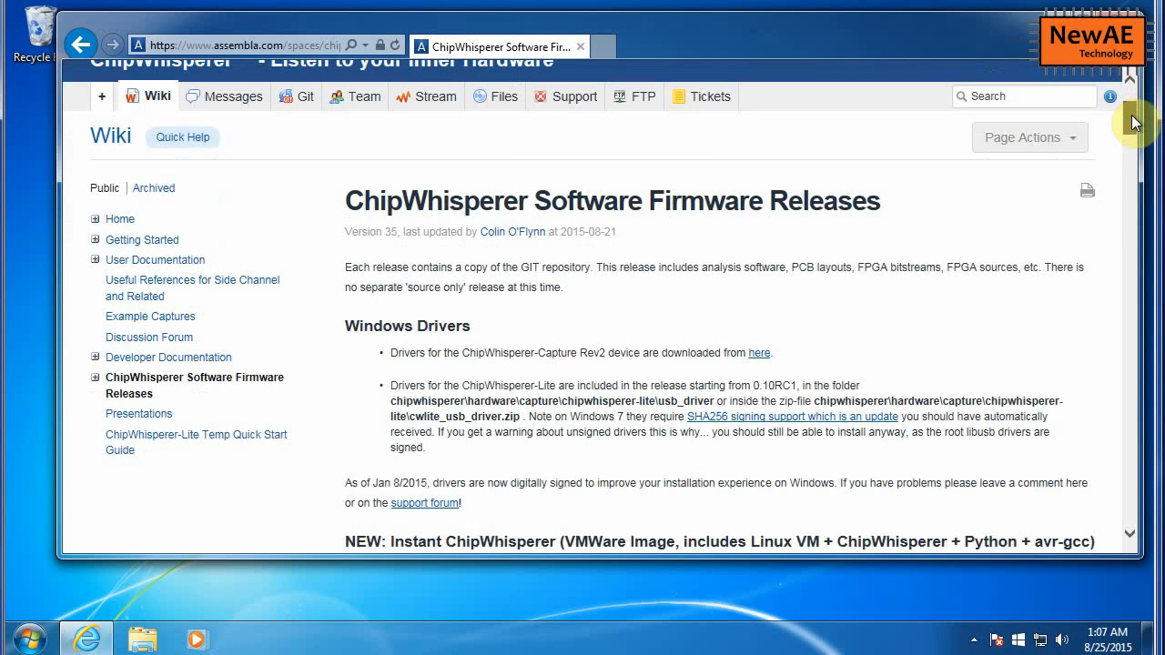
pyautogui.moveTo(1133, 123); pyautogui.dragTo(1135, 129)
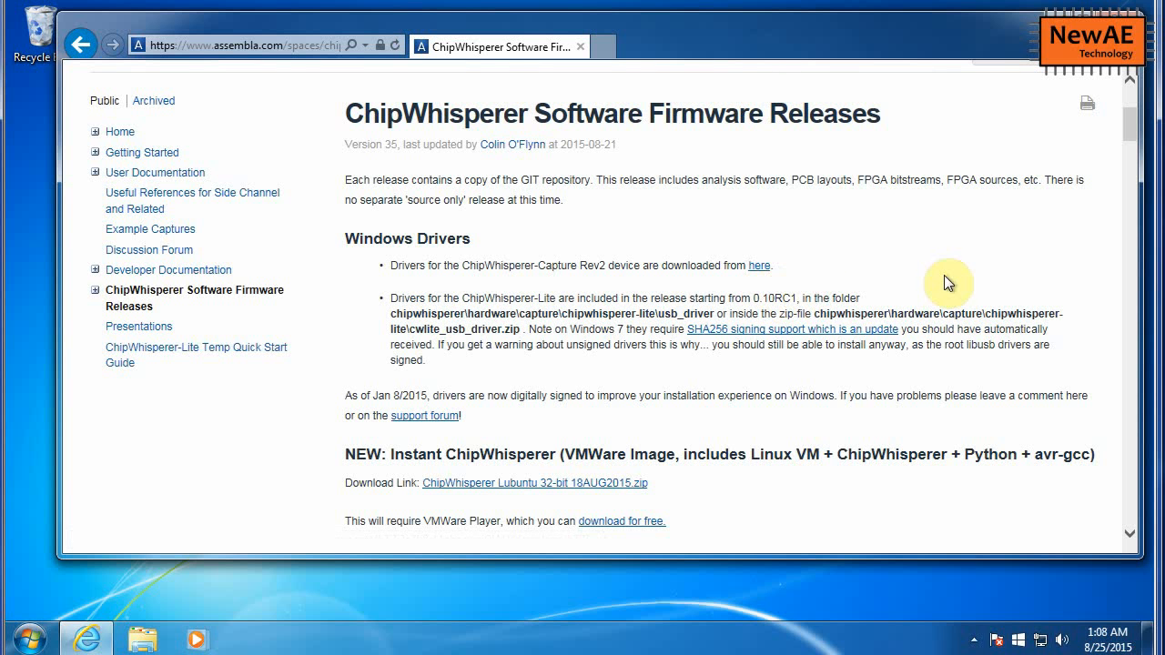
pyautogui.moveTo(1131, 114)
pyautogui.mouseDown()
pyautogui.moveTo(1132, 137)
pyautogui.moveTo(1128, 104)
pyautogui.moveTo(1132, 130)
pyautogui.mouseUp()
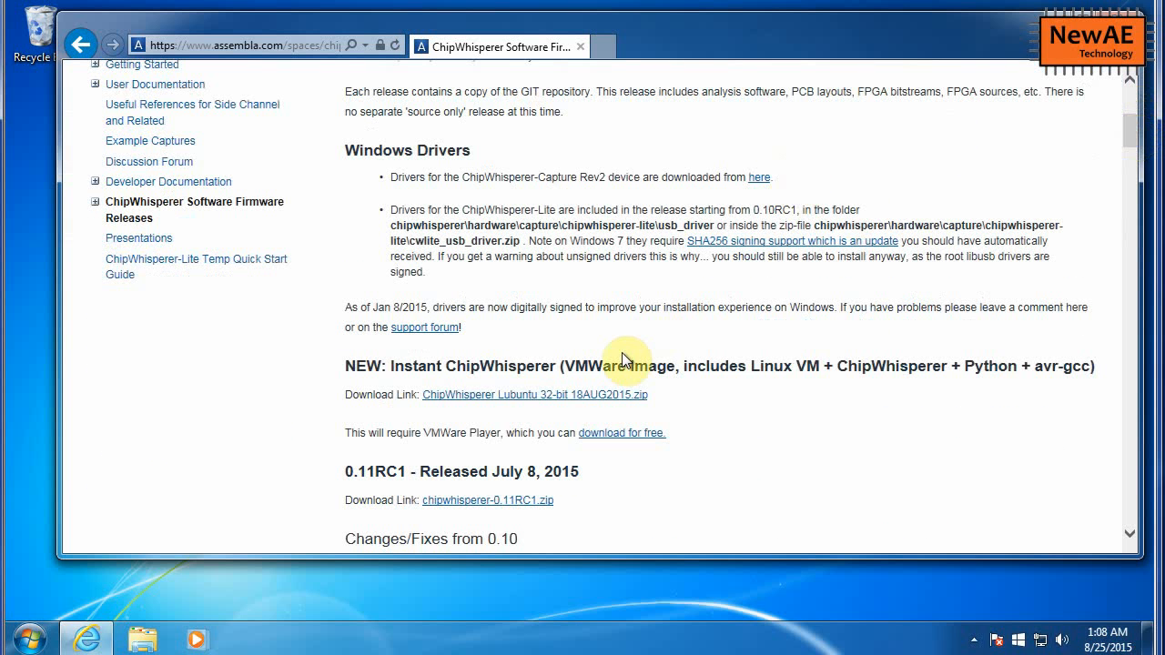
pyautogui.moveTo(391, 366); pyautogui.dragTo(592, 365)
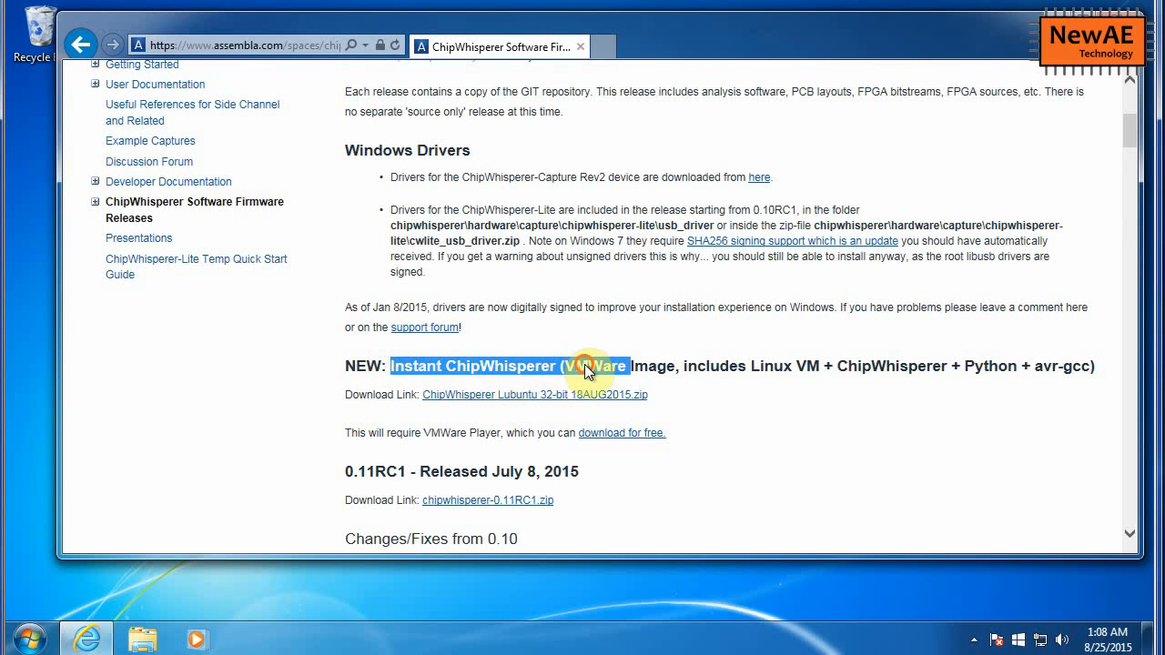
pyautogui.click(750, 362)
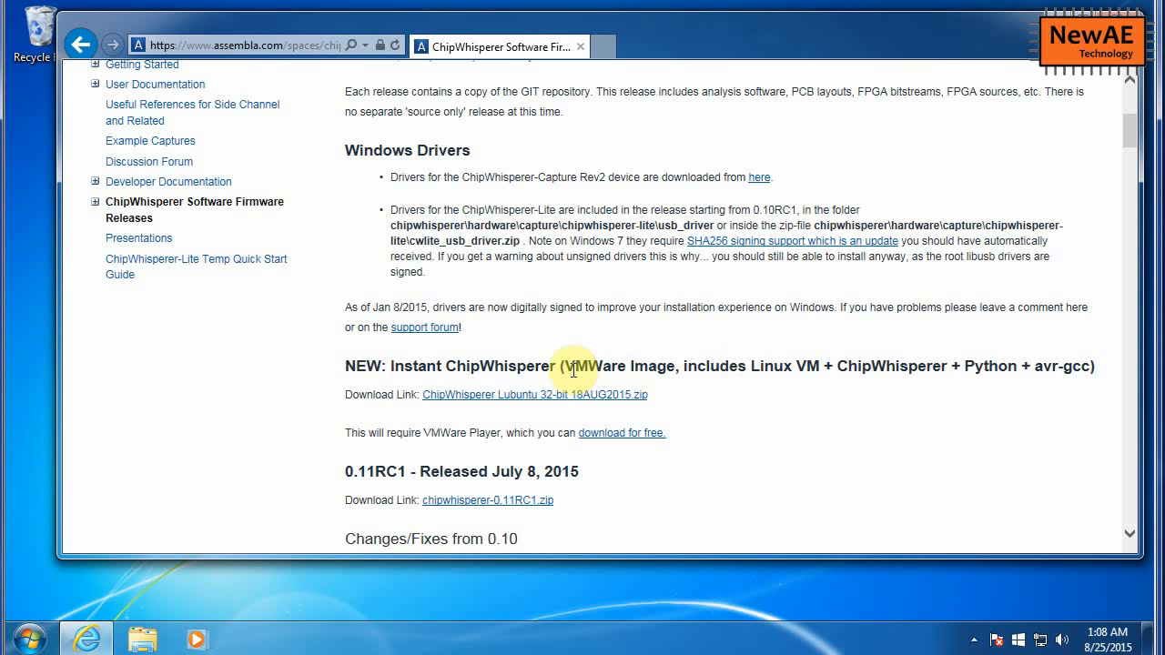
pyautogui.click(480, 398)
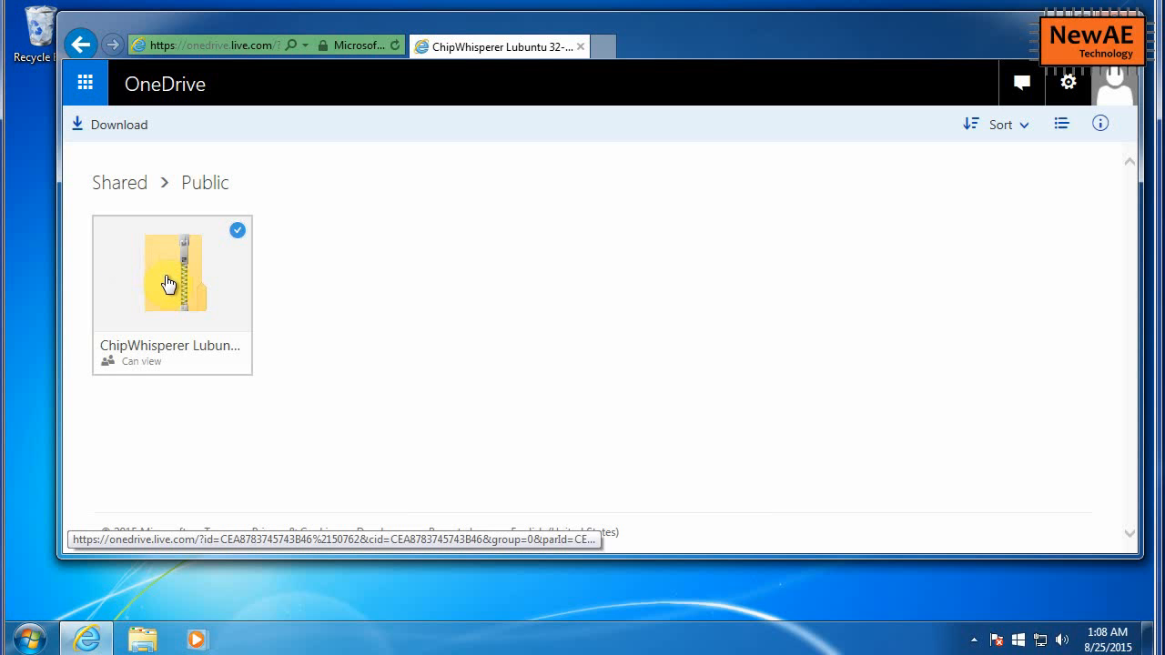
pyautogui.click(201, 320)
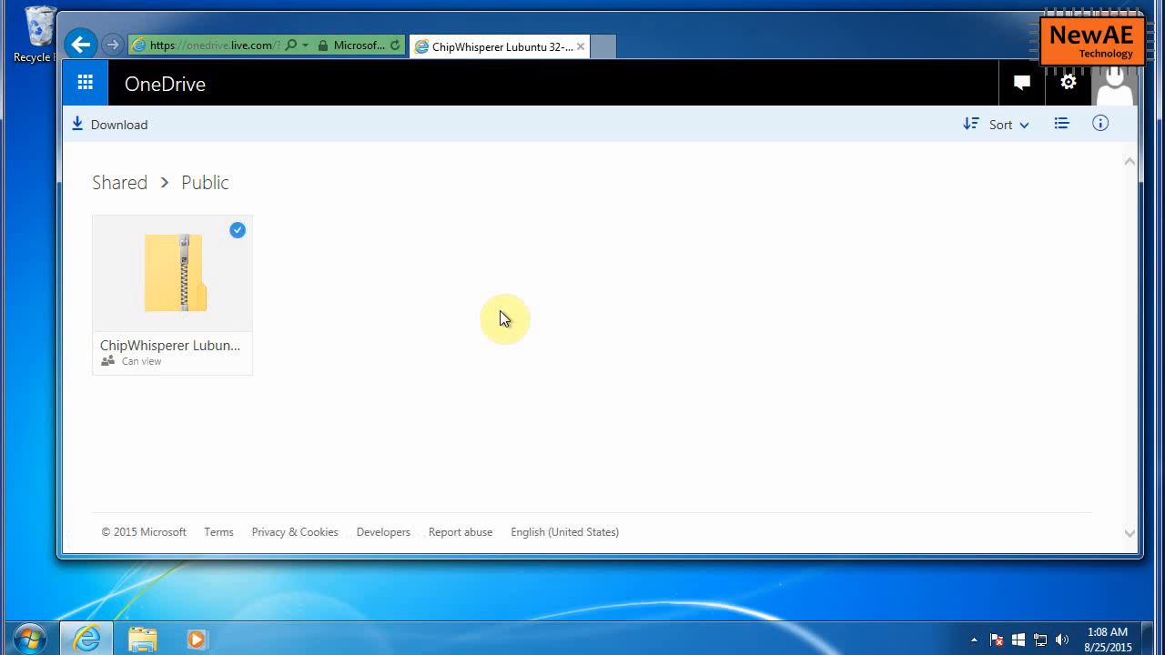
pyautogui.click(905, 536)
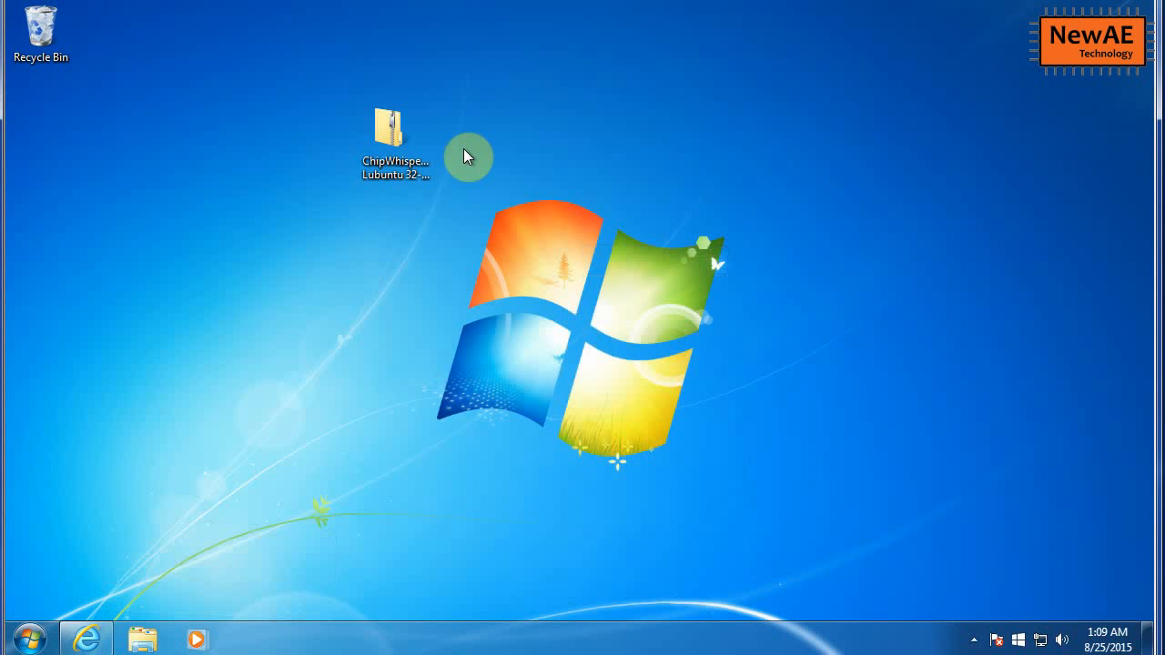
# Step: Place the ChipWhisperer Lubuntu zip near the Recycle Bin and extract all its files to the proposed desktop folder, showing the copy details
pyautogui.moveTo(403, 136); pyautogui.dragTo(227, 89)
pyautogui.moveTo(183, 44)
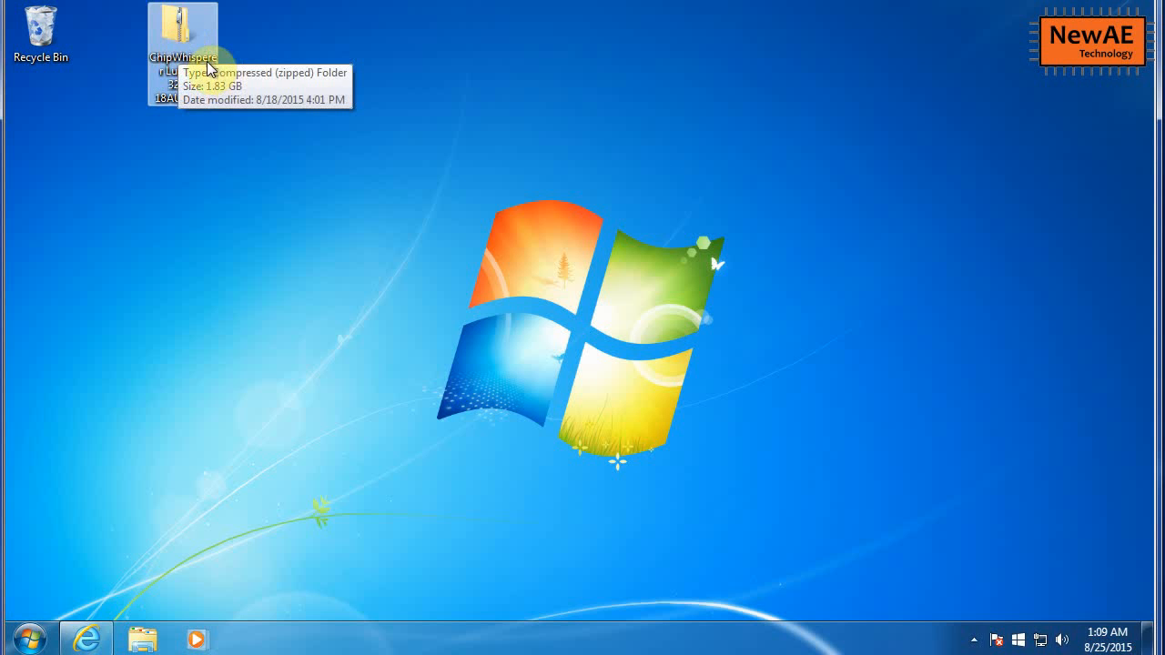
pyautogui.rightClick(179, 38)
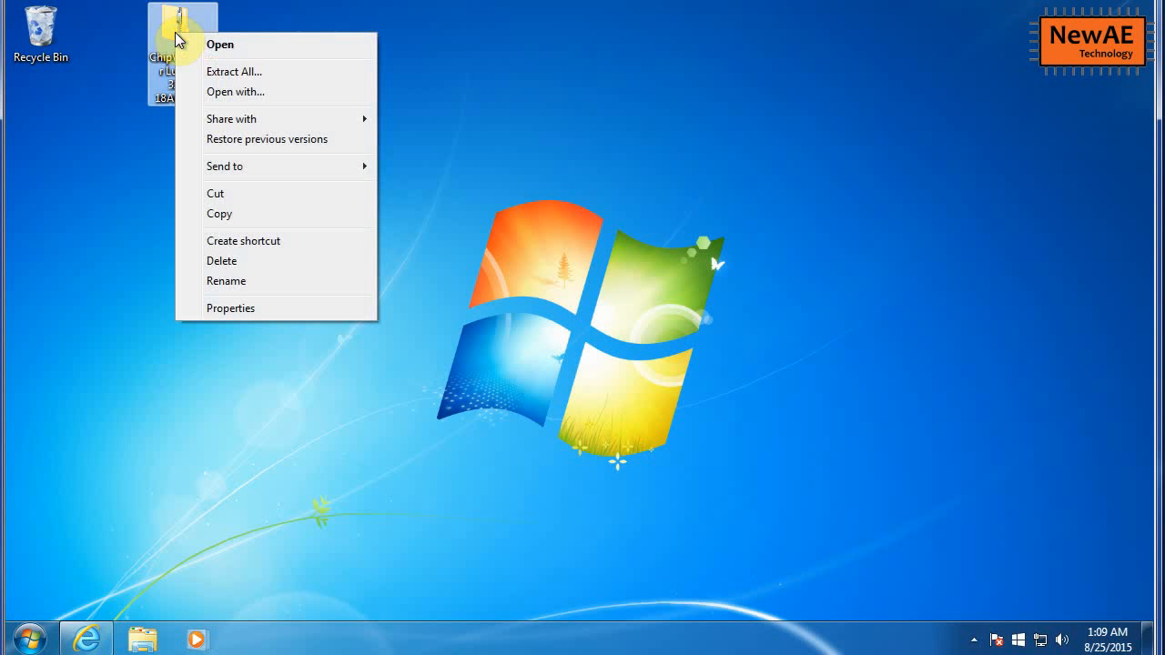
pyautogui.click(227, 73)
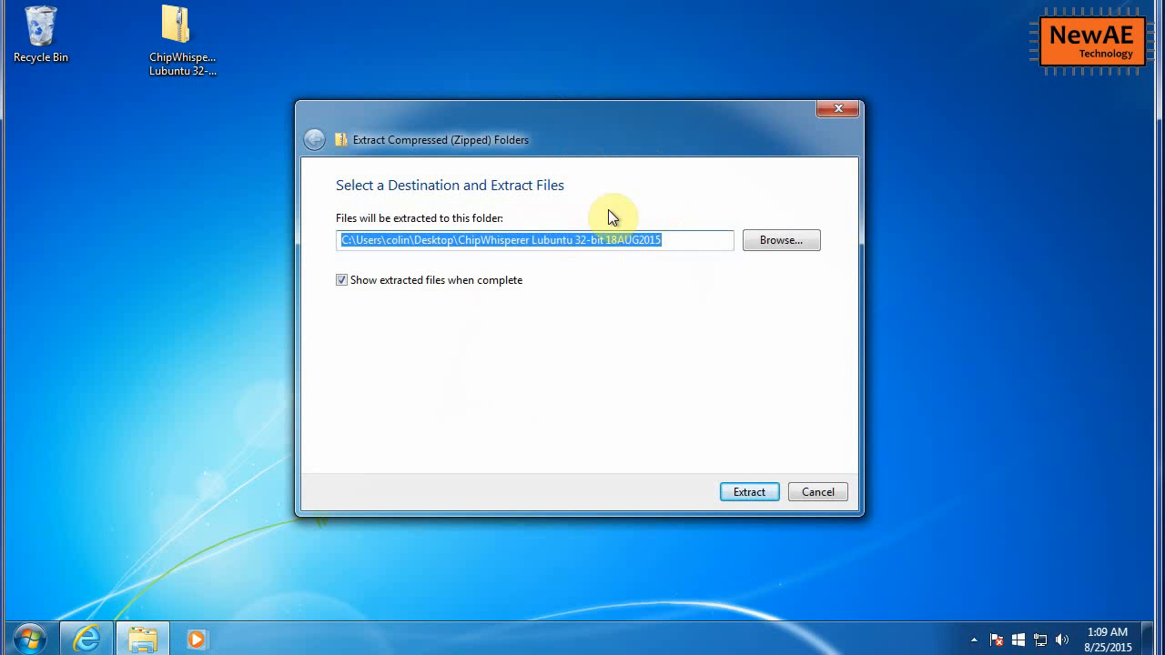
pyautogui.click(748, 493)
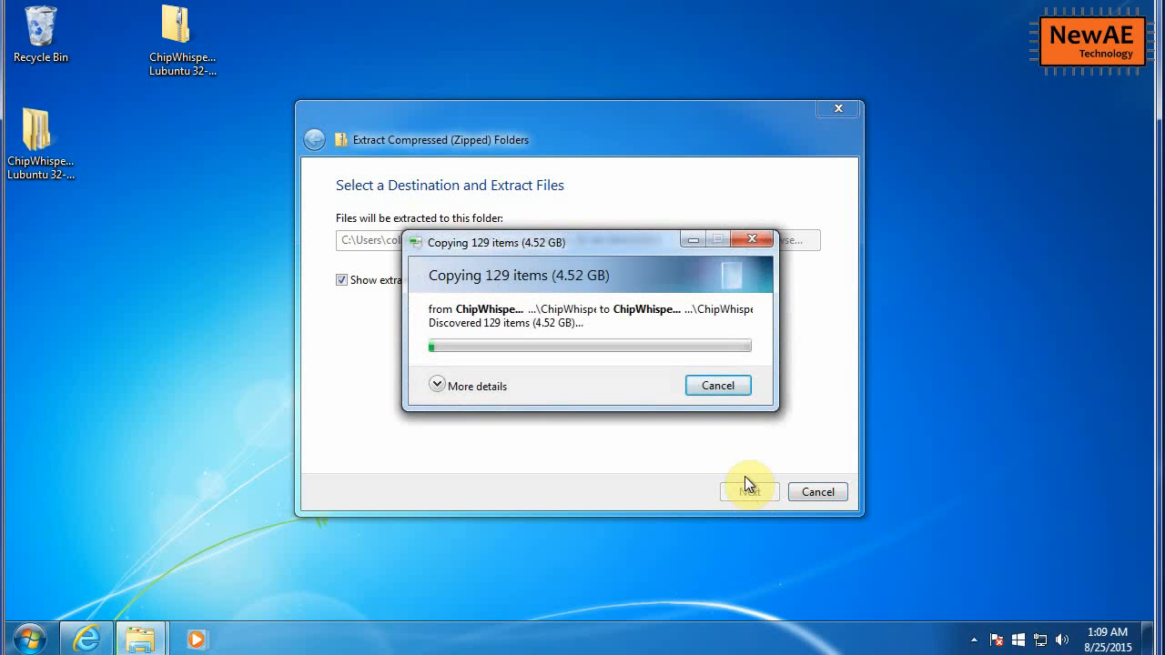
pyautogui.click(482, 386)
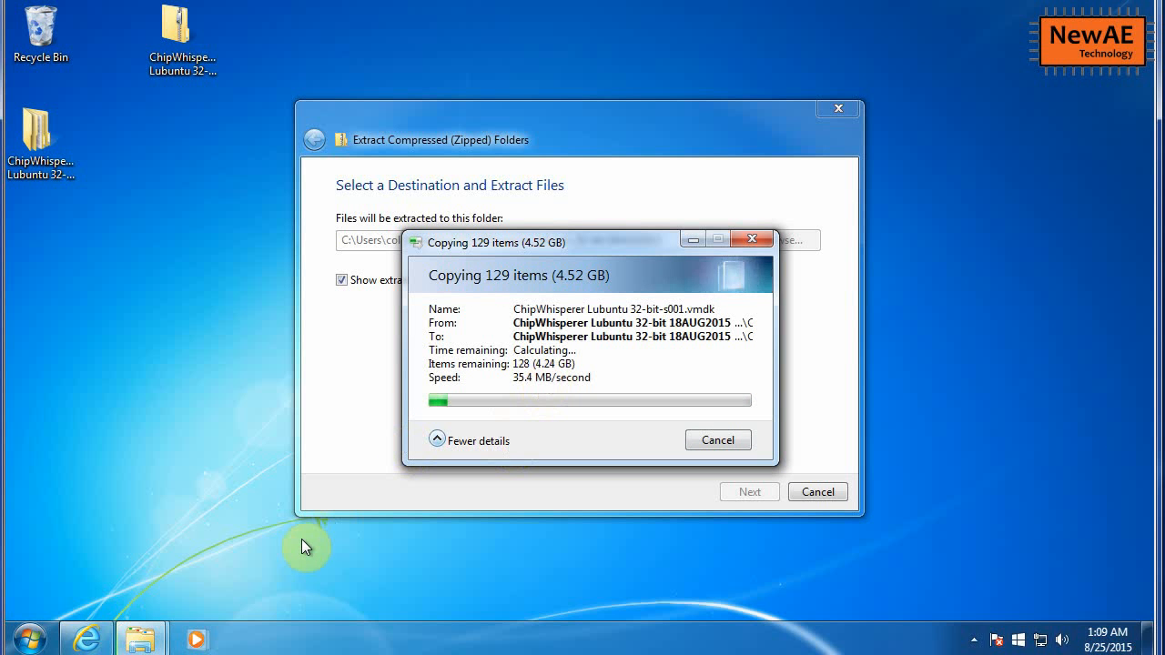
# Step: Switch to Internet Explorer and return from OneDrive to the ChipWhisperer Software Firmware Releases page
pyautogui.click(92, 644)
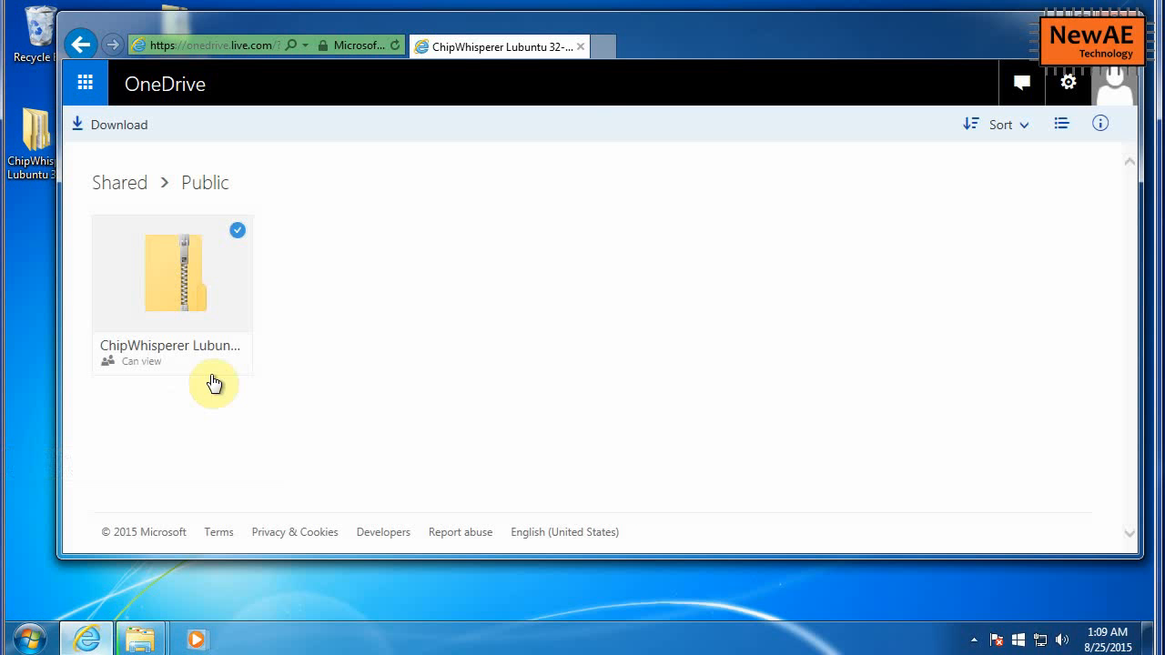
pyautogui.click(213, 385)
pyautogui.click(80, 46)
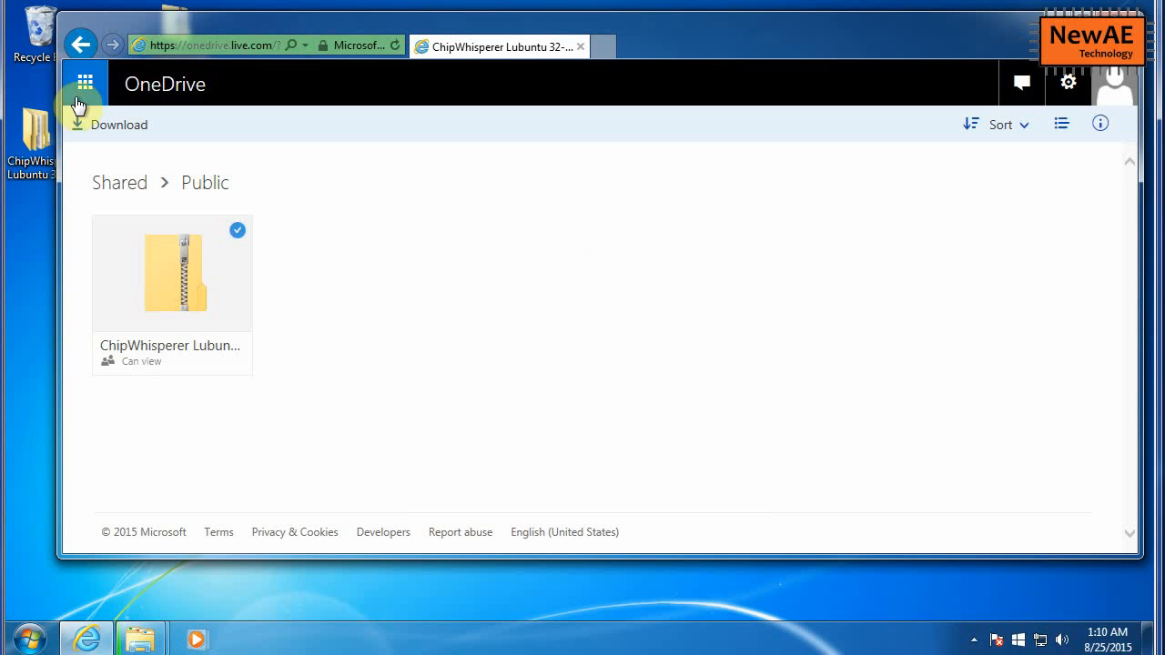
pyautogui.click(83, 50)
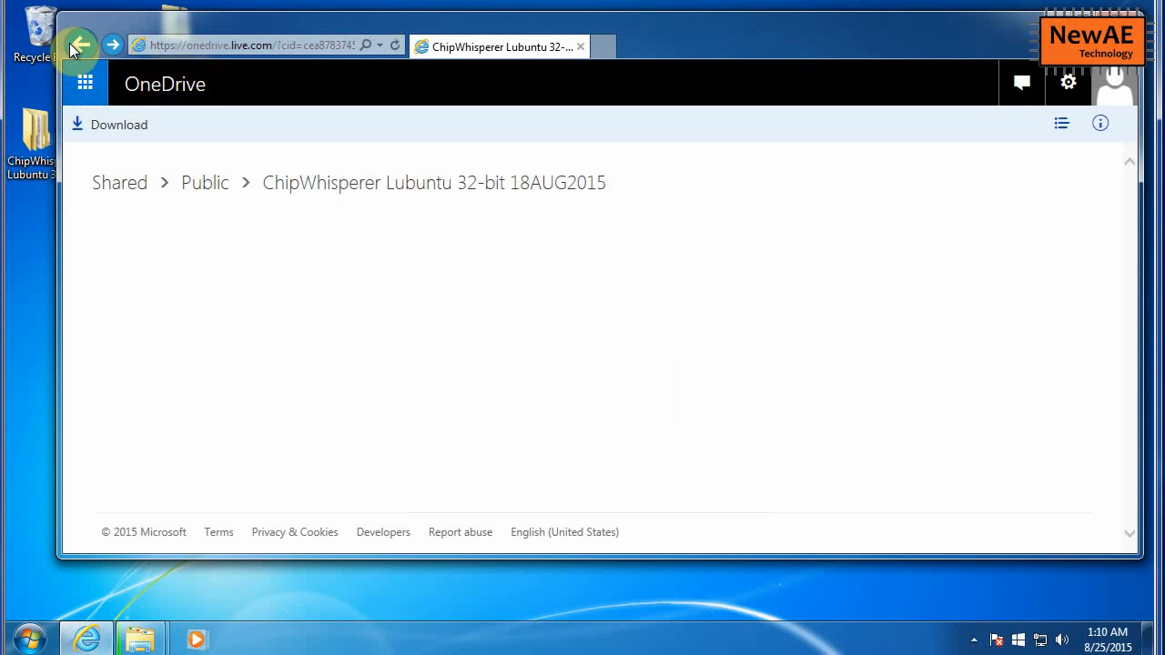
pyautogui.click(73, 42)
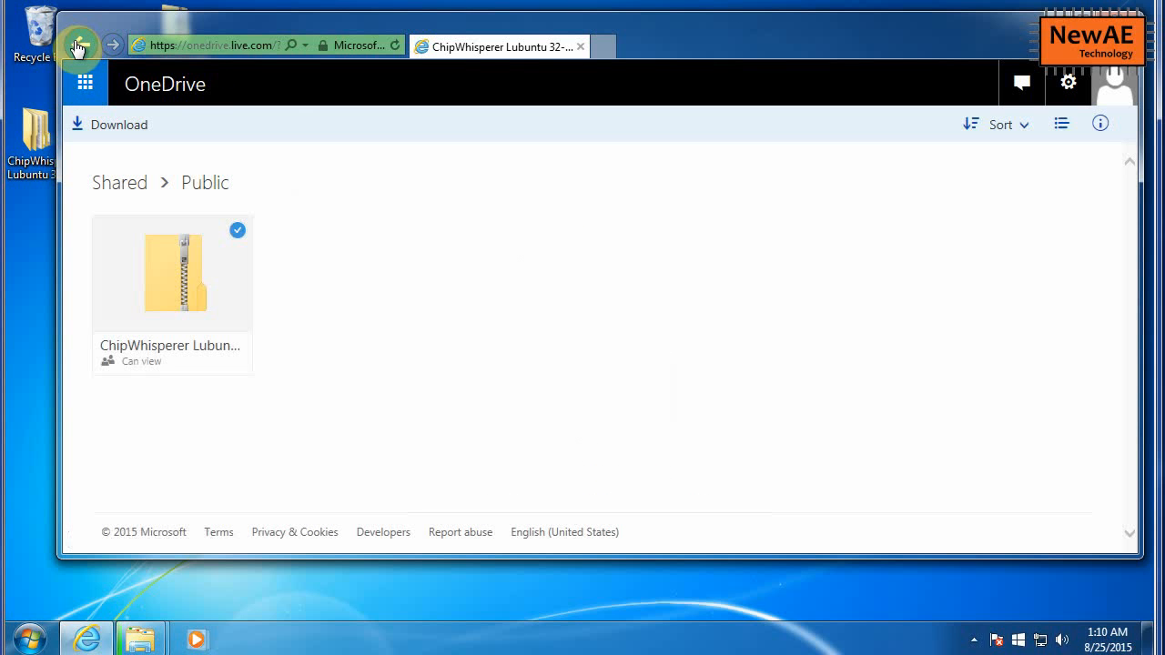
pyautogui.rightClick(77, 45)
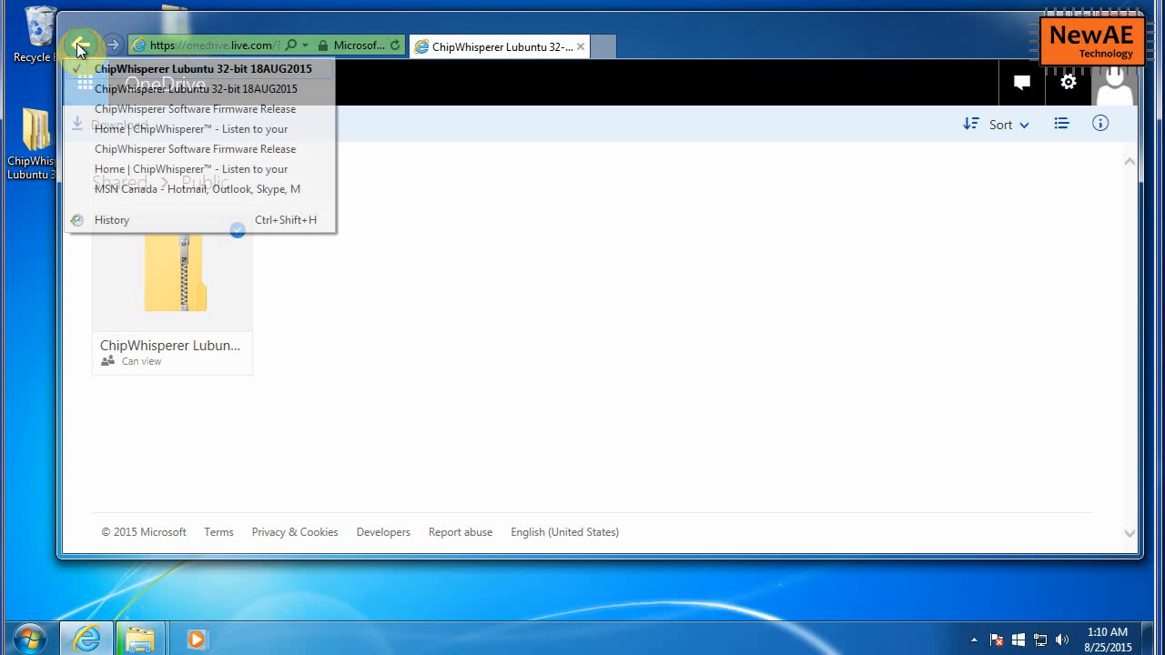
pyautogui.click(117, 109)
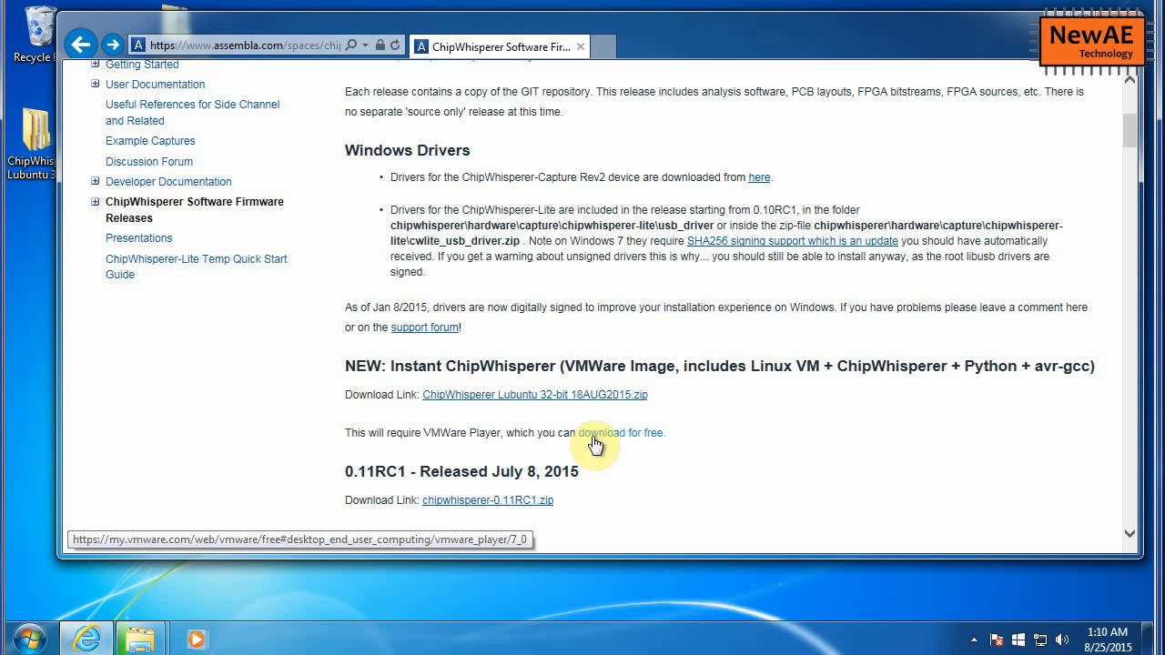
# Step: Open the free VMware Player download page and expand the details of the Windows 64-bit version
pyautogui.moveTo(425, 433); pyautogui.dragTo(542, 420)
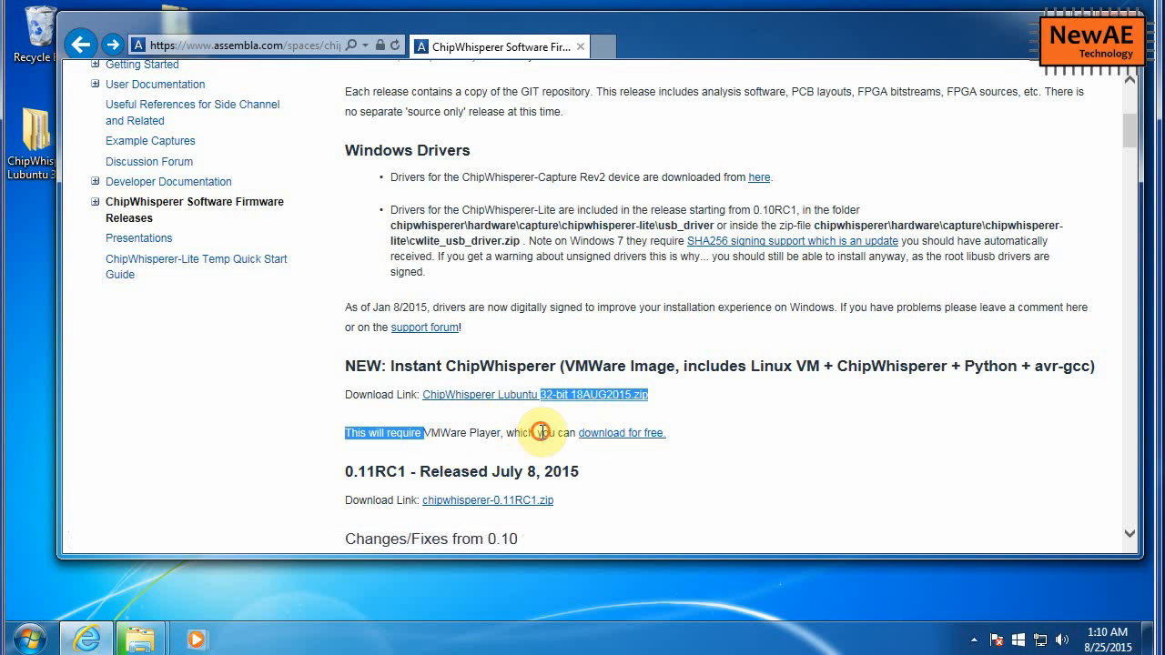
pyautogui.click(620, 436)
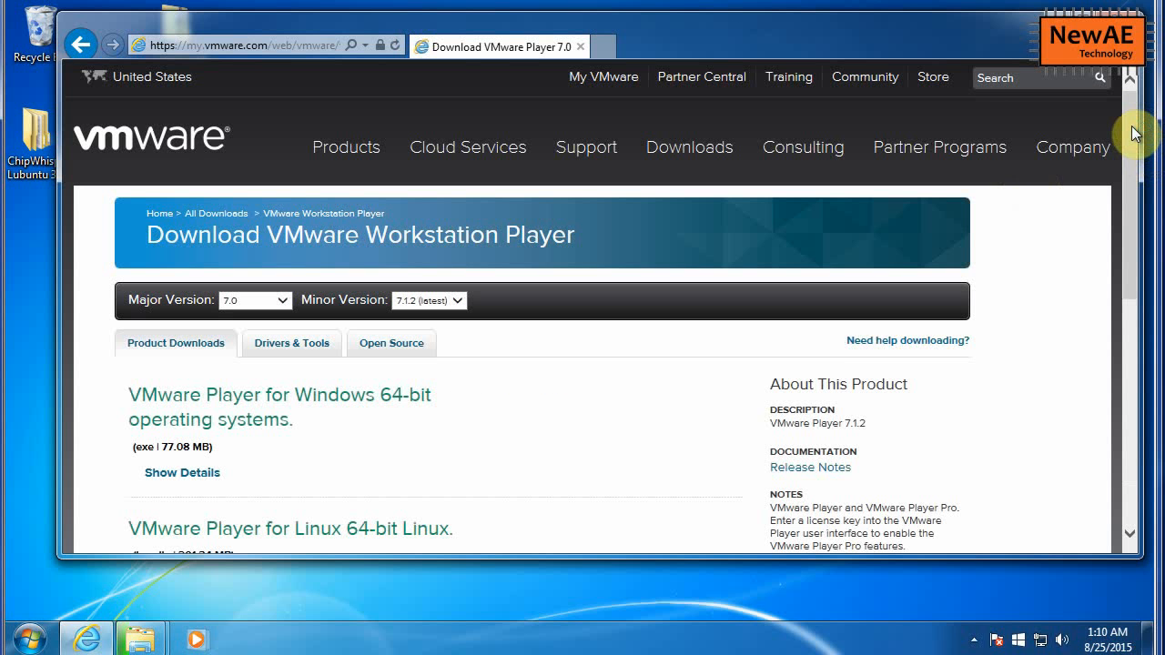
pyautogui.moveTo(1133, 133); pyautogui.dragTo(1135, 202)
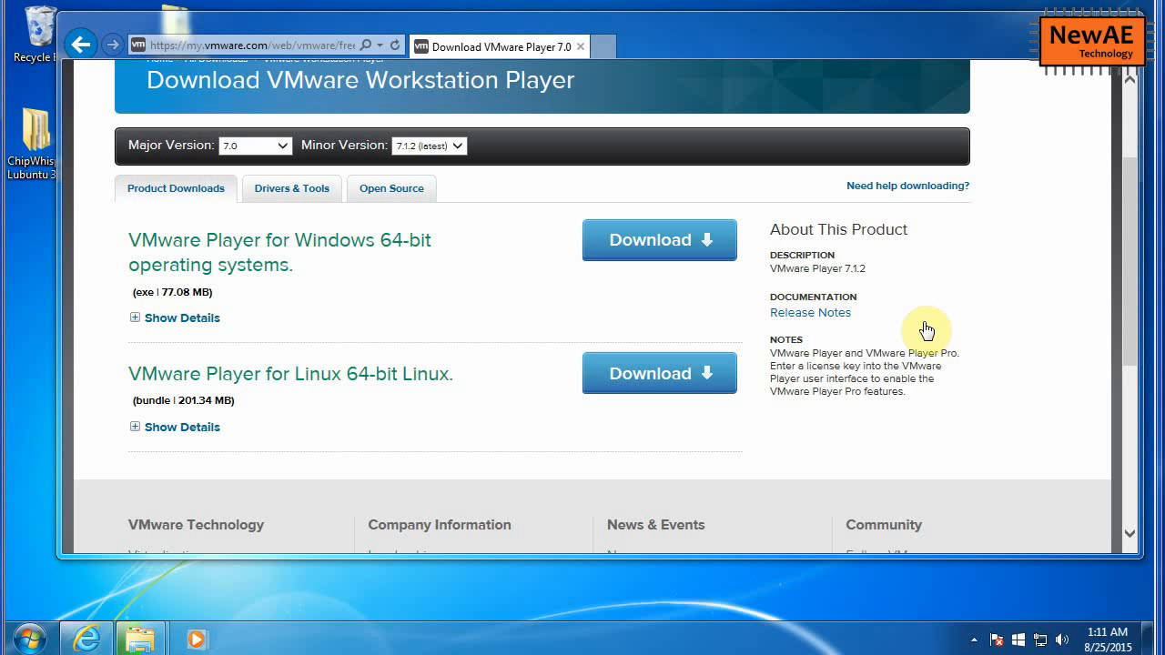
pyautogui.click(137, 320)
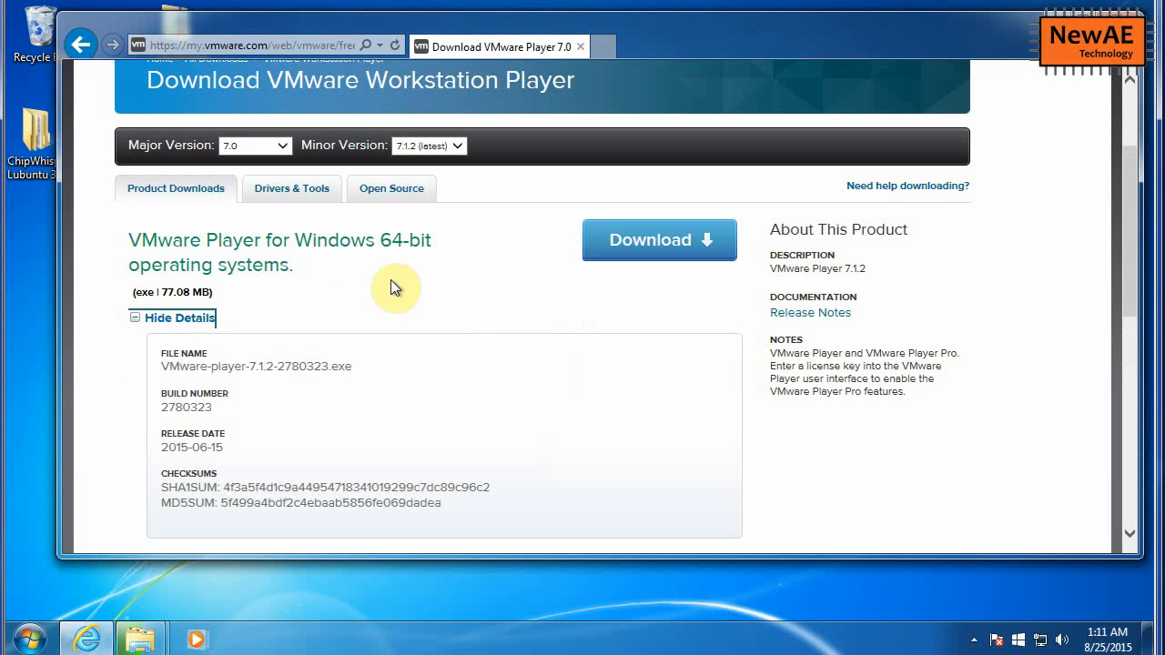
# Step: Search Windows for "system", check the computer's system type in the System window, and close it
pyautogui.click(30, 639)
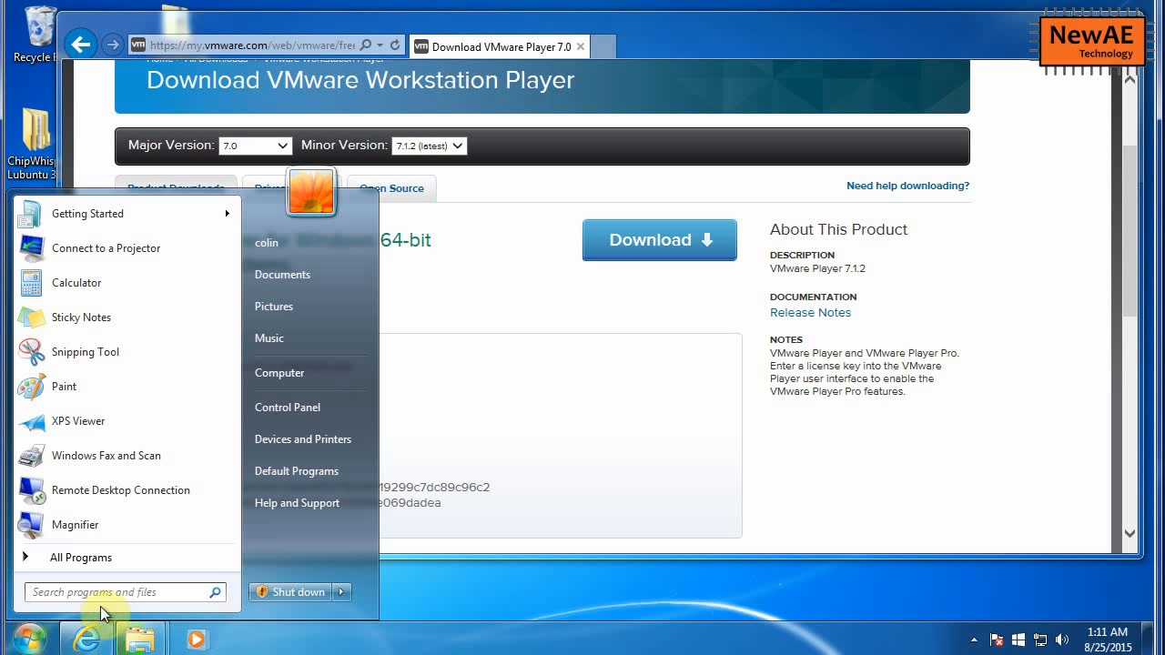
pyautogui.write('system')
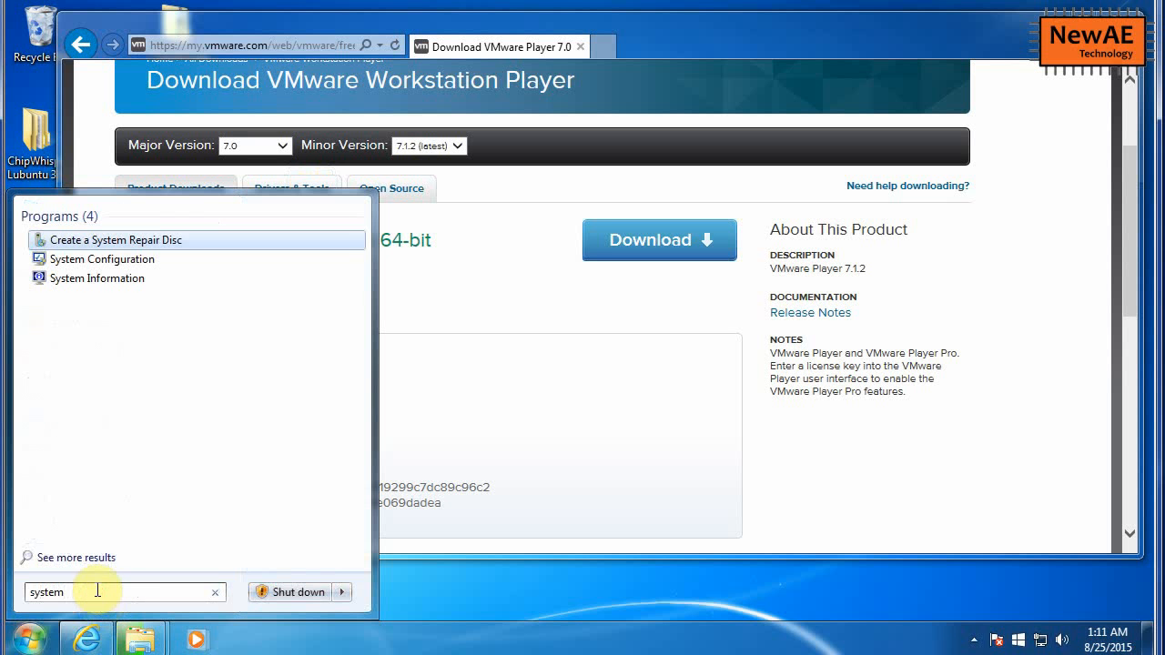
pyautogui.click(61, 326)
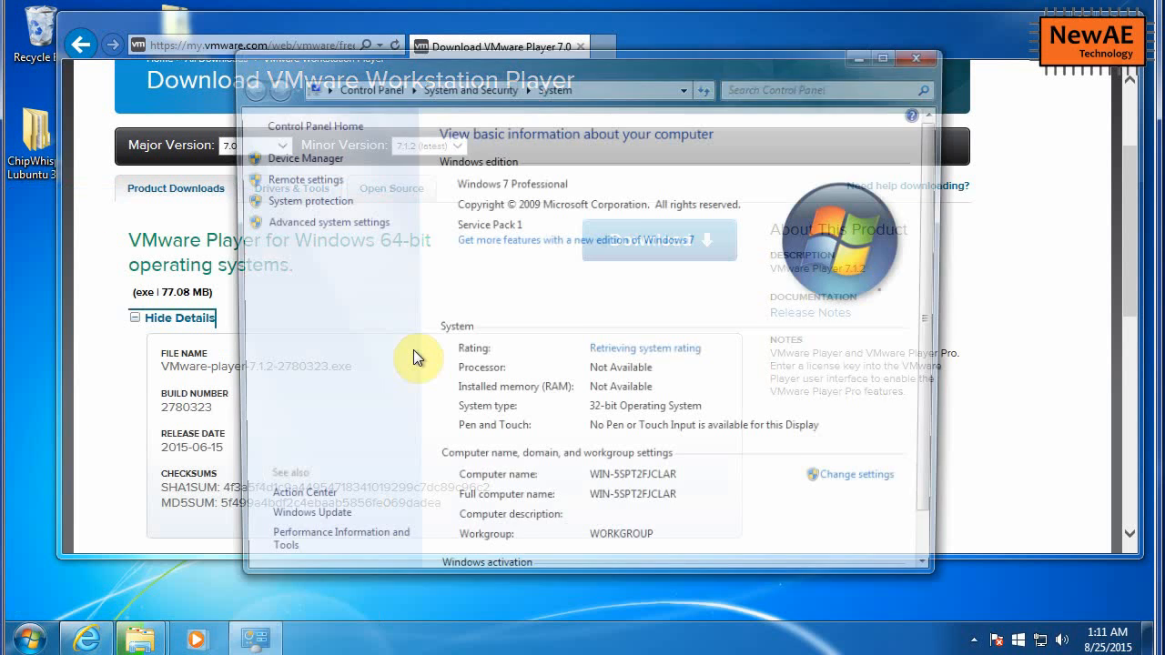
pyautogui.click(585, 420)
pyautogui.click(924, 54)
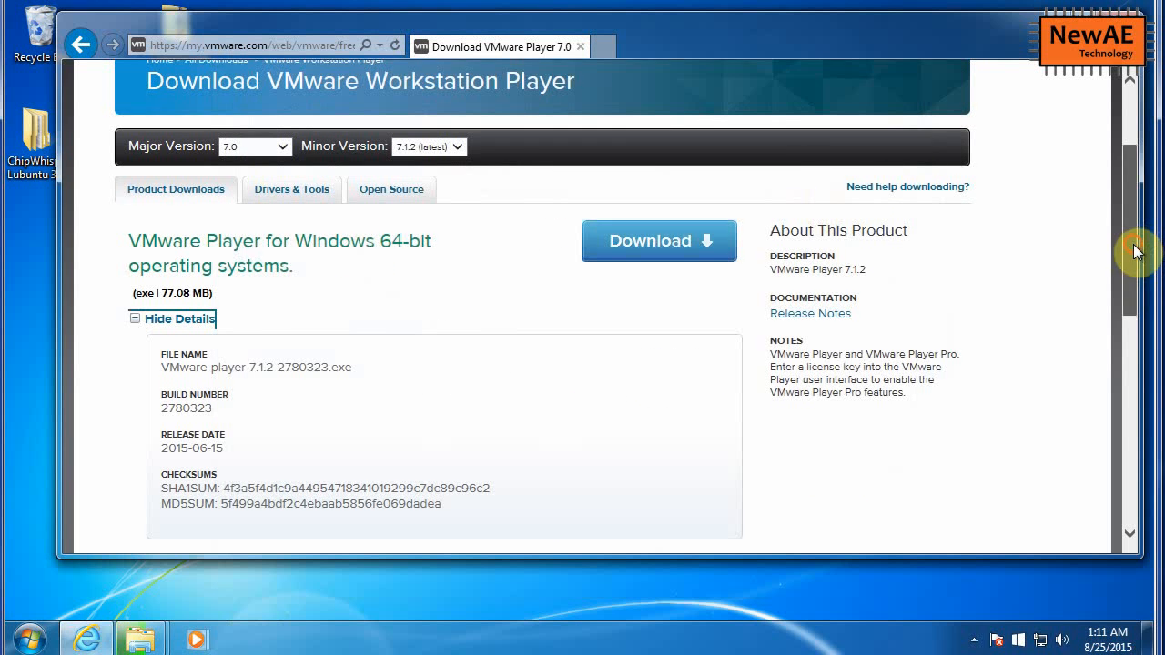
# Step: Set the VMware Player major version to 6.0 and check which Windows editions its download supports
pyautogui.moveTo(1137, 252)
pyautogui.mouseDown()
pyautogui.moveTo(1134, 367)
pyautogui.moveTo(1136, 237)
pyautogui.mouseUp()
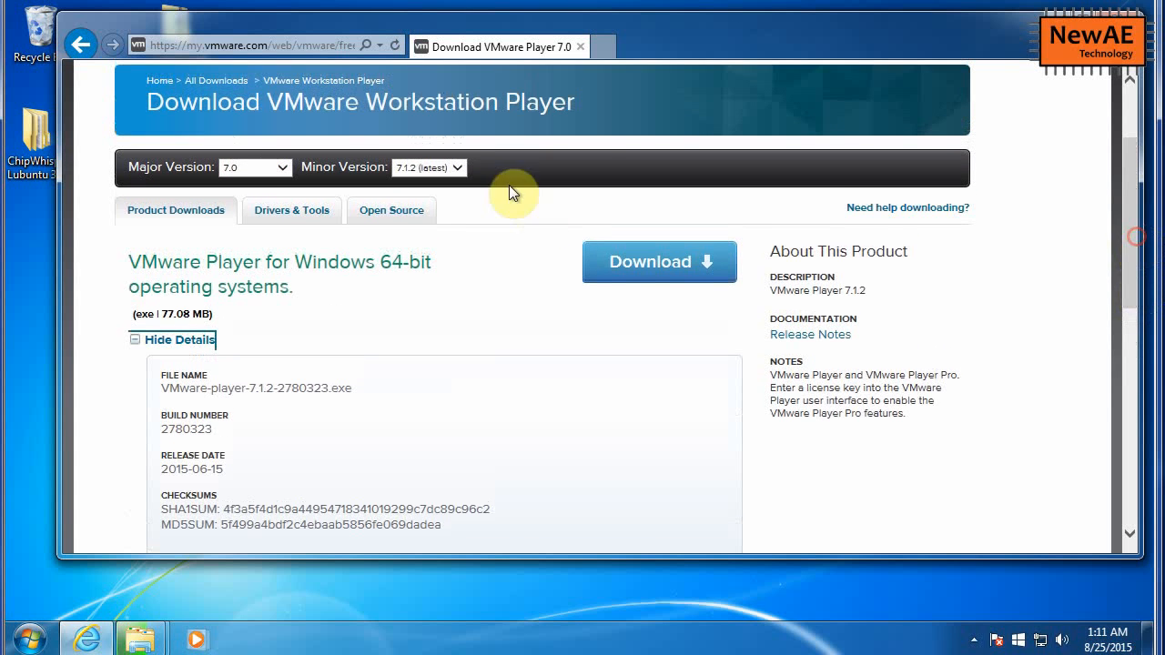
pyautogui.click(253, 174)
pyautogui.click(244, 180)
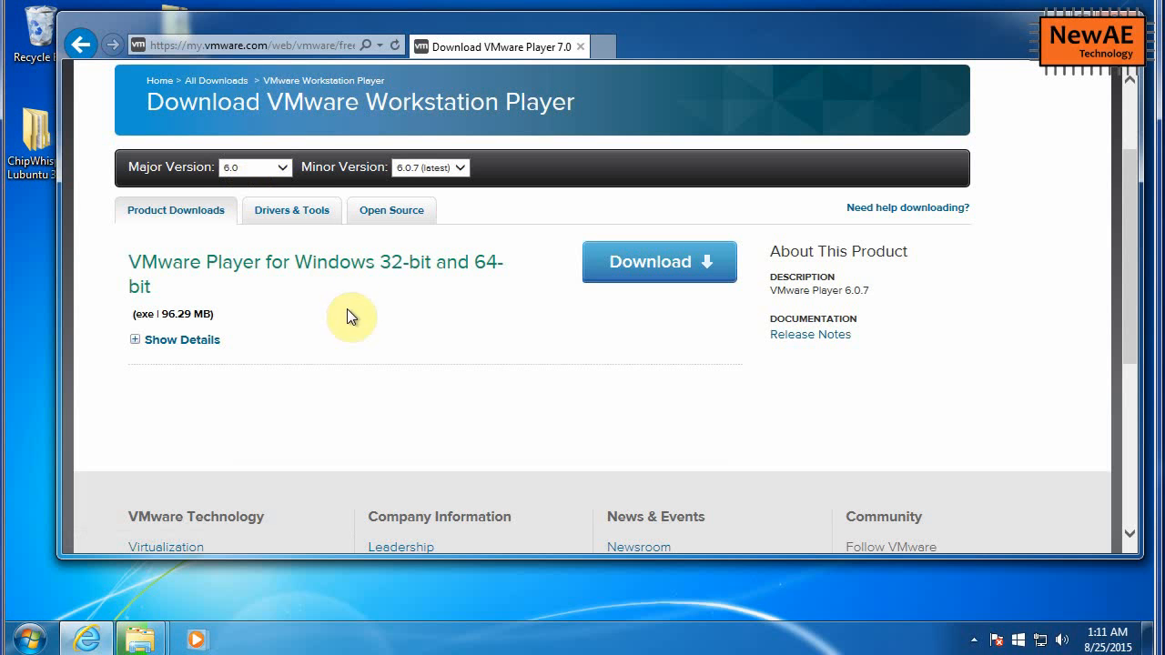
pyautogui.moveTo(382, 262); pyautogui.dragTo(443, 262)
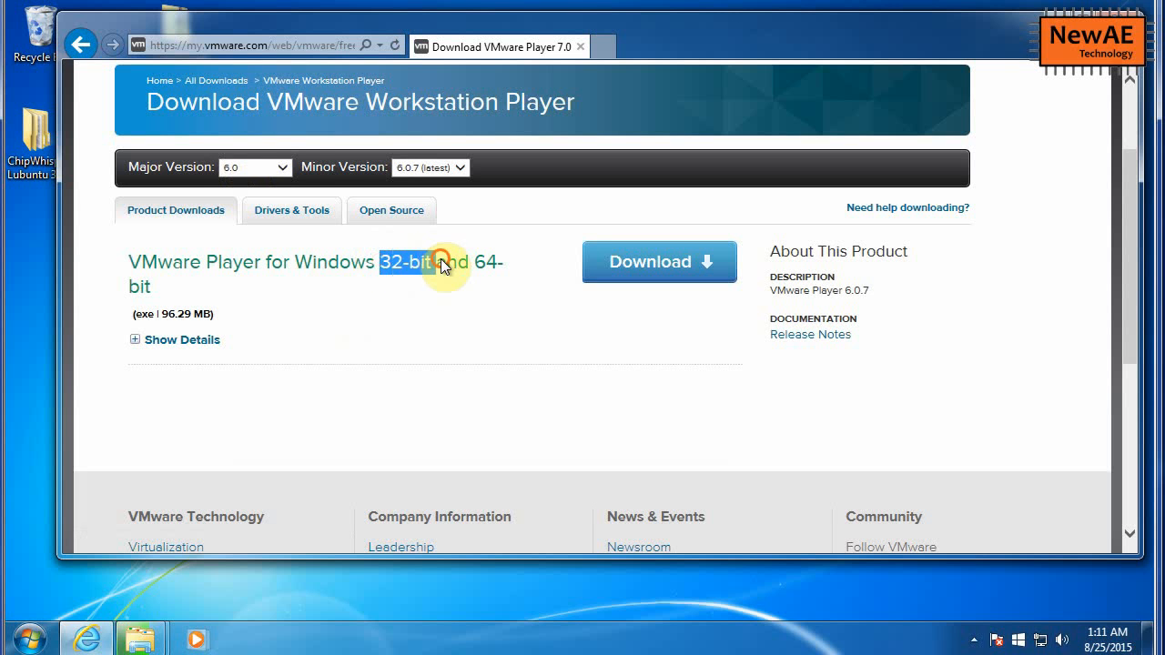
pyautogui.click(339, 190)
# Step: Compare the Windows downloads offered for VMware Player major versions 7.0 and 12.0
pyautogui.click(263, 165)
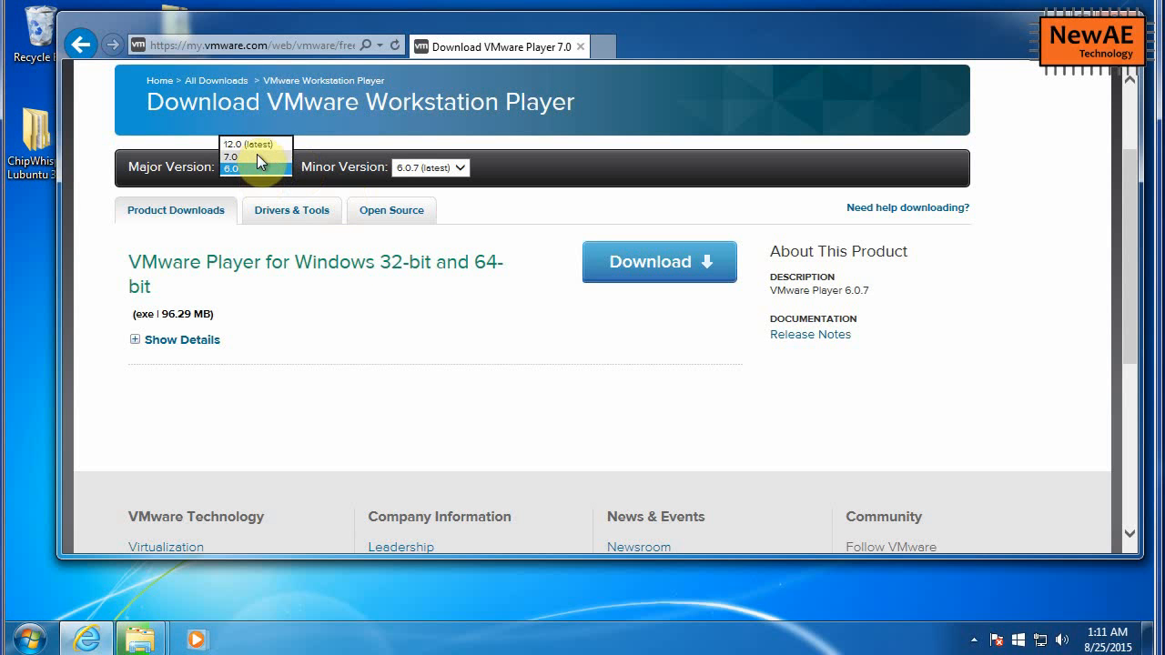
pyautogui.click(255, 156)
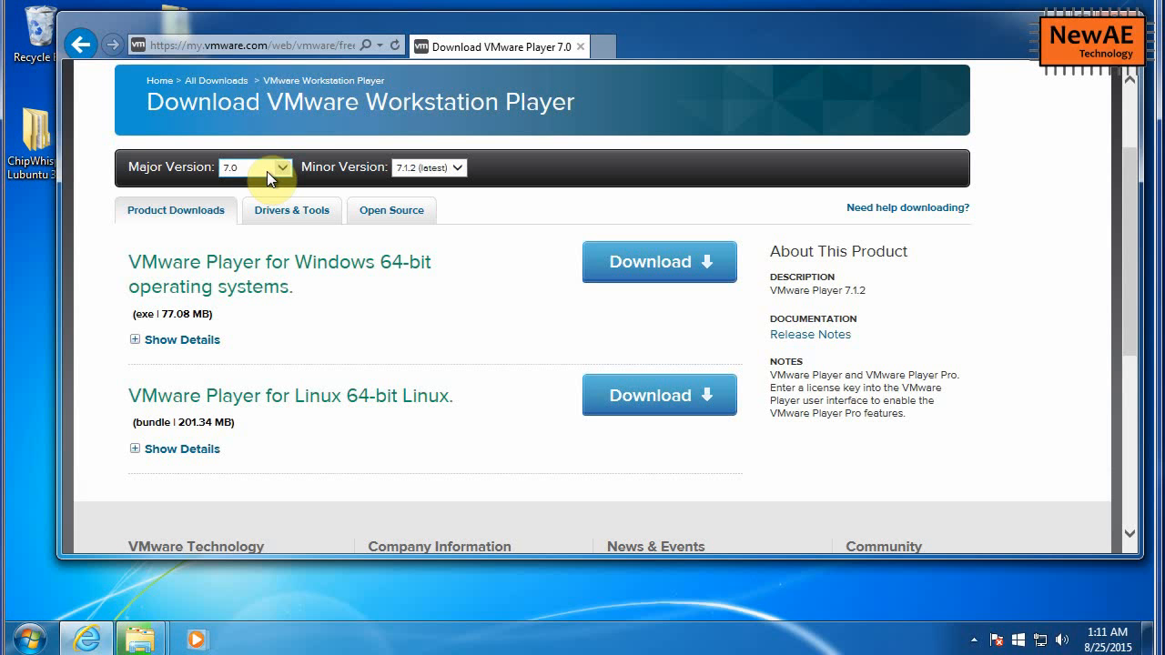
pyautogui.click(267, 171)
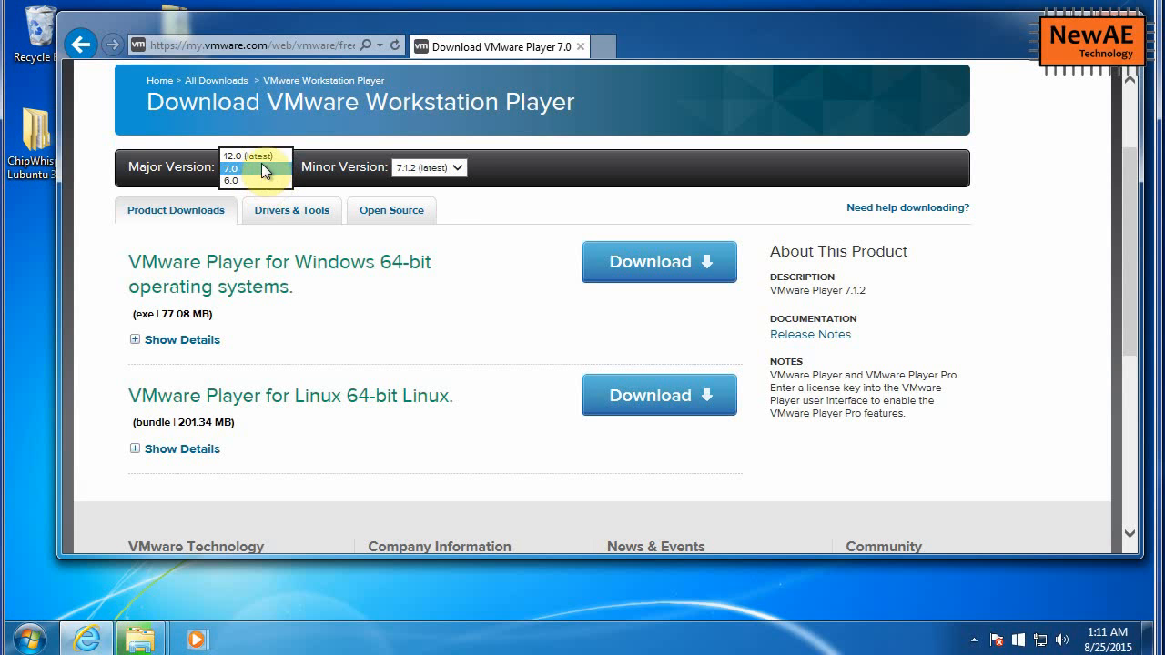
pyautogui.click(257, 157)
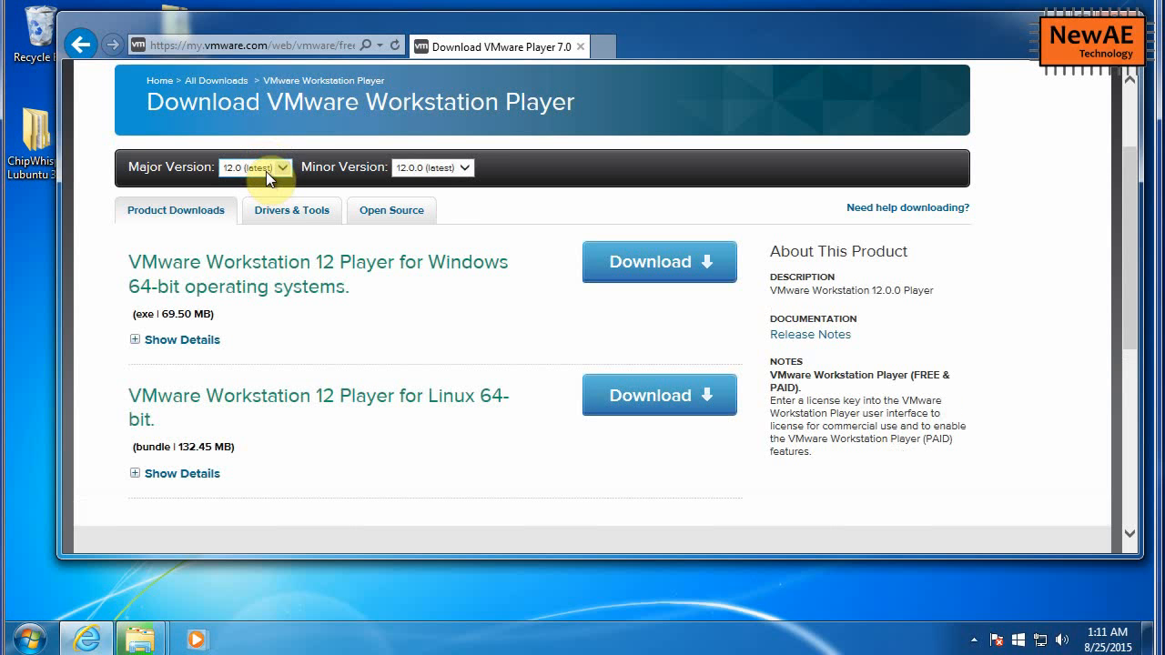
pyautogui.click(266, 172)
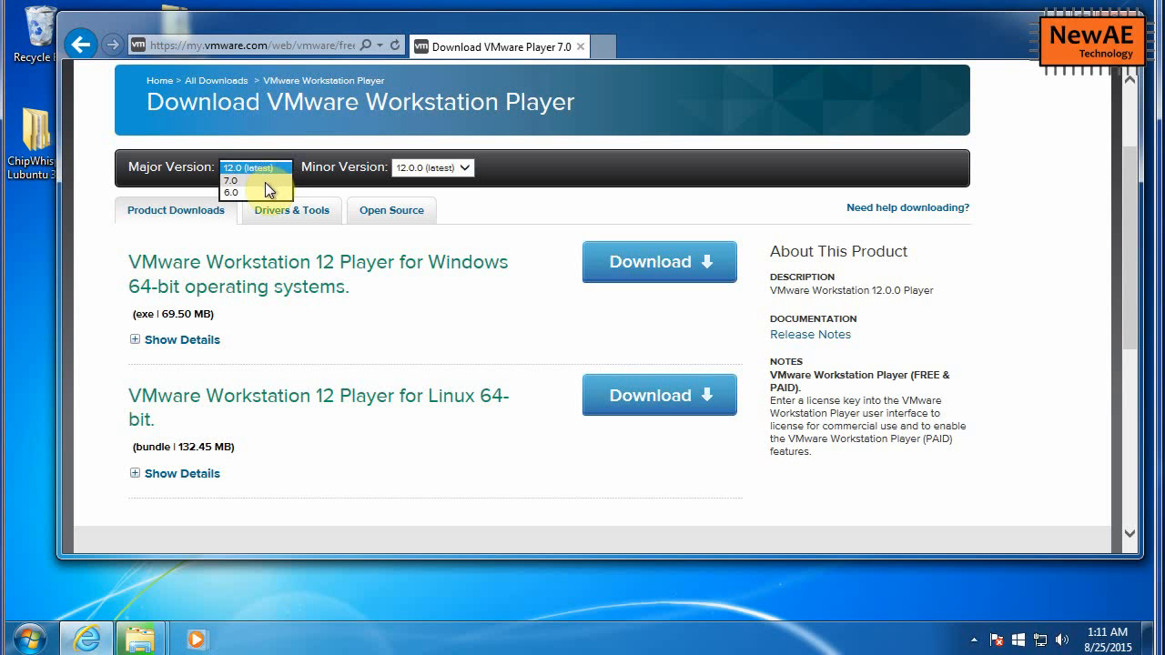
pyautogui.click(265, 182)
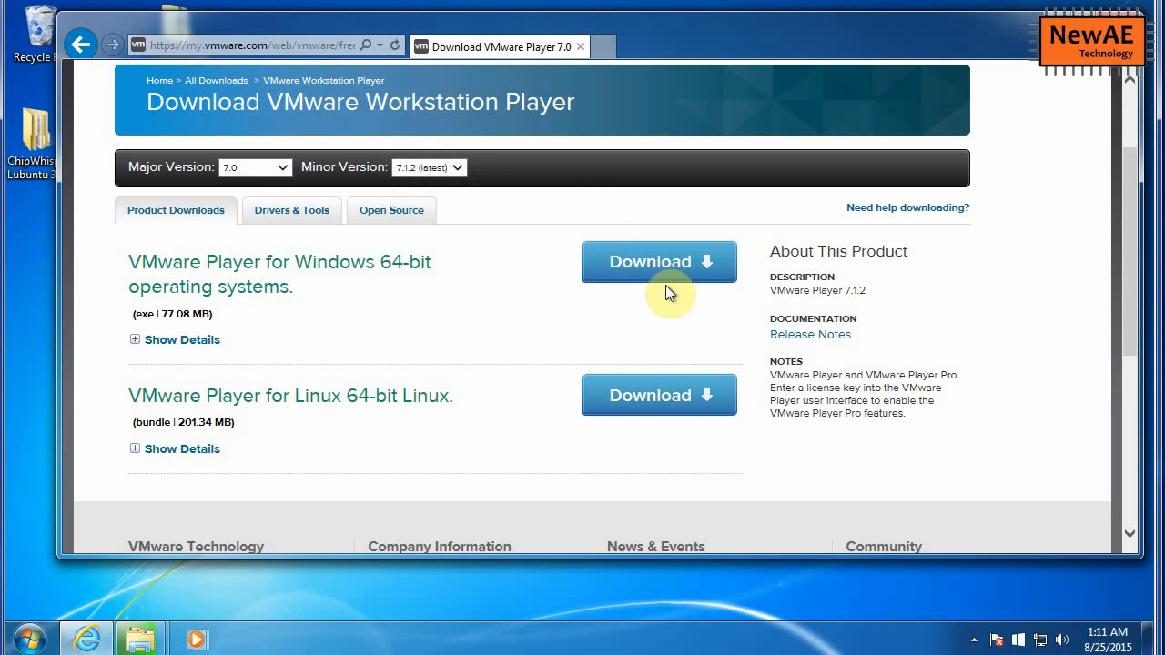
# Step: Set the major version to 6.0 and save the VMware Player 6.0.7 installer for Windows 32-bit and 64-bit
pyautogui.click(266, 169)
pyautogui.click(261, 180)
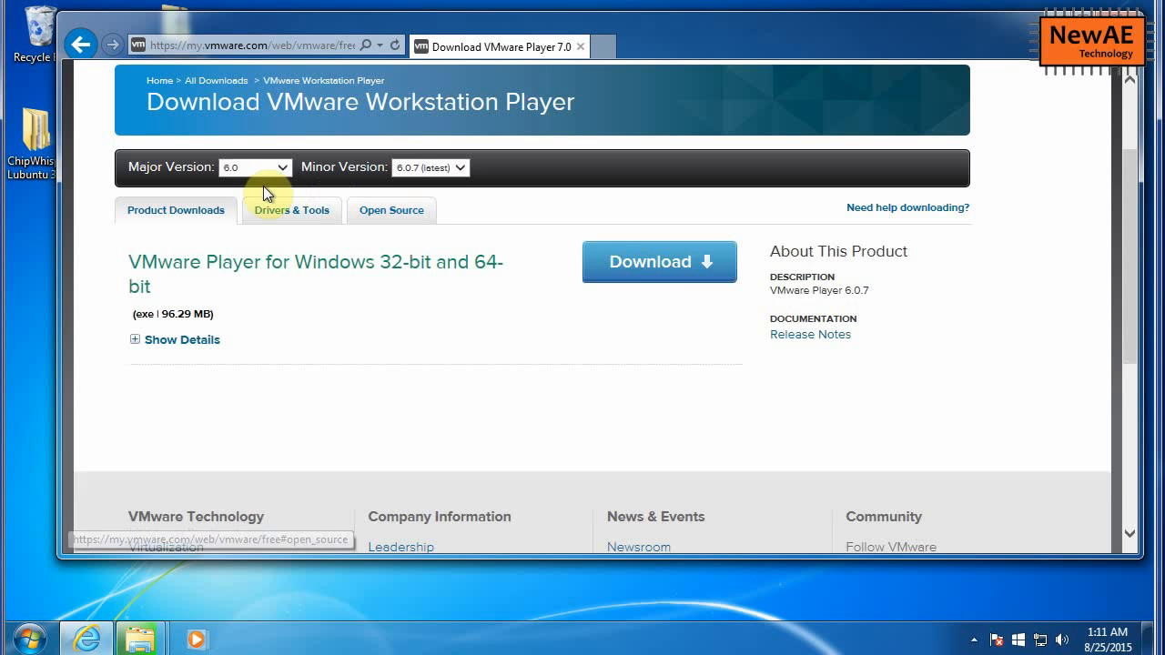
pyautogui.click(685, 271)
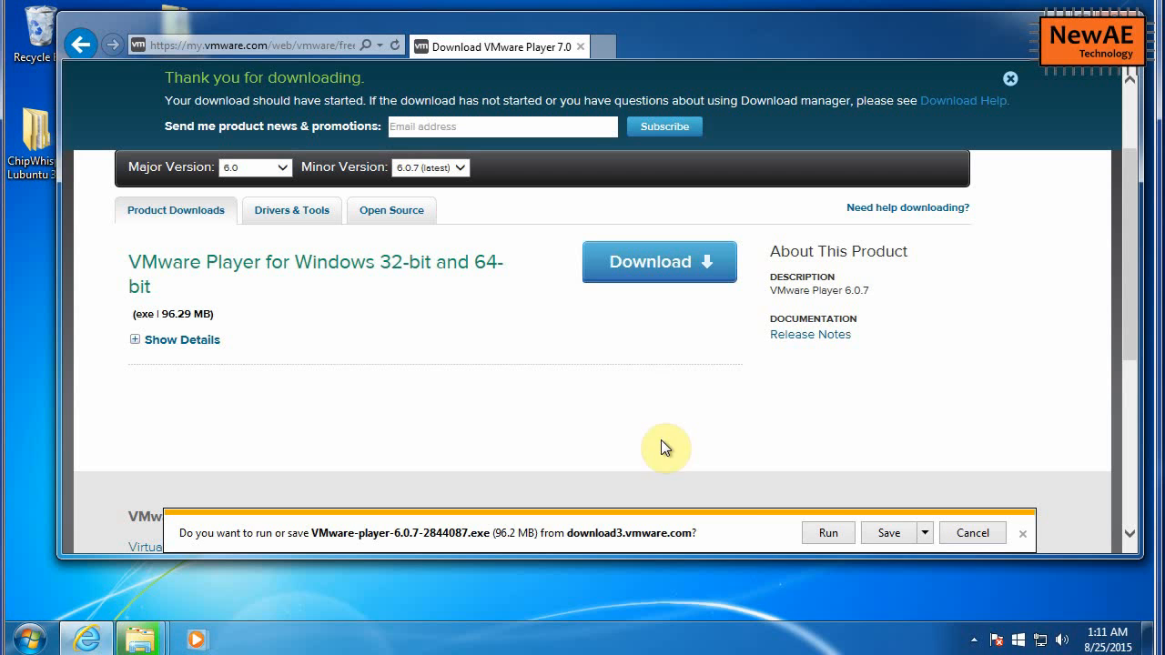
pyautogui.click(900, 532)
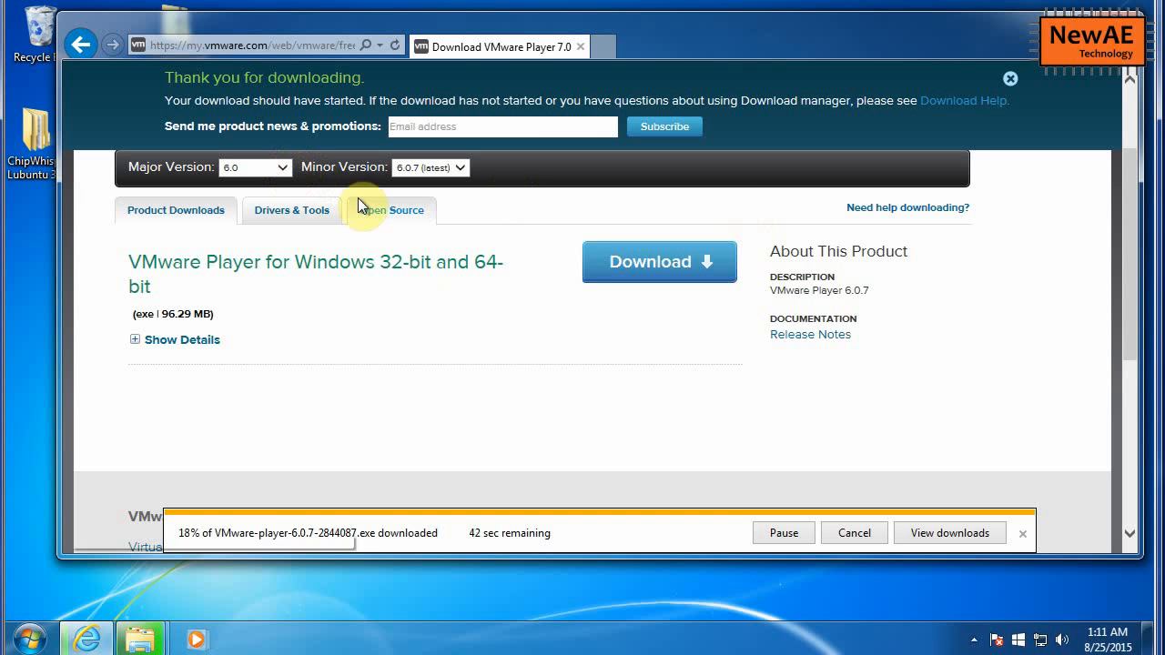
# Step: Bring up the major version 7.0 downloads again and read their notes
pyautogui.click(261, 167)
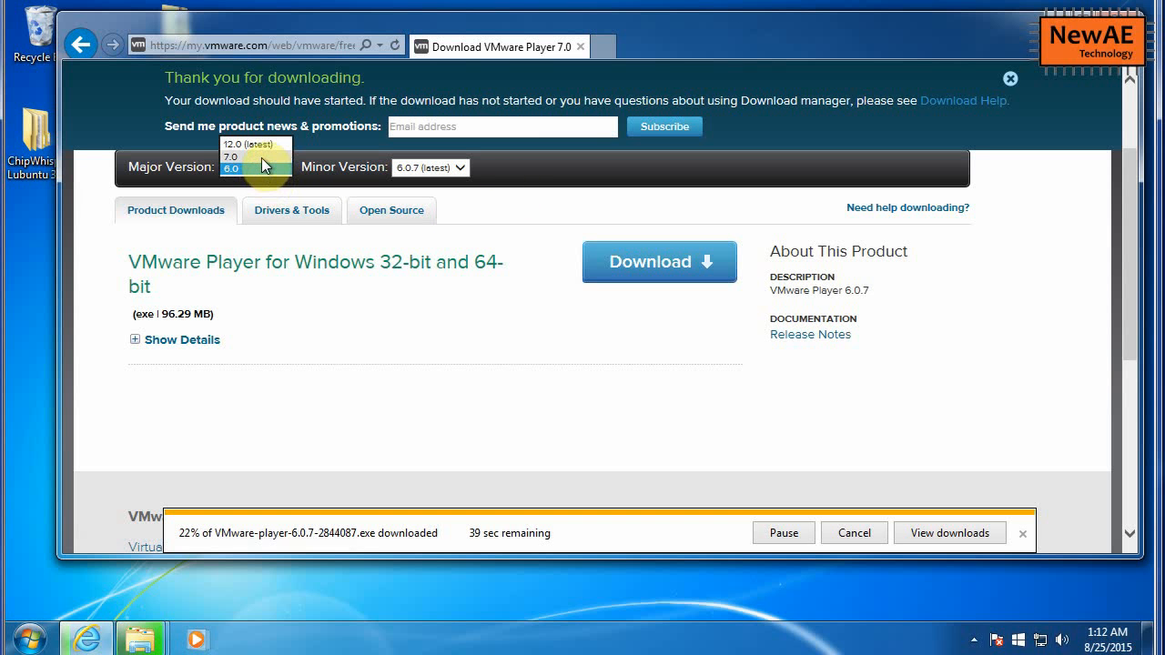
pyautogui.click(262, 156)
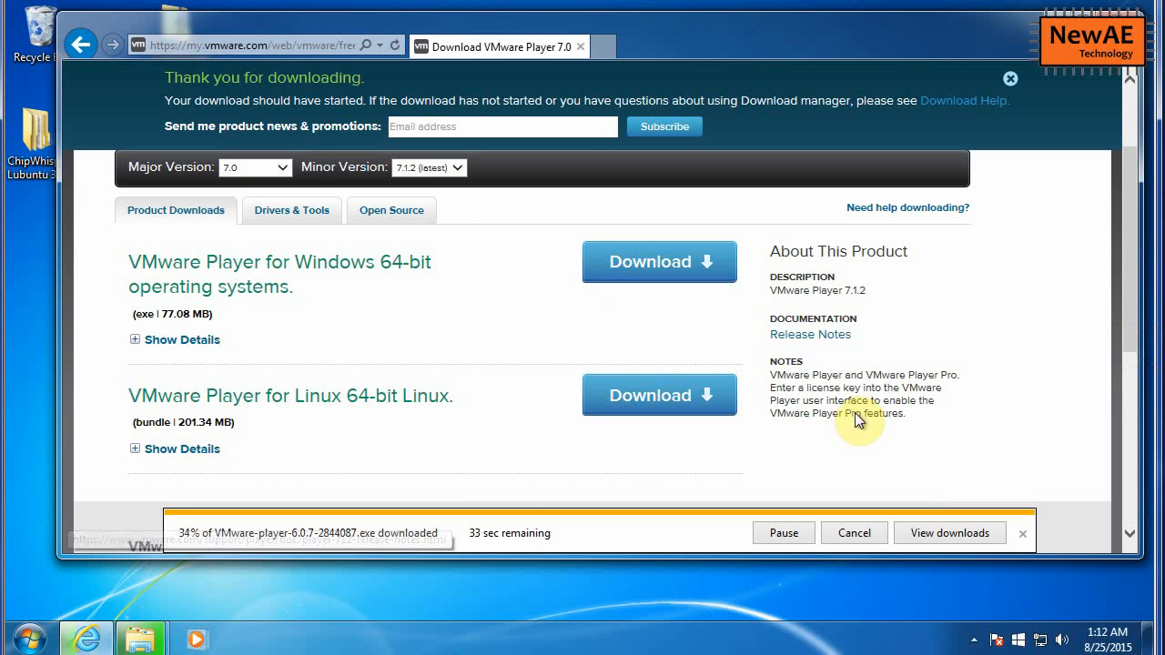
# Step: Check the ChipWhisperer Lubuntu extraction progress, inspect the extracted 18AUG2015 folder, and close its window
pyautogui.moveTo(140, 640)
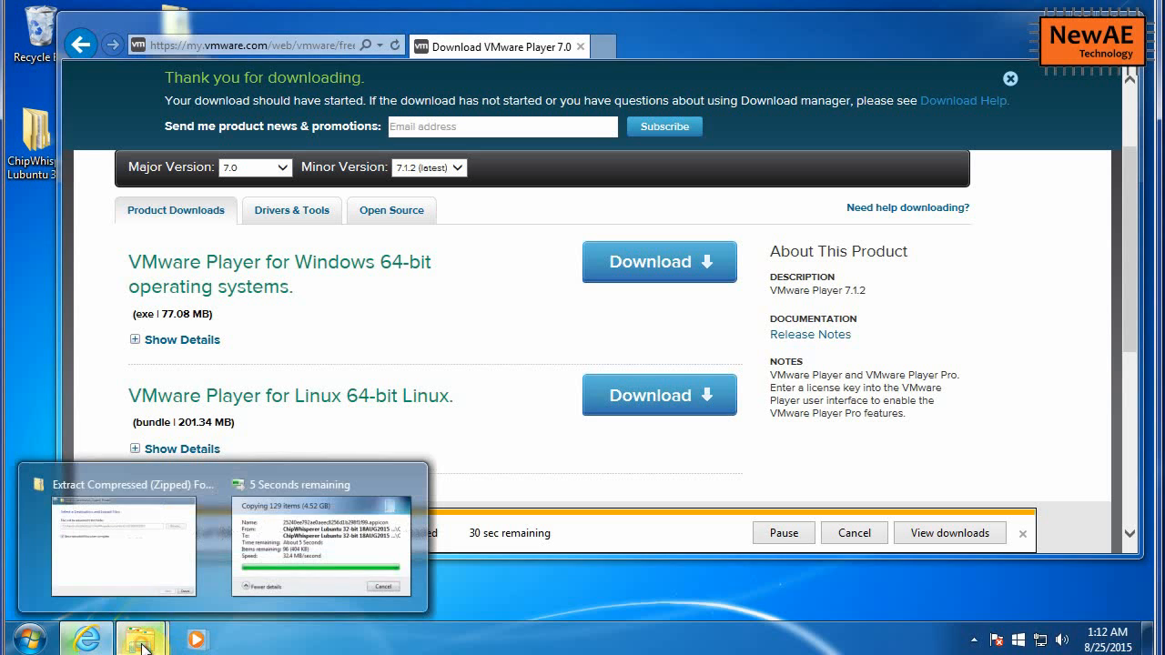
pyautogui.click(271, 541)
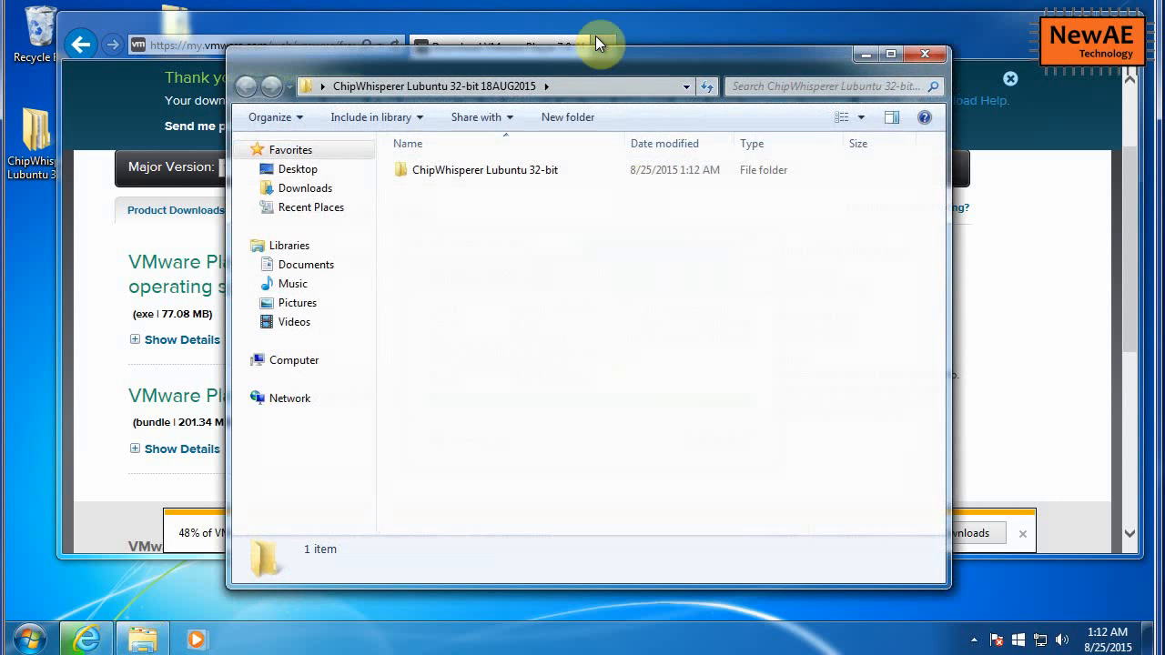
pyautogui.moveTo(593, 70); pyautogui.dragTo(531, 51)
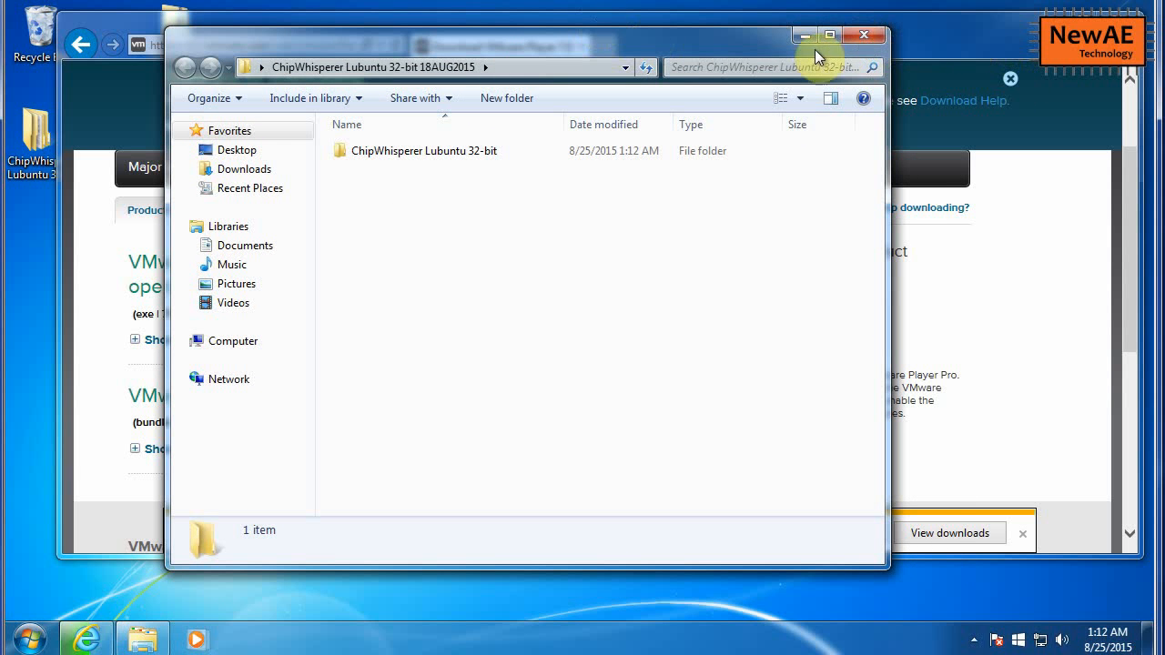
pyautogui.click(381, 151)
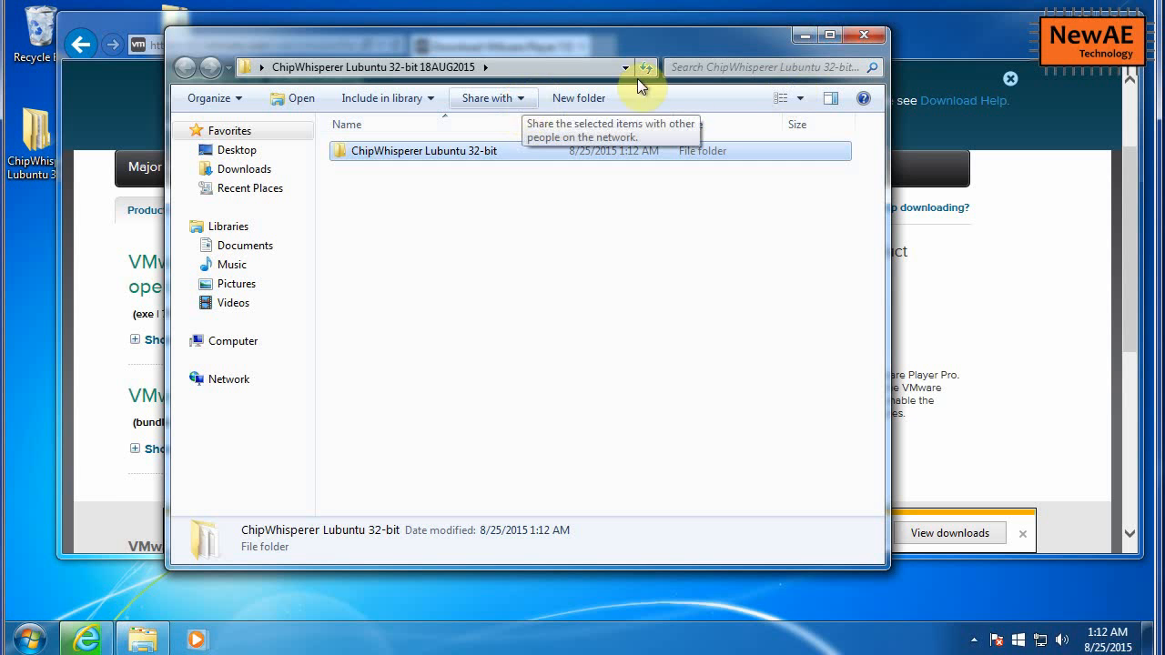
pyautogui.click(875, 40)
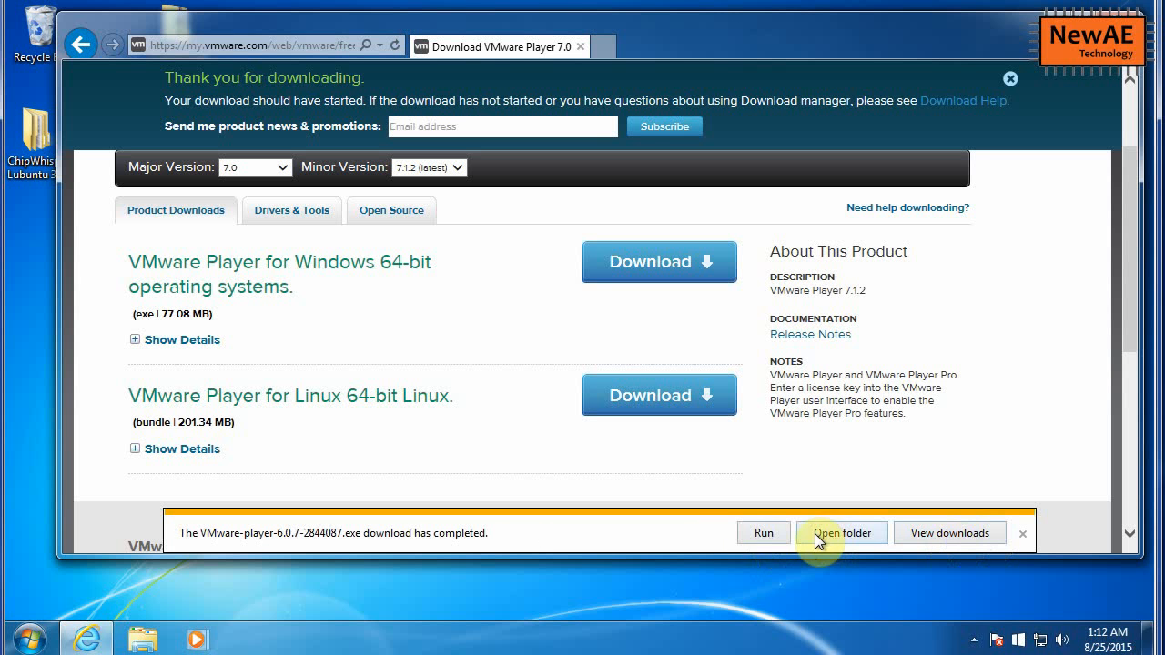
# Step: Run the downloaded VMware Player installer with permission to make changes, and clear the browser window away from the setup wizard
pyautogui.click(762, 534)
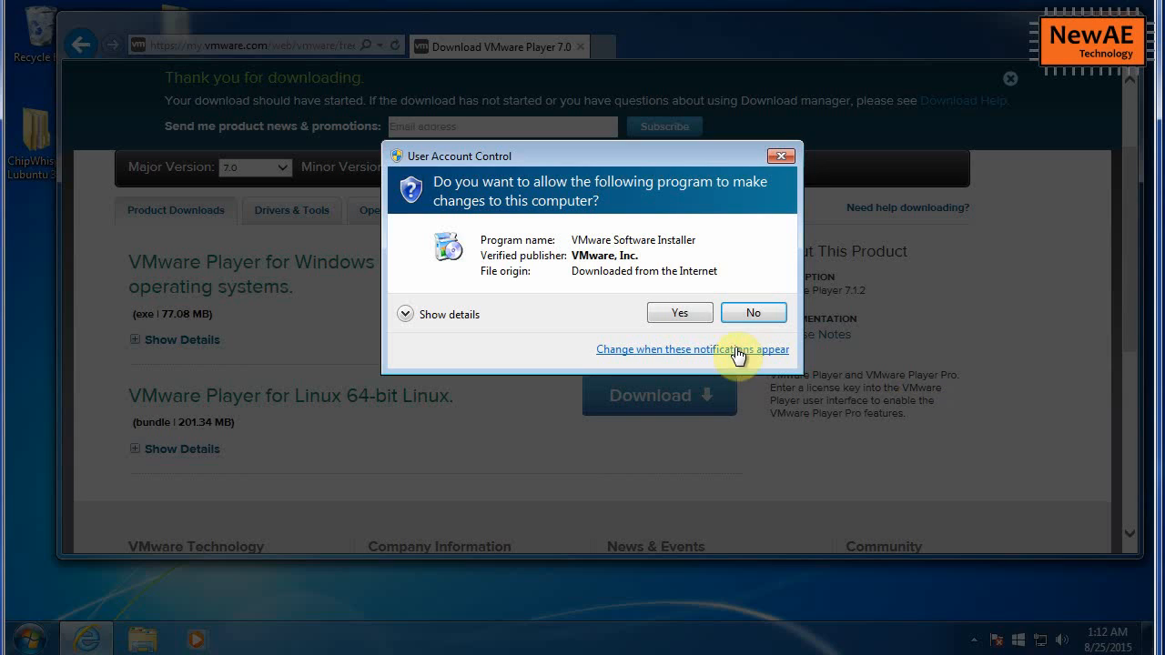
pyautogui.click(685, 314)
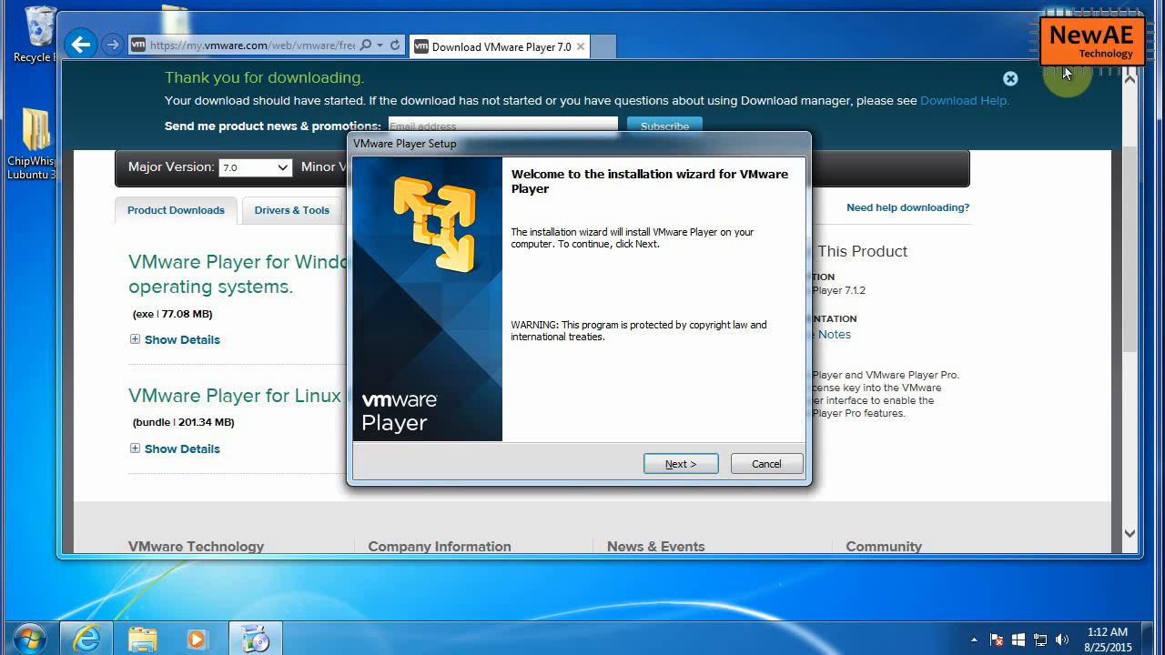
pyautogui.click(1077, 14)
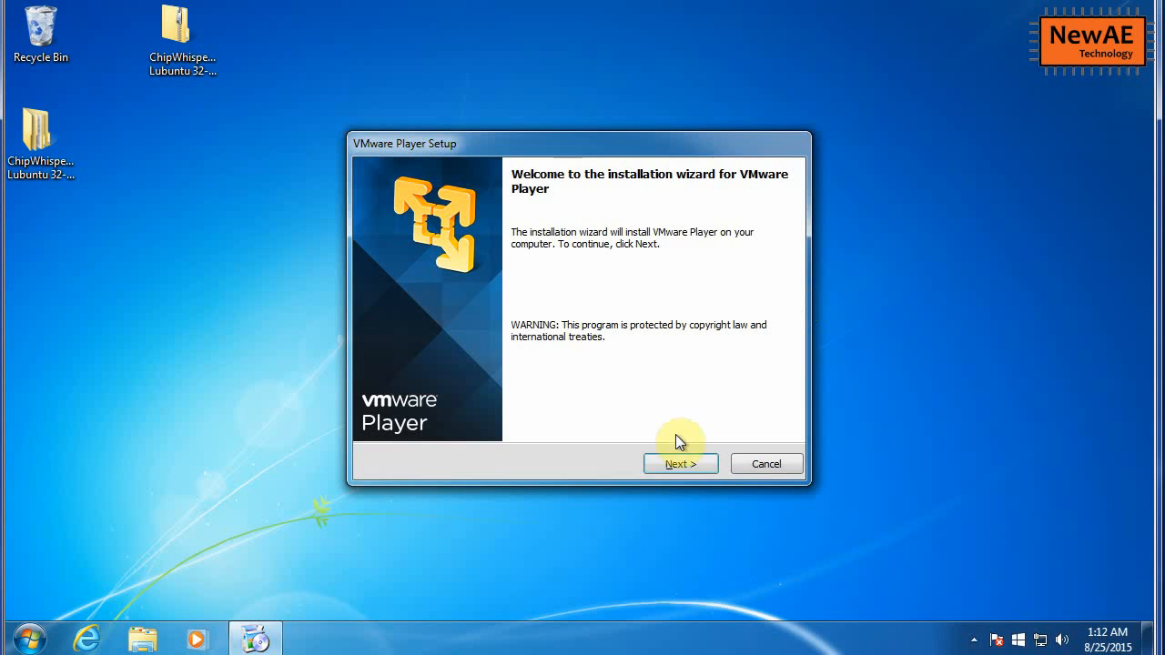
pyautogui.moveTo(650, 141); pyautogui.dragTo(621, 80)
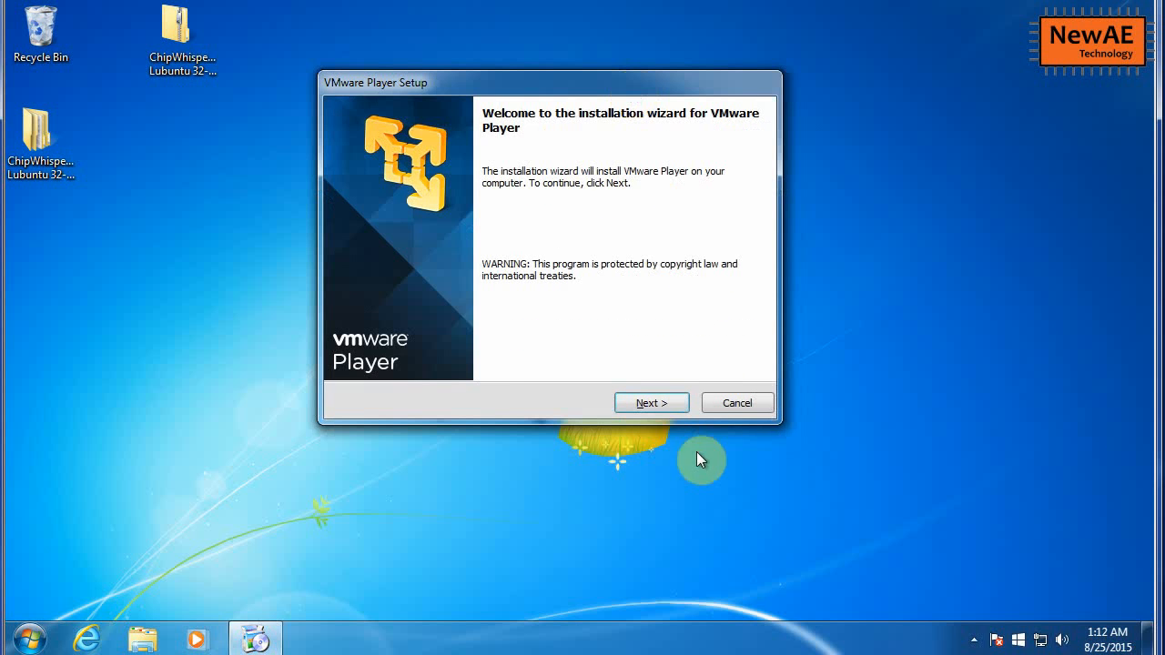
# Step: Accept the VMware Player license agreement and keep the default destination folder C:\Program Files\VMware\VMware Player\
pyautogui.click(663, 407)
pyautogui.click(465, 346)
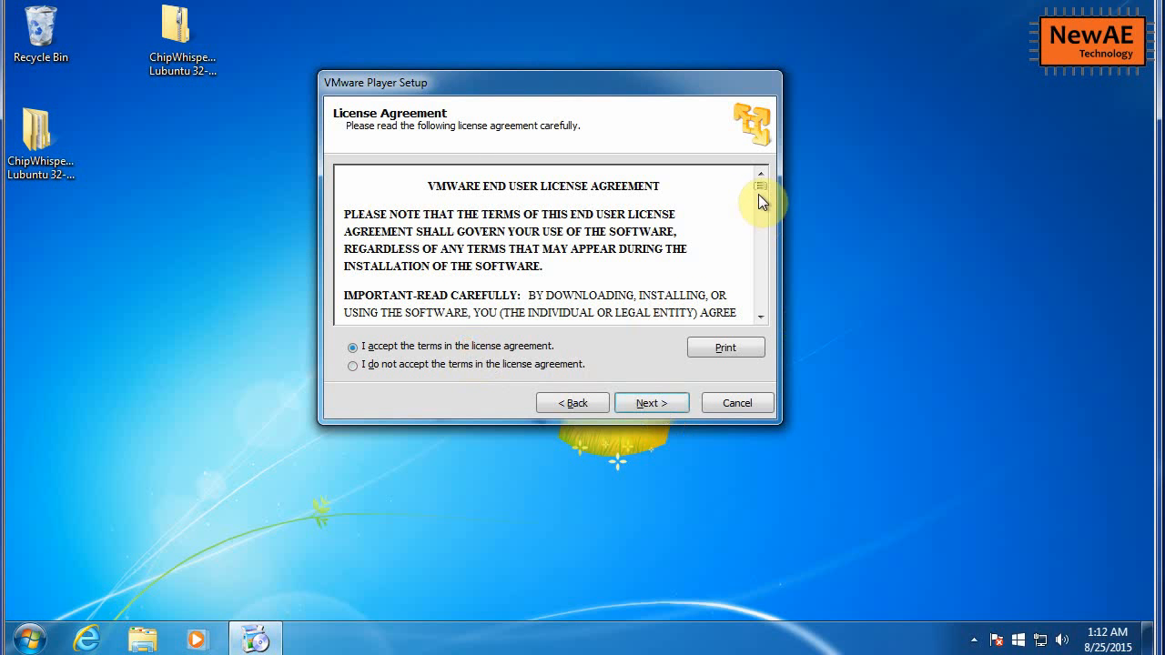
pyautogui.moveTo(758, 194); pyautogui.dragTo(743, 388)
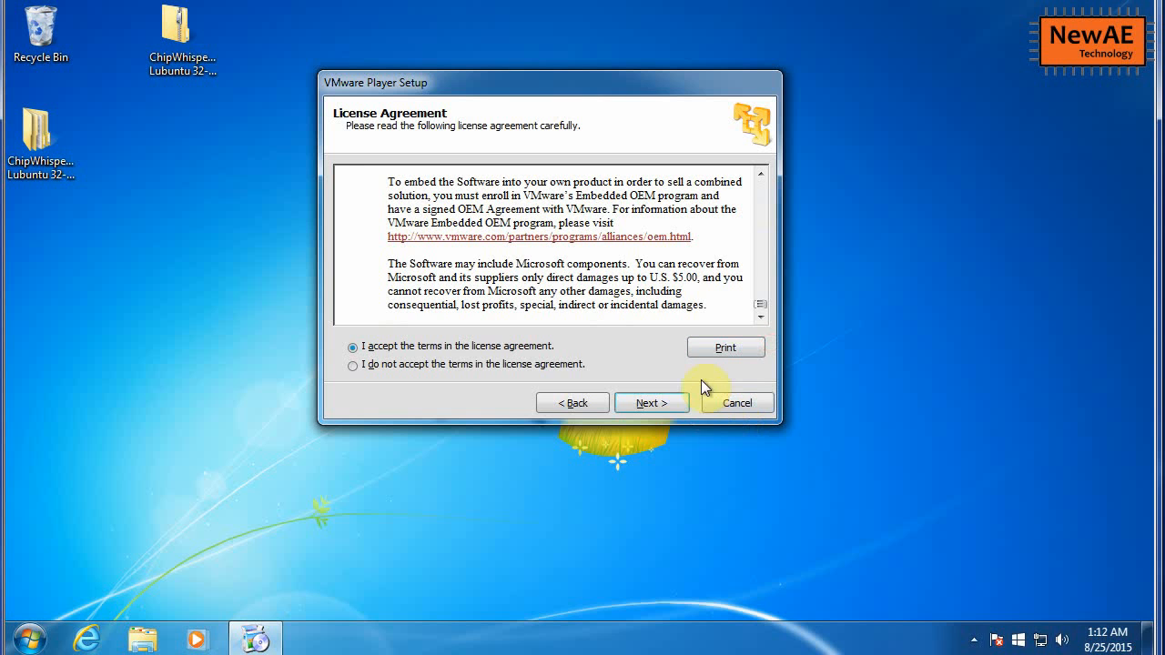
pyautogui.click(679, 401)
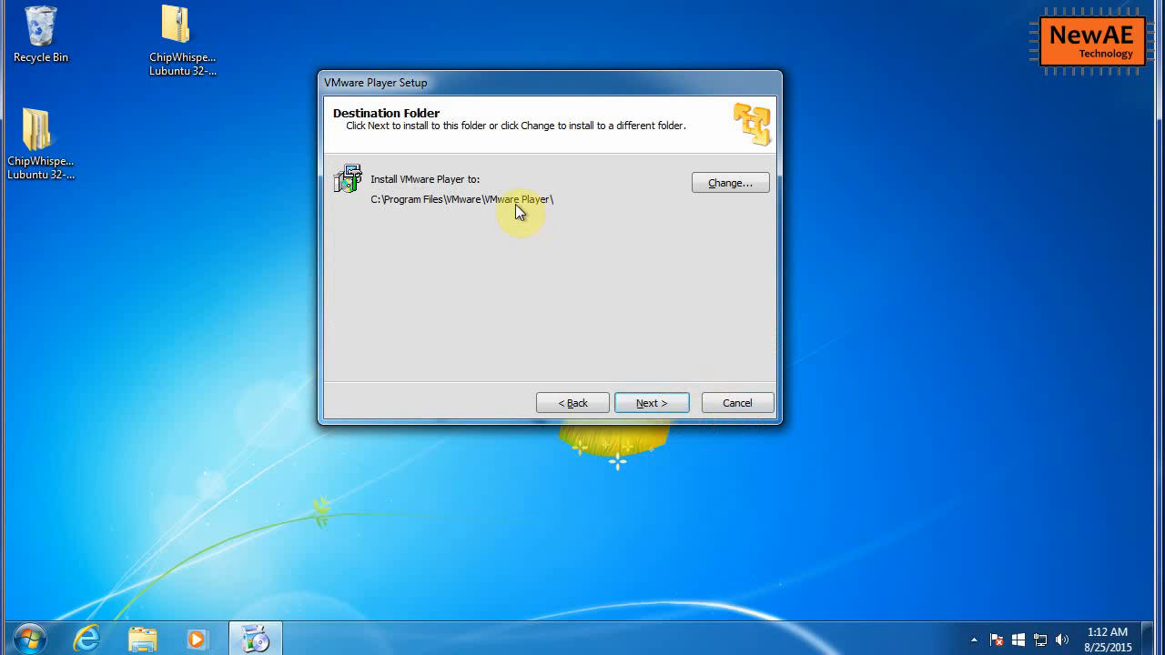
pyautogui.click(661, 402)
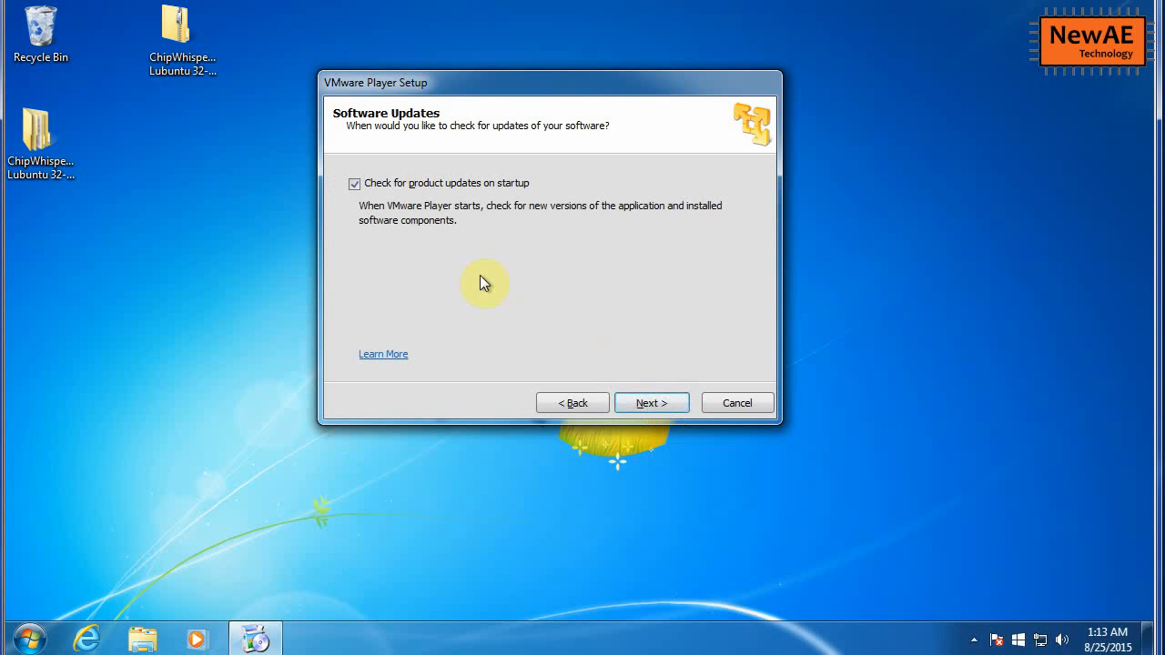
# Step: Turn off product update checks on startup and the sending of anonymous usage statistics to VMware
pyautogui.click(465, 181)
pyautogui.click(674, 401)
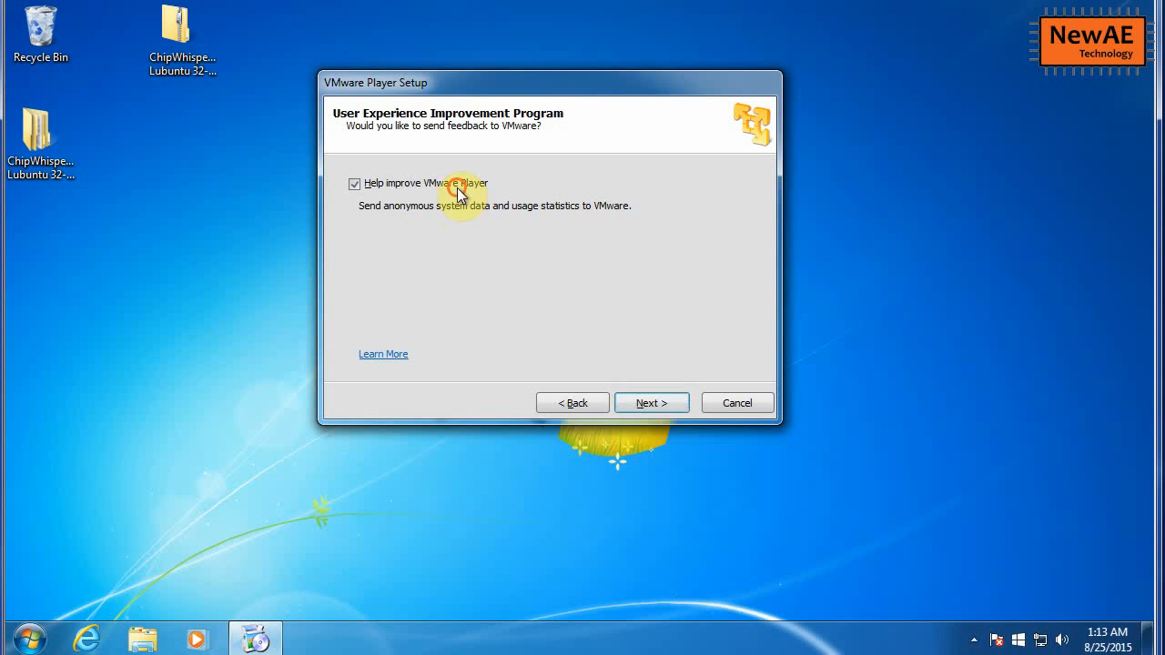
pyautogui.click(458, 189)
pyautogui.click(650, 404)
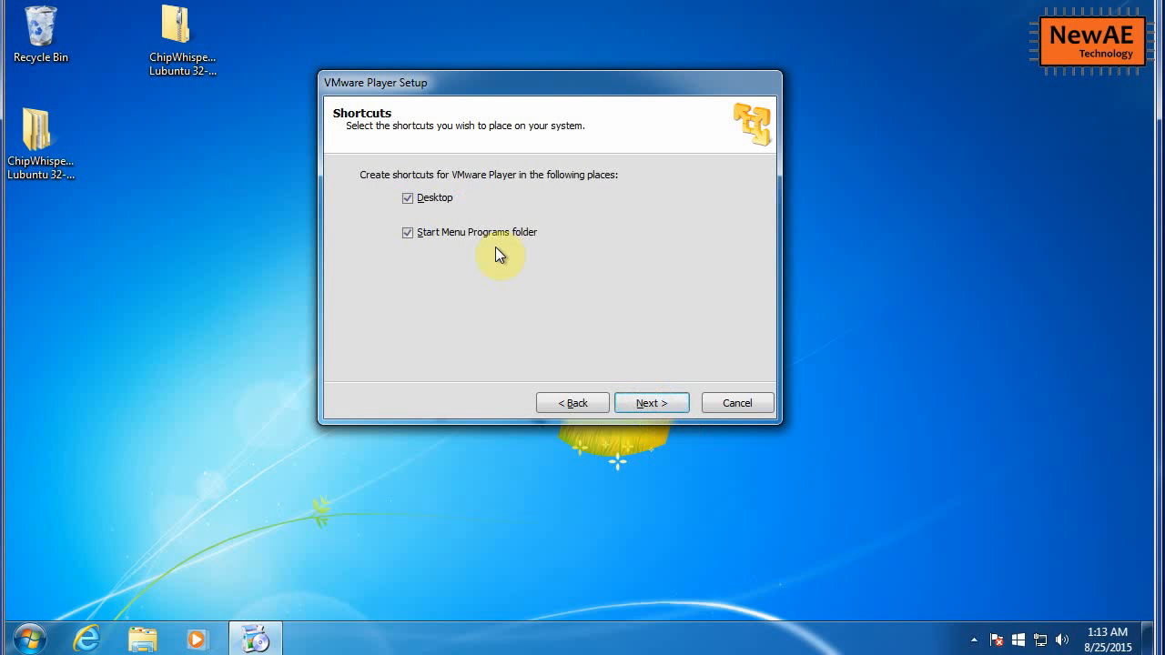
# Step: Keep both the Desktop and Start Menu Programs folder shortcuts enabled and start the installation
pyautogui.click(428, 197)
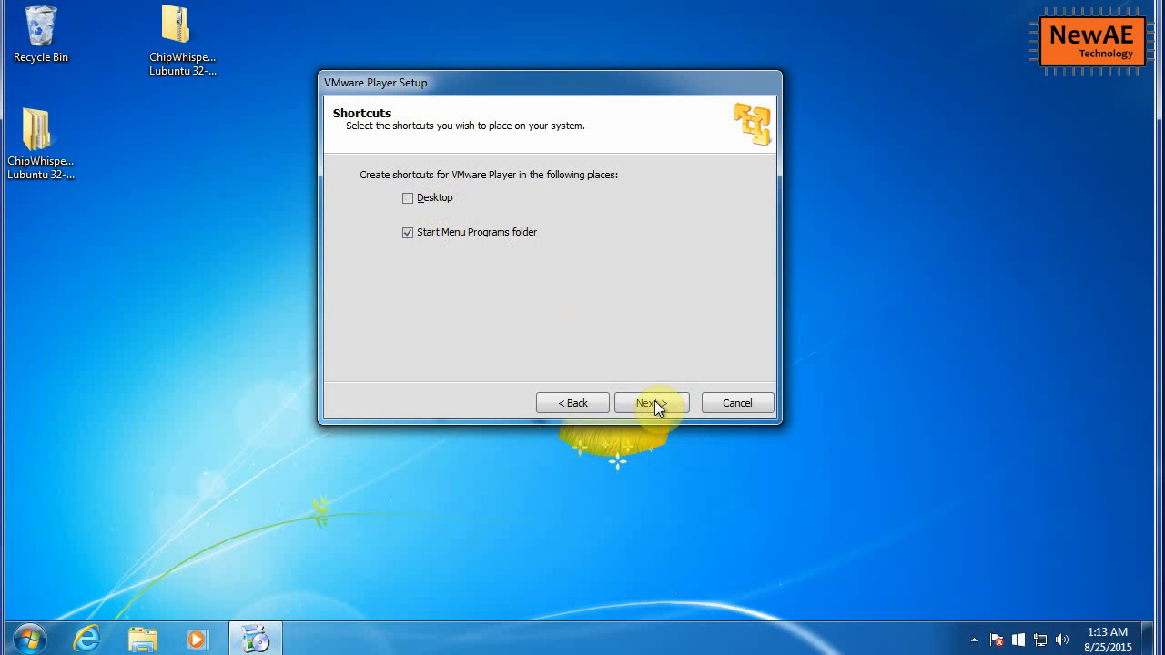
pyautogui.click(433, 198)
pyautogui.click(652, 407)
pyautogui.click(652, 406)
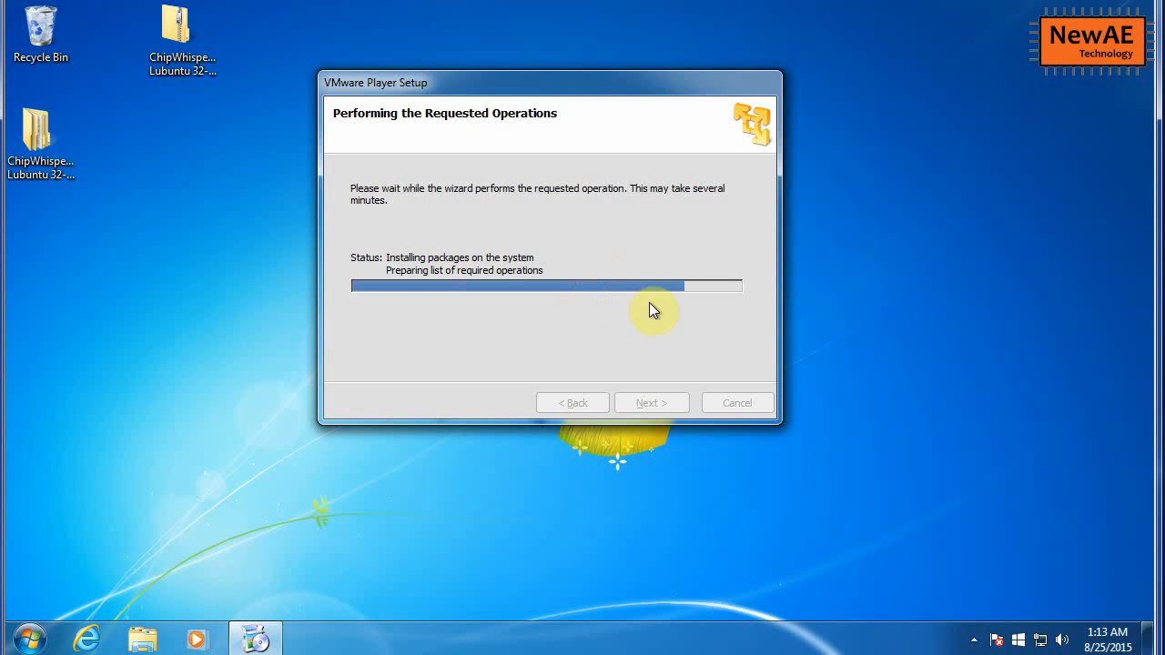
# Step: Reposition the setup window while VMware Player installs, and finish the wizard once setup is complete
pyautogui.click(567, 83)
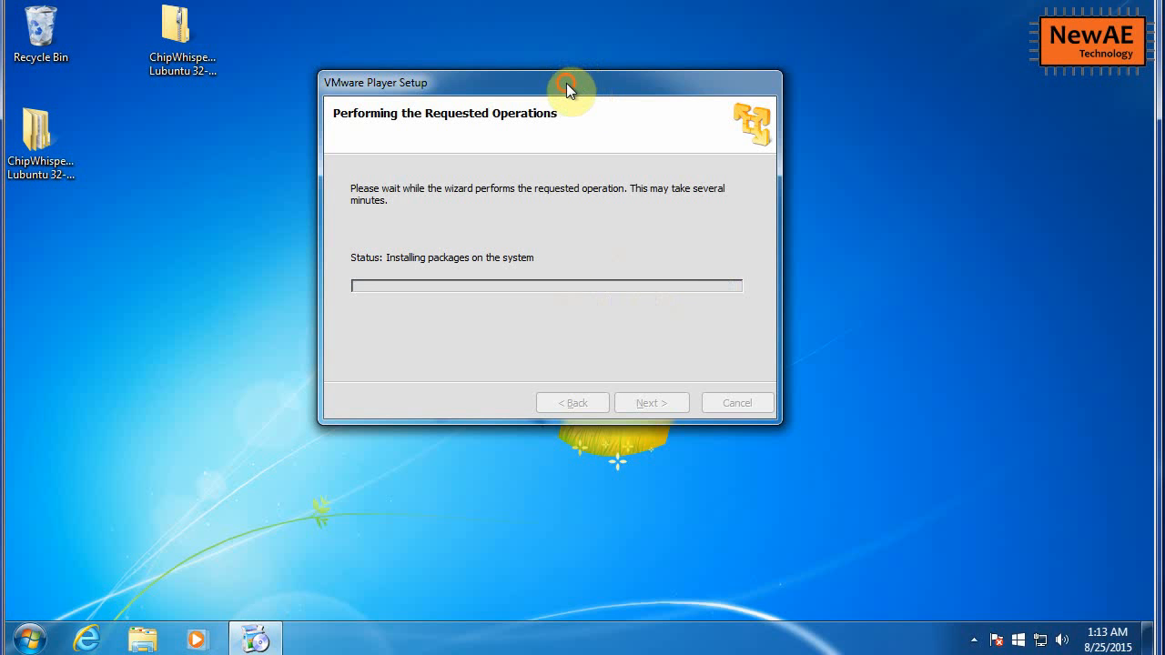
pyautogui.moveTo(566, 83); pyautogui.dragTo(537, 90)
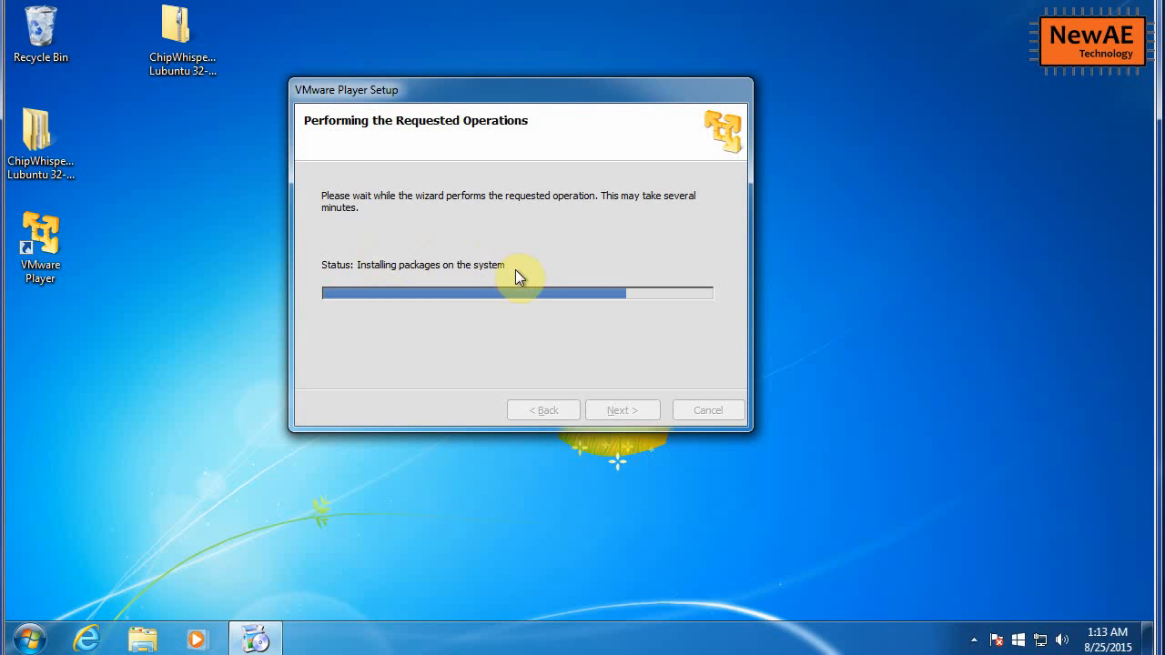
pyautogui.moveTo(494, 89); pyautogui.dragTo(511, 32)
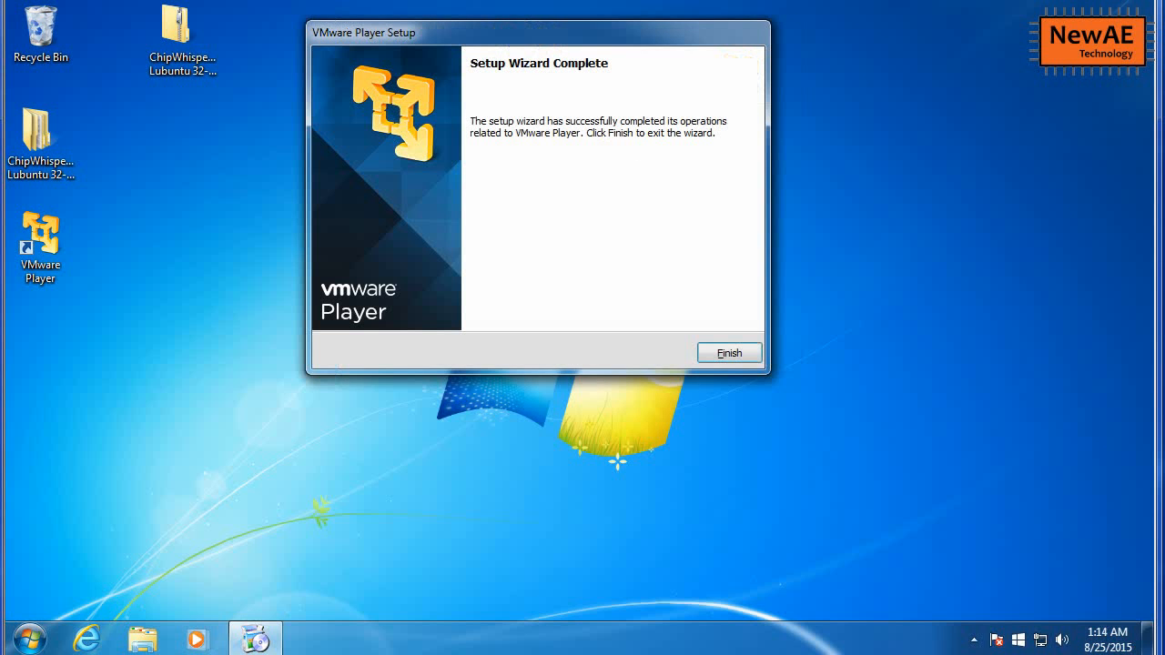
pyautogui.click(721, 357)
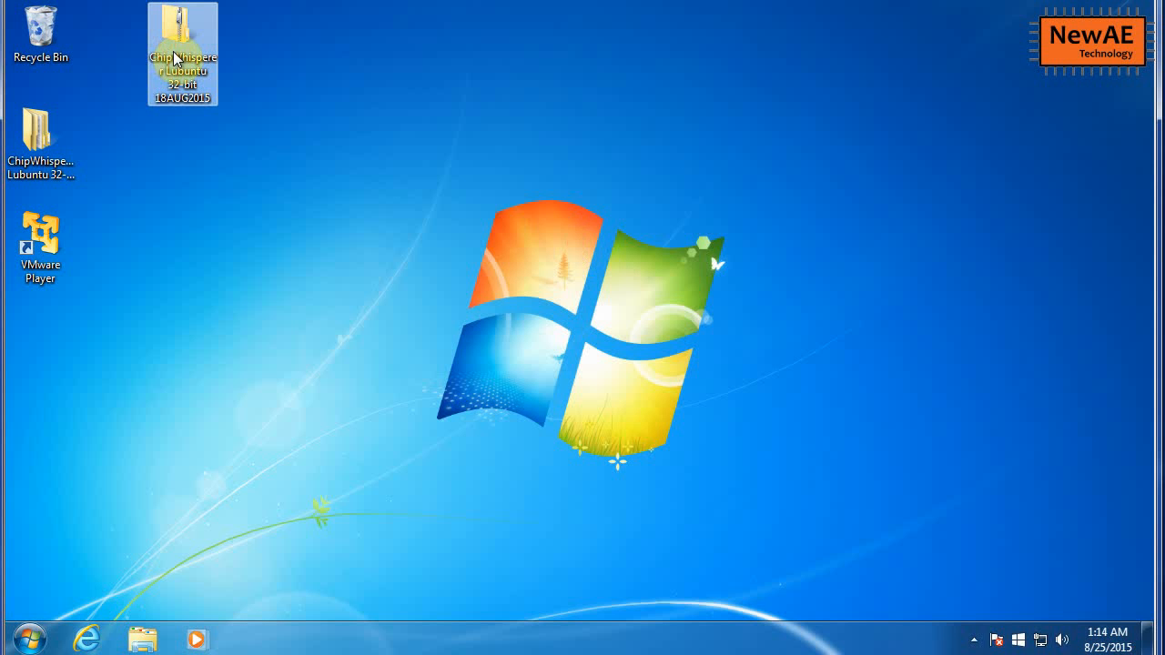
# Step: Permanently delete the ChipWhisperer Lubuntu 32-bit 18AUG2015 zip archive from the desktop
pyautogui.hotkey('shift', 'Delete')
pyautogui.press('Return')
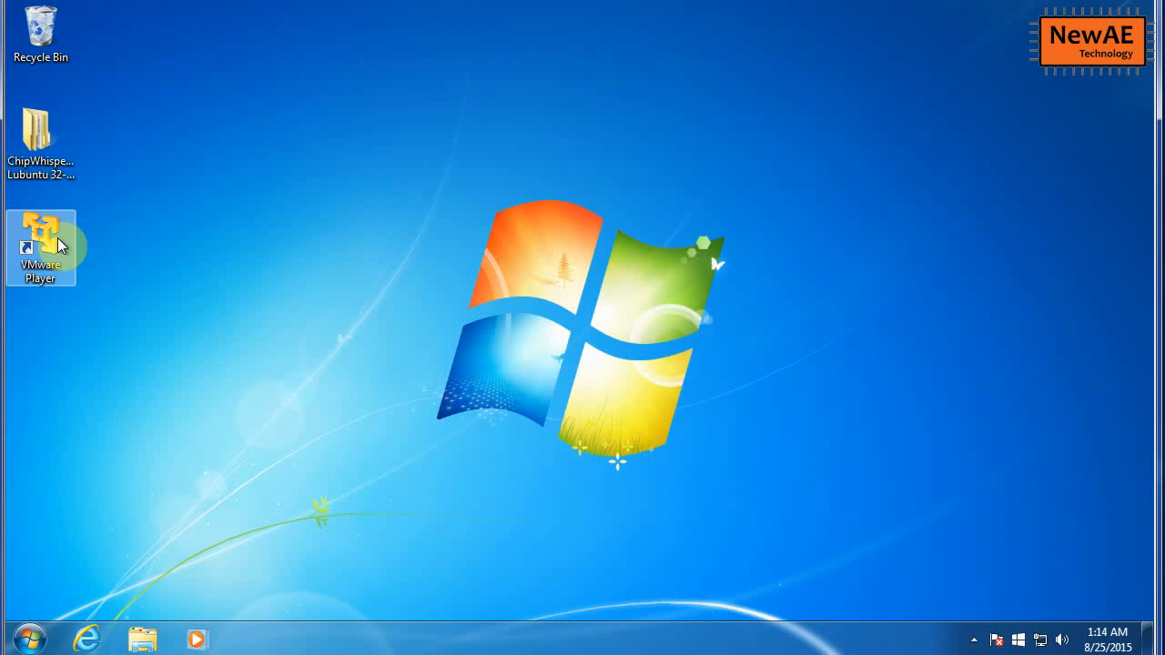
# Step: Open the extracted ChipWhisperer Lubuntu folder from the desktop and launch VMware Player, moving its window up into view
pyautogui.doubleClick(47, 142)
pyautogui.doubleClick(23, 255)
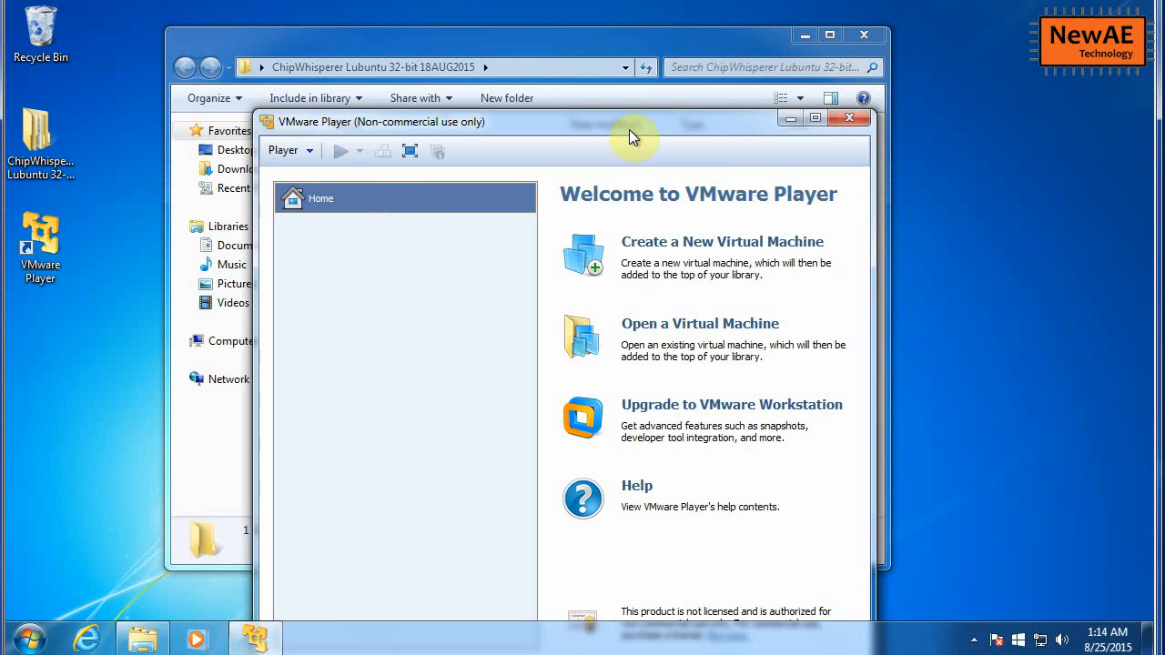
pyautogui.moveTo(615, 126); pyautogui.dragTo(666, 94)
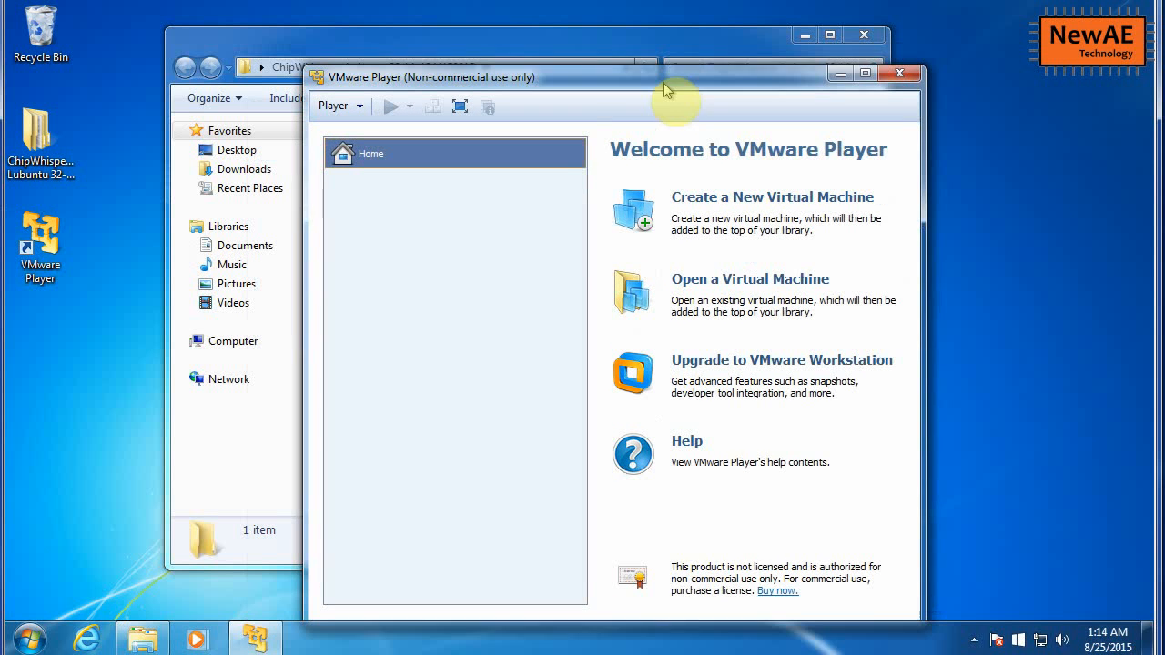
# Step: Open the ChipWhisperer Lubuntu 32-bit virtual machine from the extracted desktop folder, close the leftover Explorer window, and reposition the VMware Player window
pyautogui.click(731, 287)
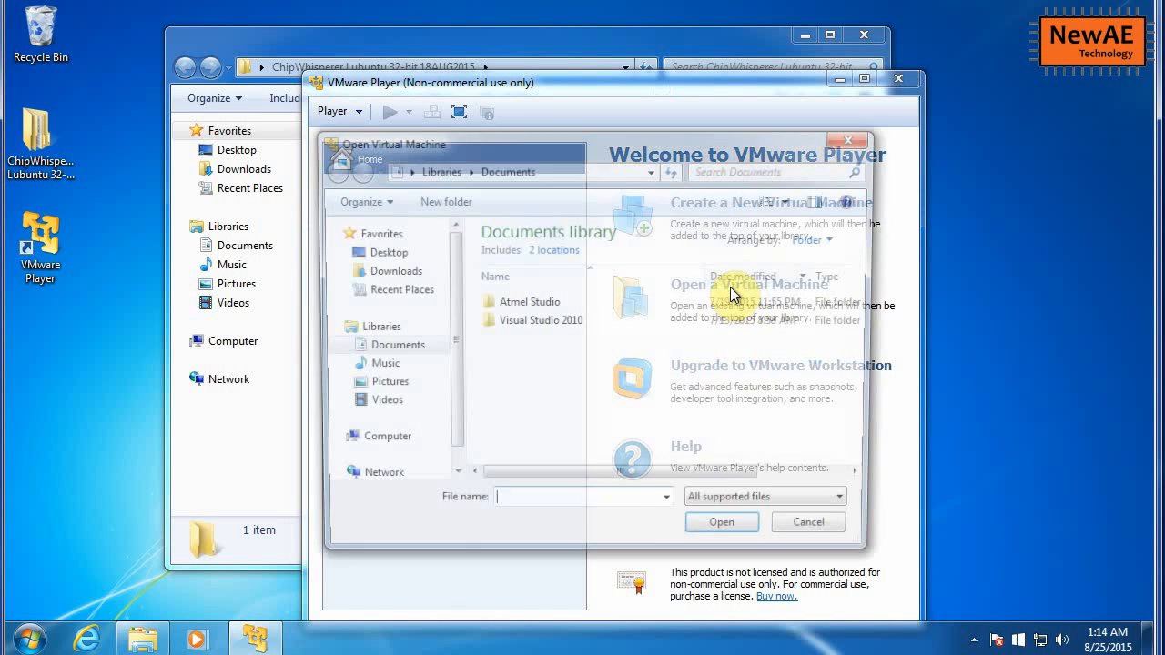
pyautogui.click(387, 253)
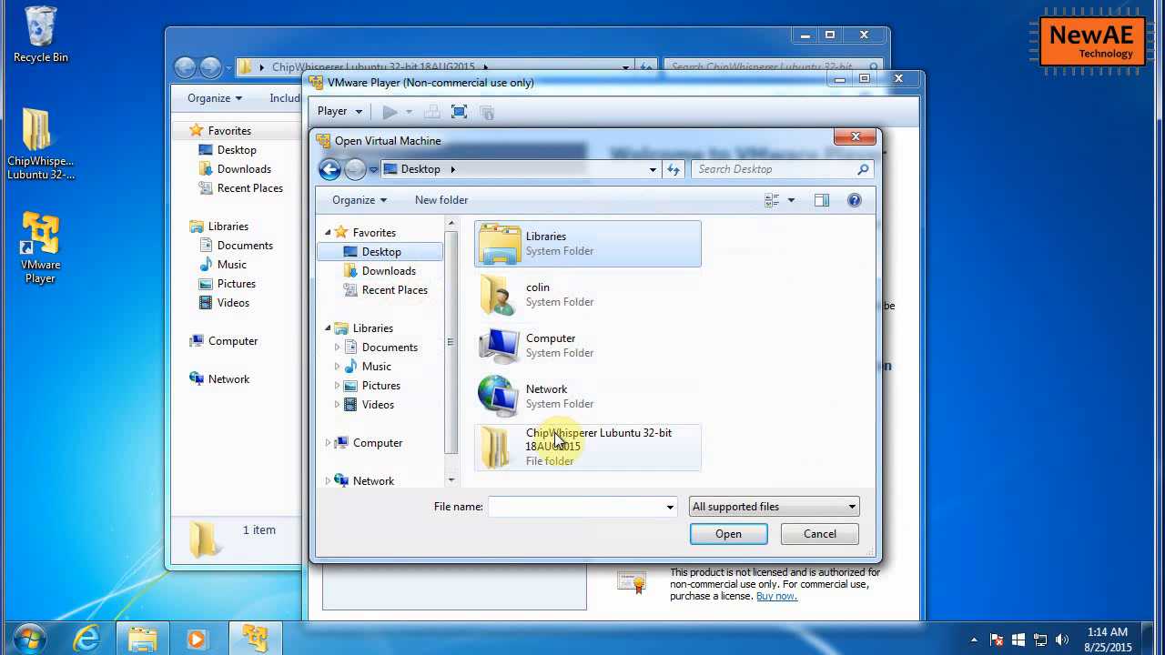
pyautogui.doubleClick(509, 451)
pyautogui.doubleClick(541, 255)
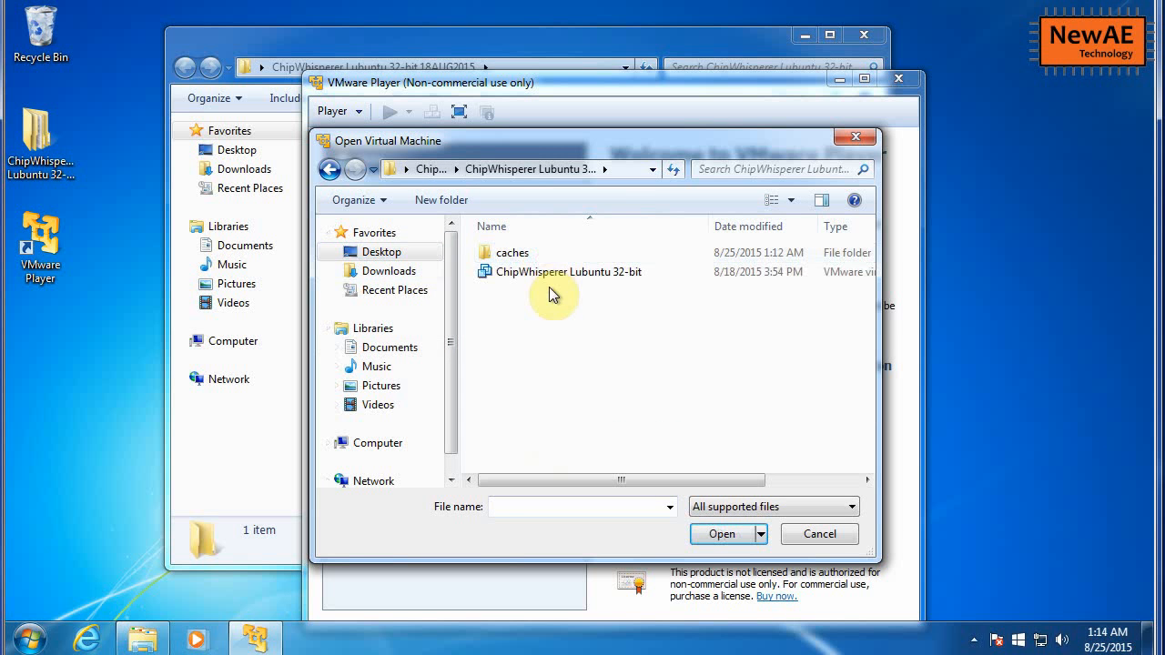
pyautogui.click(546, 272)
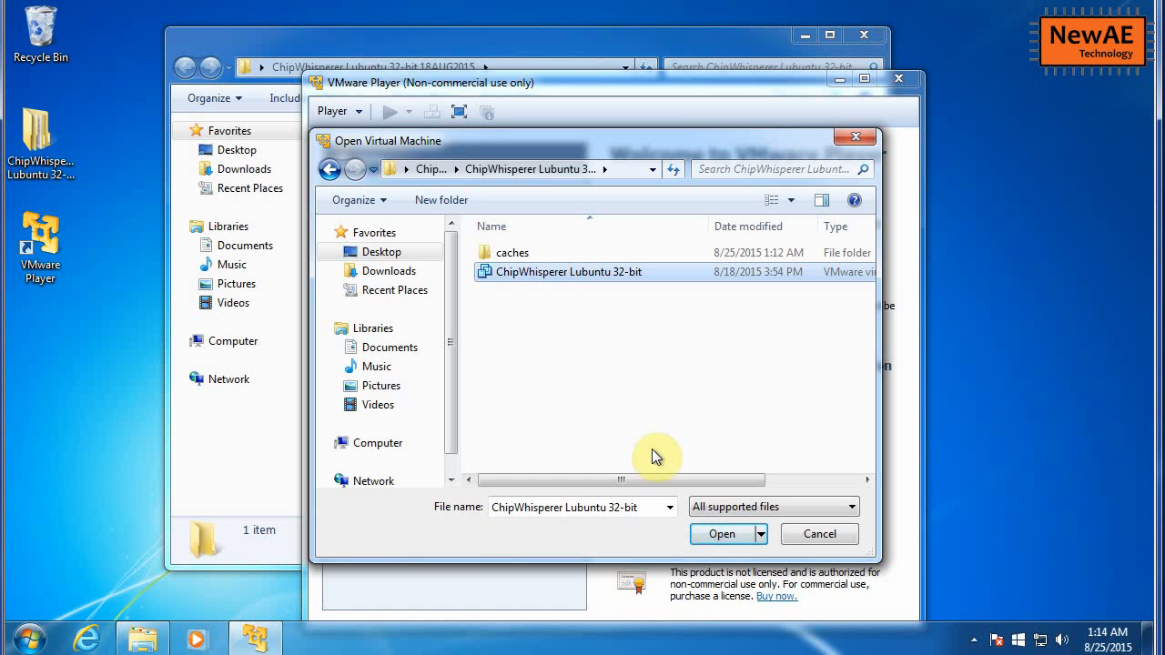
pyautogui.click(721, 534)
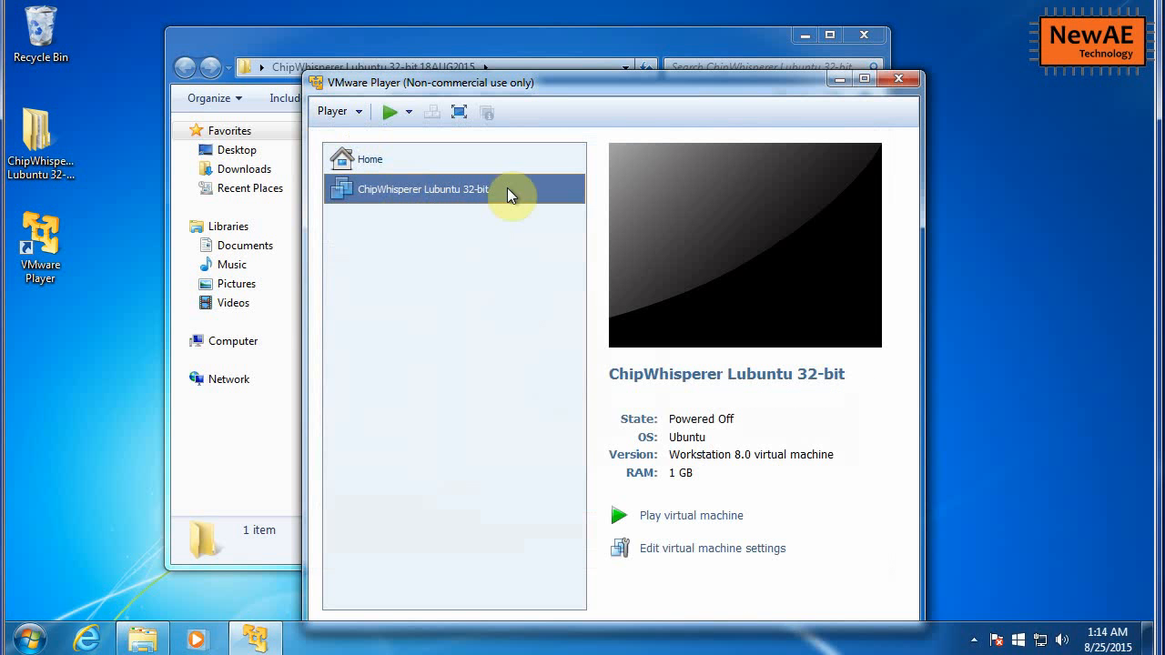
pyautogui.click(861, 37)
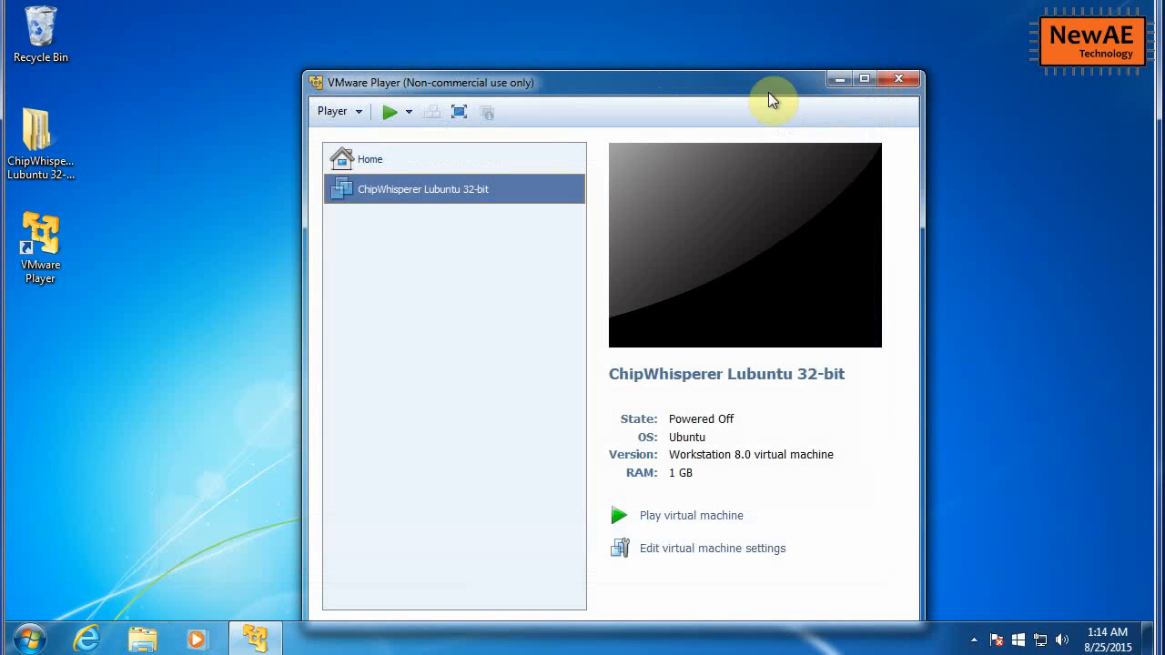
pyautogui.moveTo(751, 90); pyautogui.dragTo(697, 51)
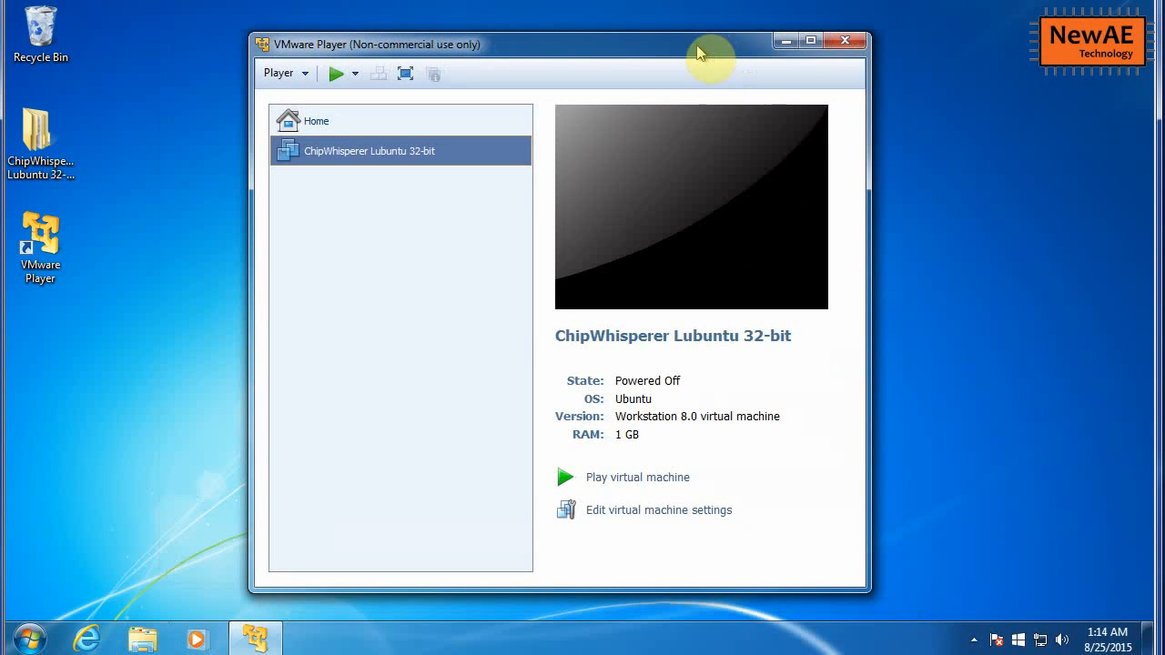
# Step: Try to start the virtual machine, continuing past the performance warning and suppressing the long mode hint
pyautogui.click(616, 483)
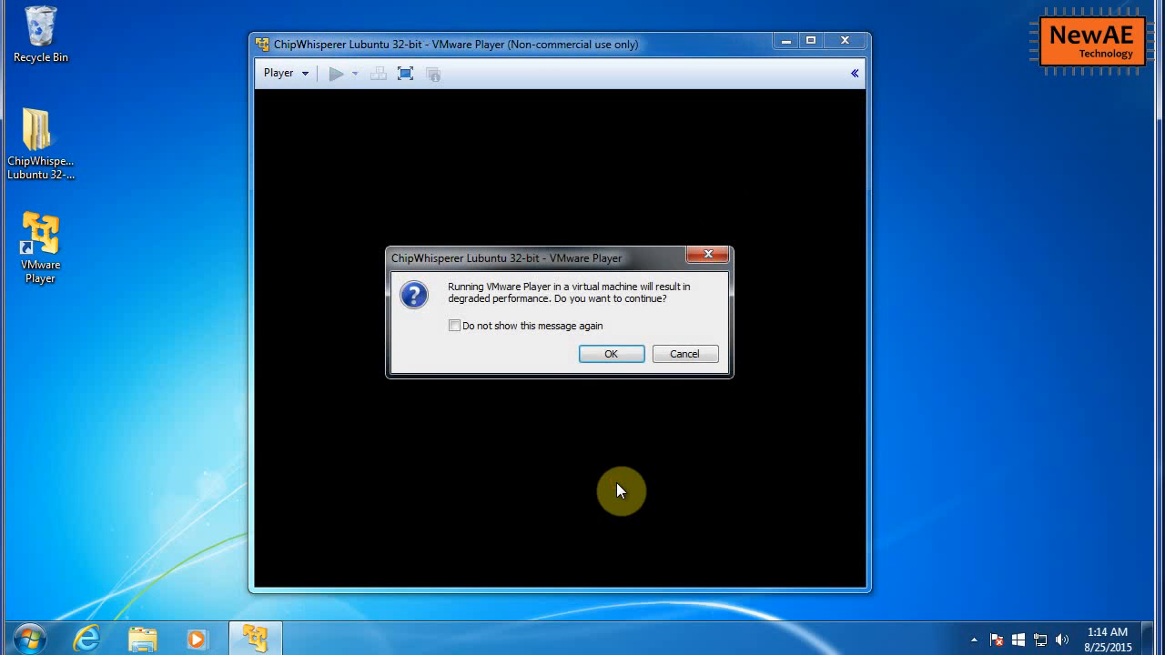
pyautogui.click(616, 356)
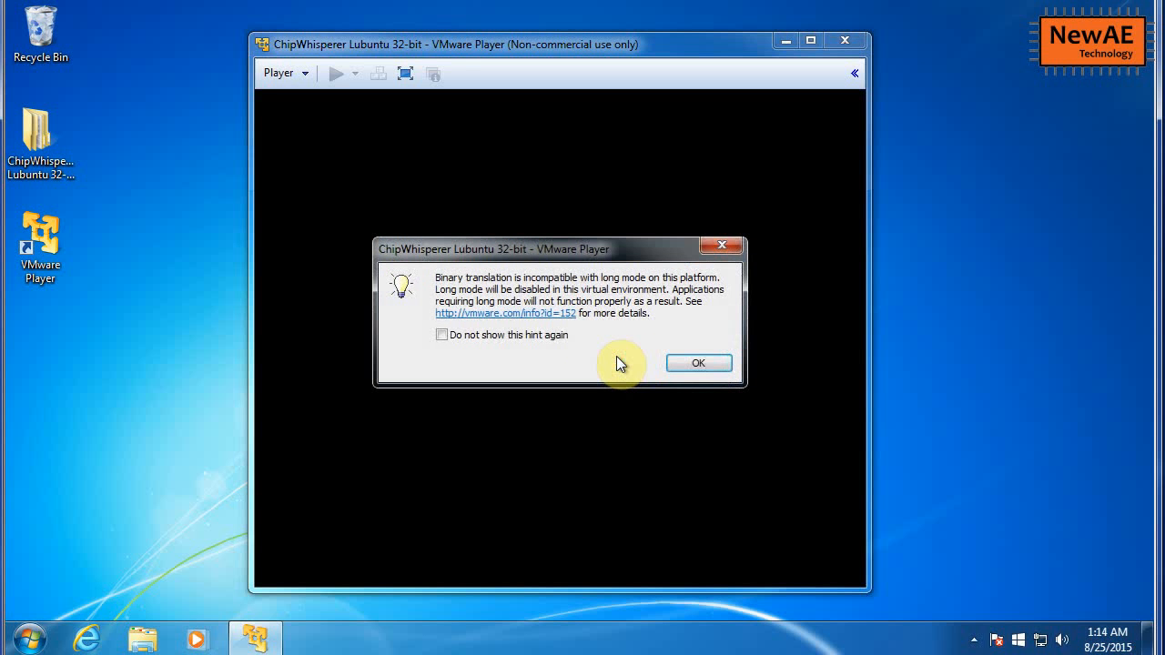
pyautogui.click(532, 335)
pyautogui.click(678, 366)
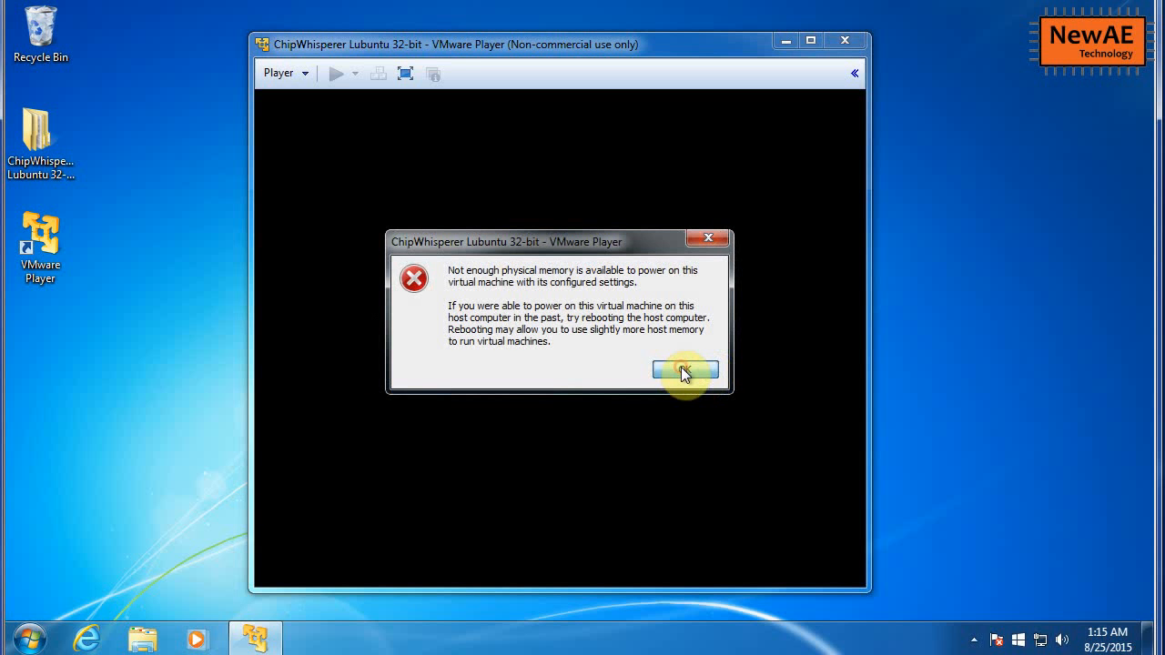
pyautogui.click(682, 370)
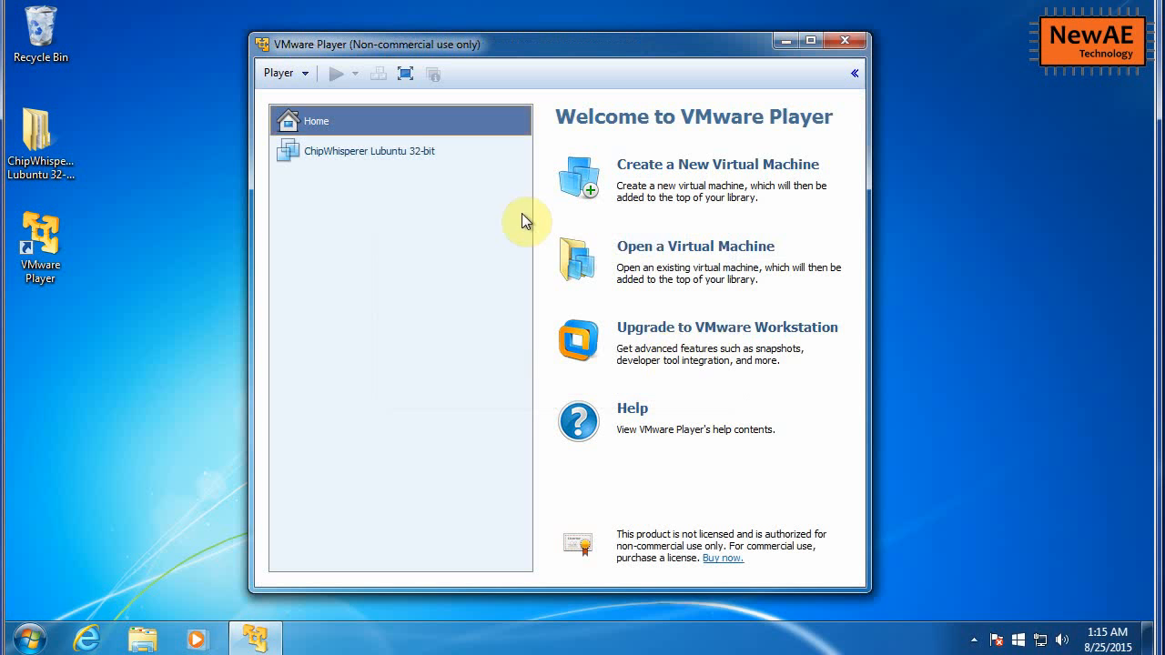
# Step: Set the ChipWhisperer Lubuntu 32-bit virtual machine's memory to 512 MB in its settings
pyautogui.click(433, 157)
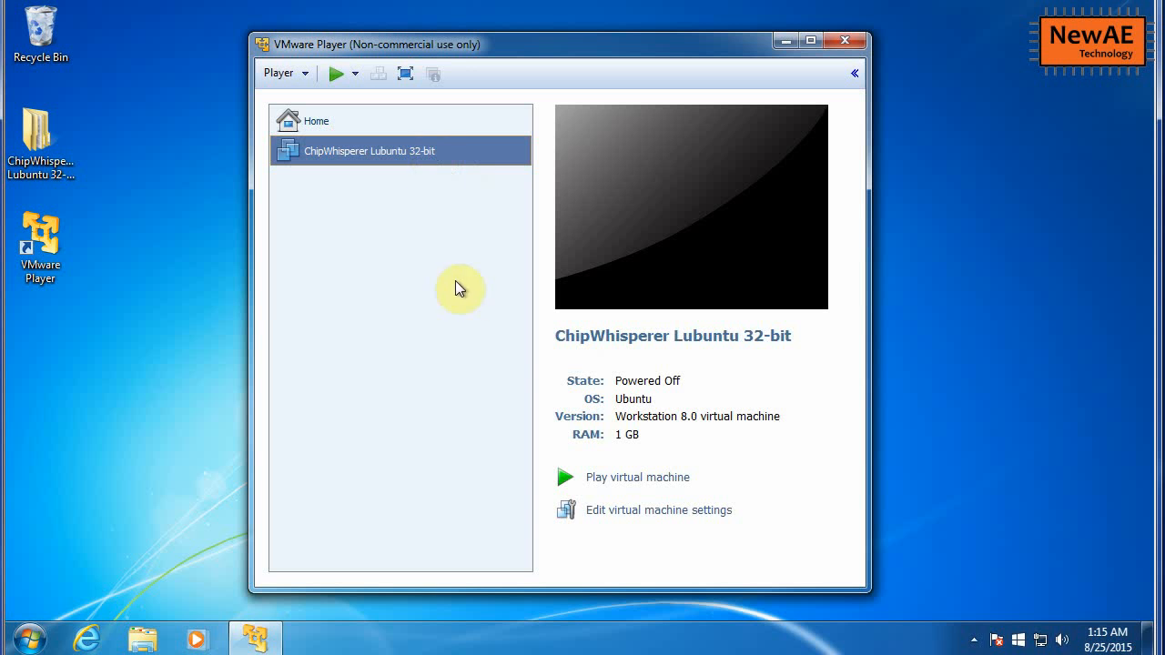
pyautogui.click(675, 508)
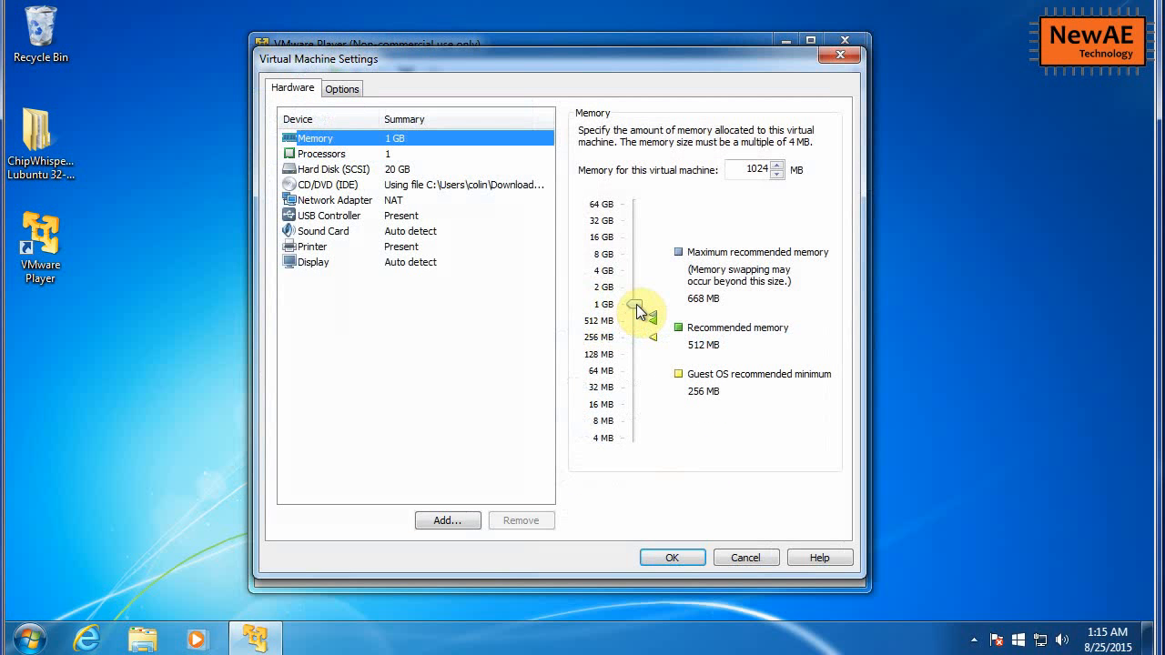
pyautogui.moveTo(638, 310); pyautogui.dragTo(641, 328)
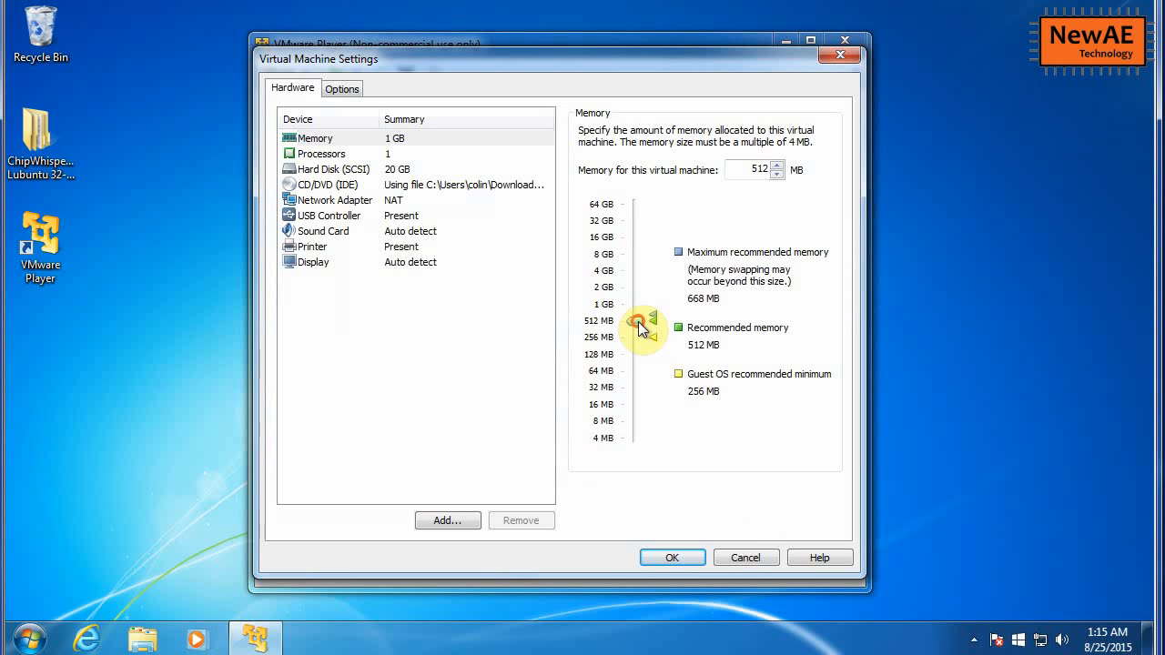
pyautogui.click(672, 557)
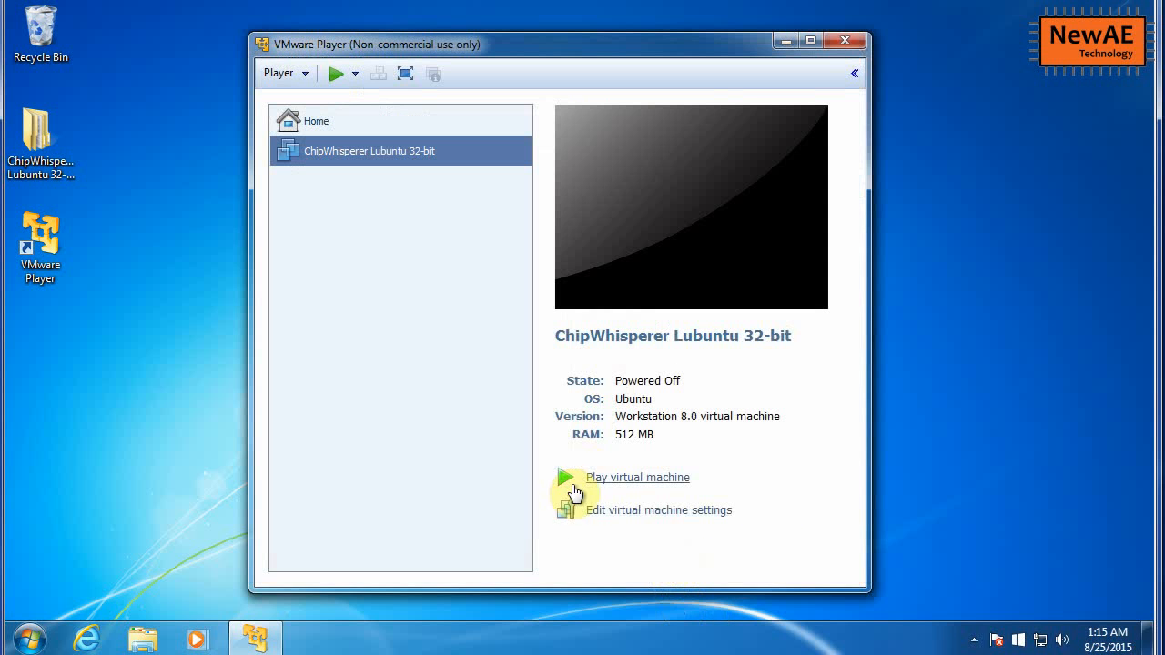
# Step: Start the virtual machine, suppress the degraded performance warning, and answer that the machine was copied
pyautogui.click(607, 480)
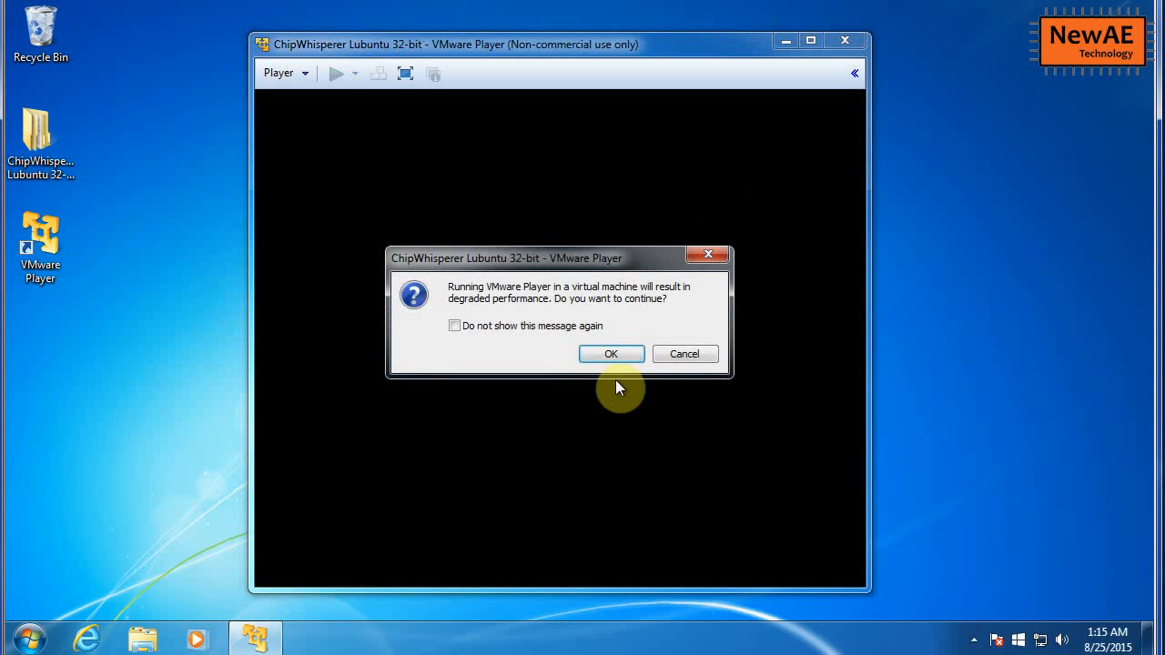
pyautogui.click(531, 326)
pyautogui.click(608, 356)
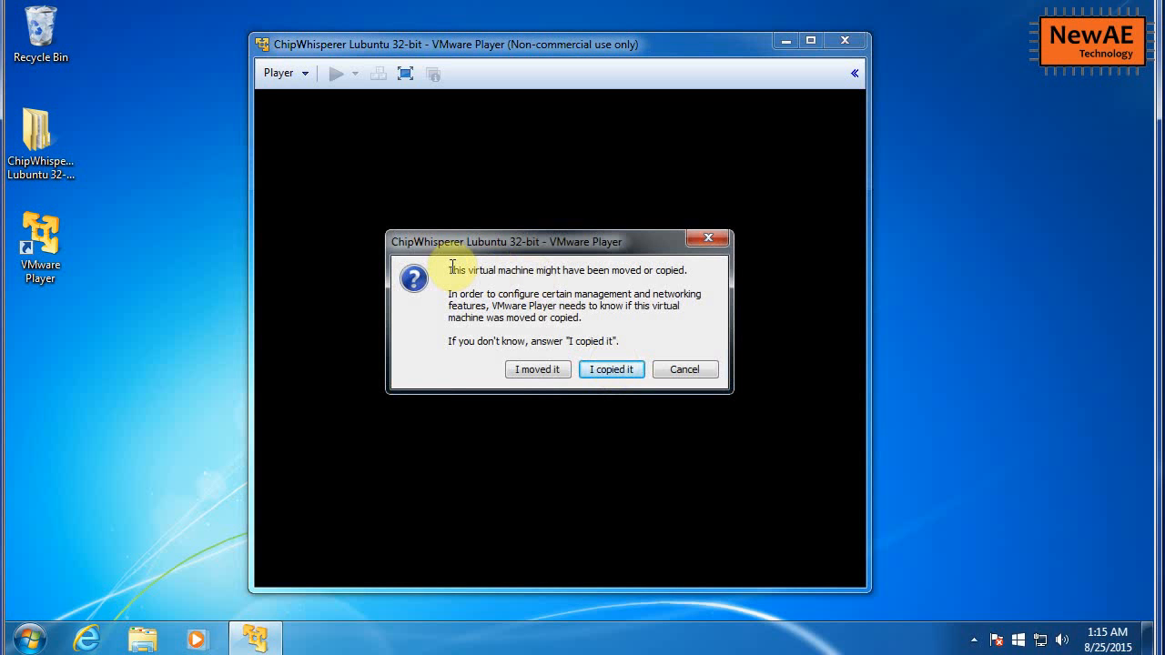
pyautogui.moveTo(452, 267); pyautogui.dragTo(613, 271)
pyautogui.click(617, 276)
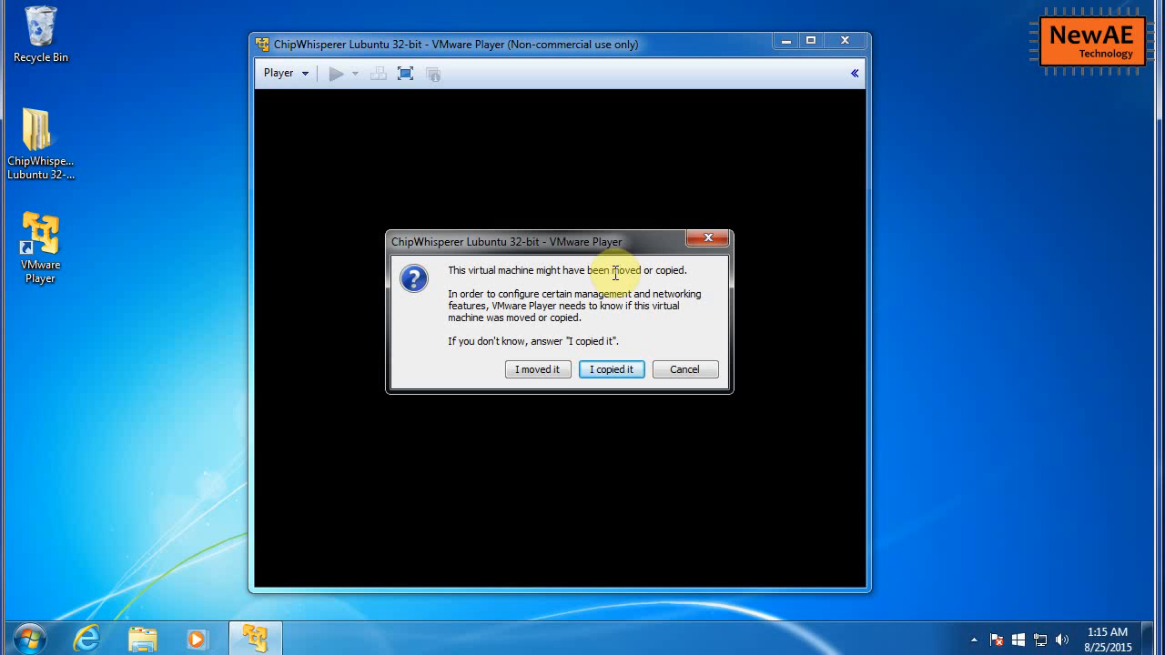
pyautogui.click(540, 375)
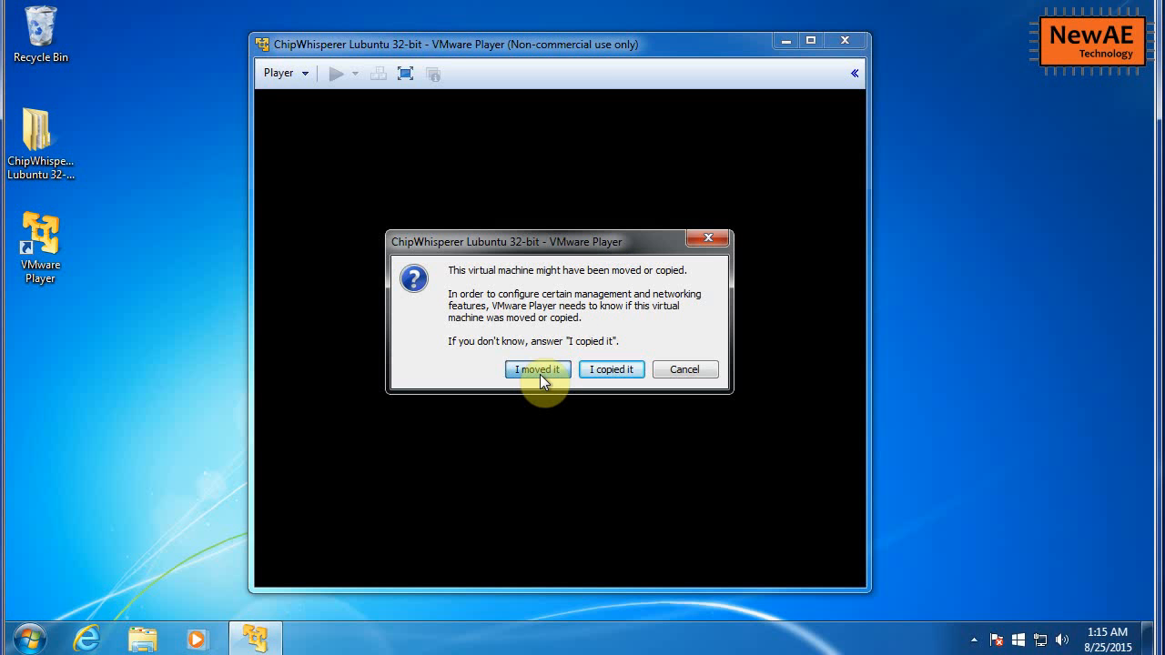
pyautogui.click(613, 372)
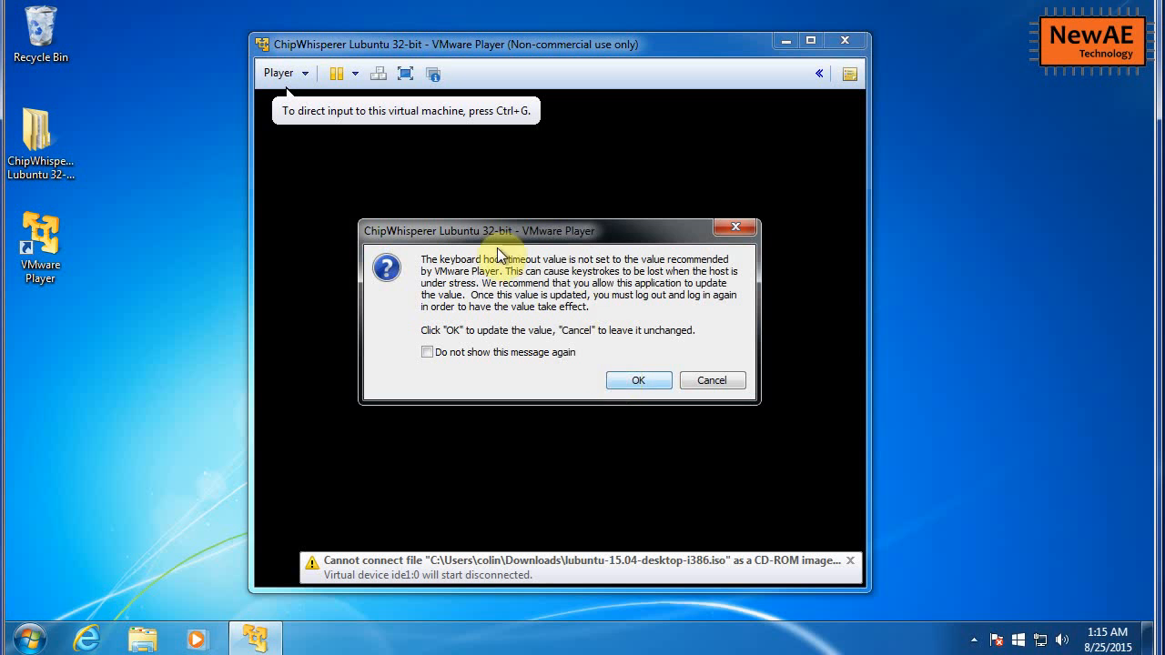
# Step: Accept the keyboard hook timeout update with its message suppressed in future, and reposition the virtual machine window
pyautogui.click(516, 354)
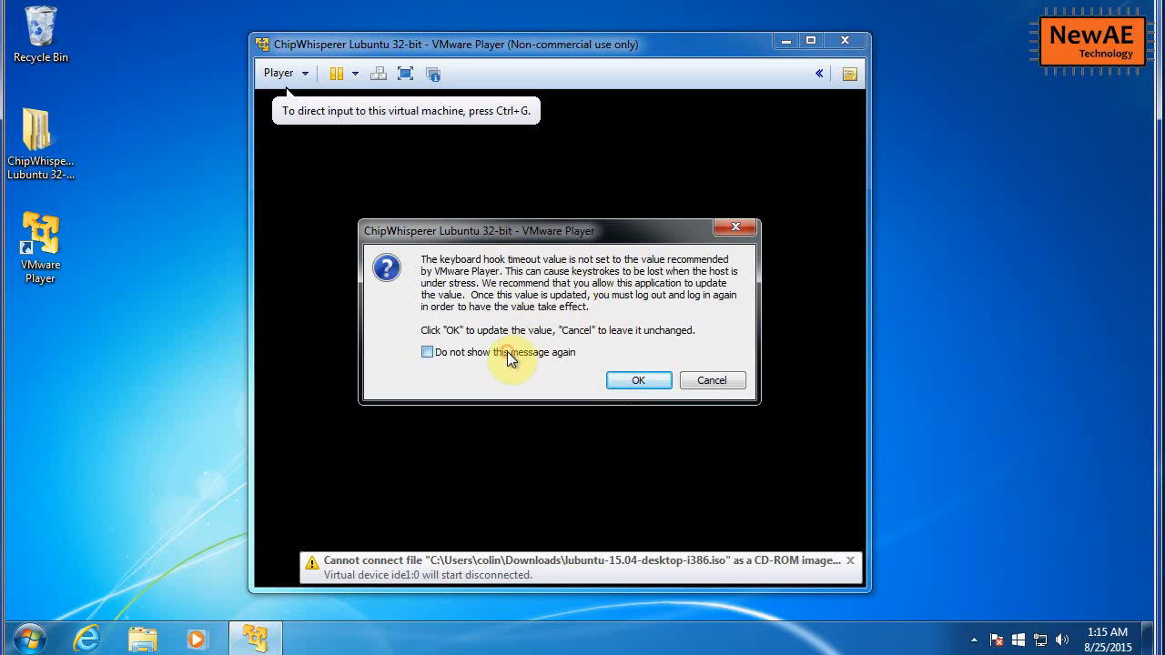
pyautogui.click(637, 381)
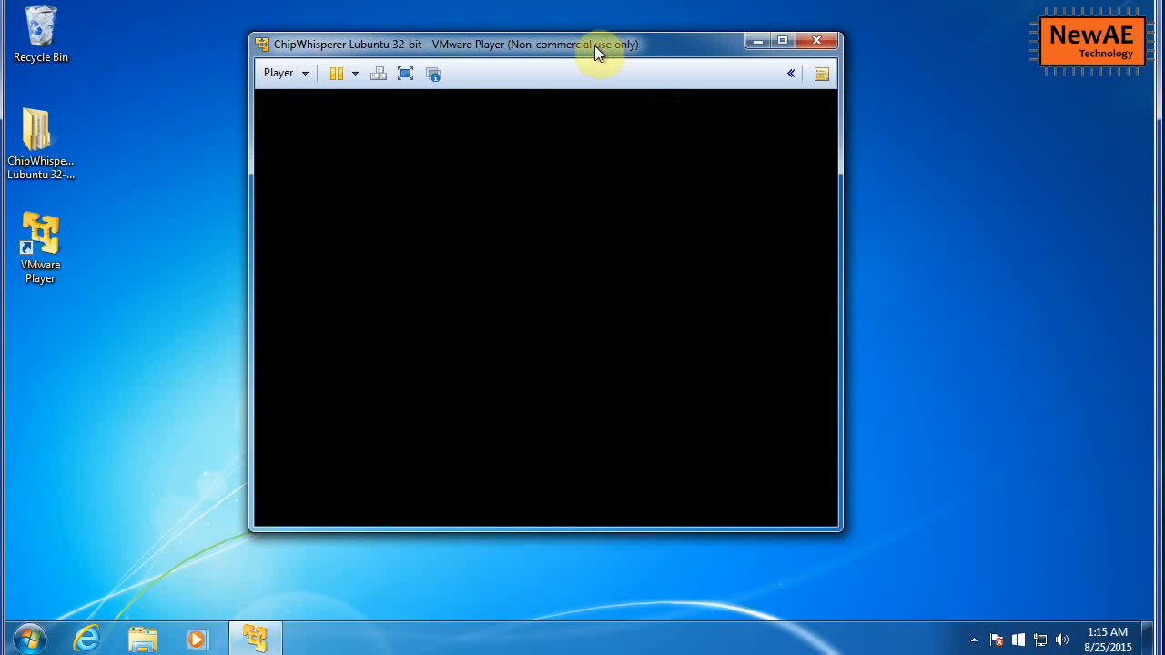
pyautogui.moveTo(594, 47); pyautogui.dragTo(447, 24)
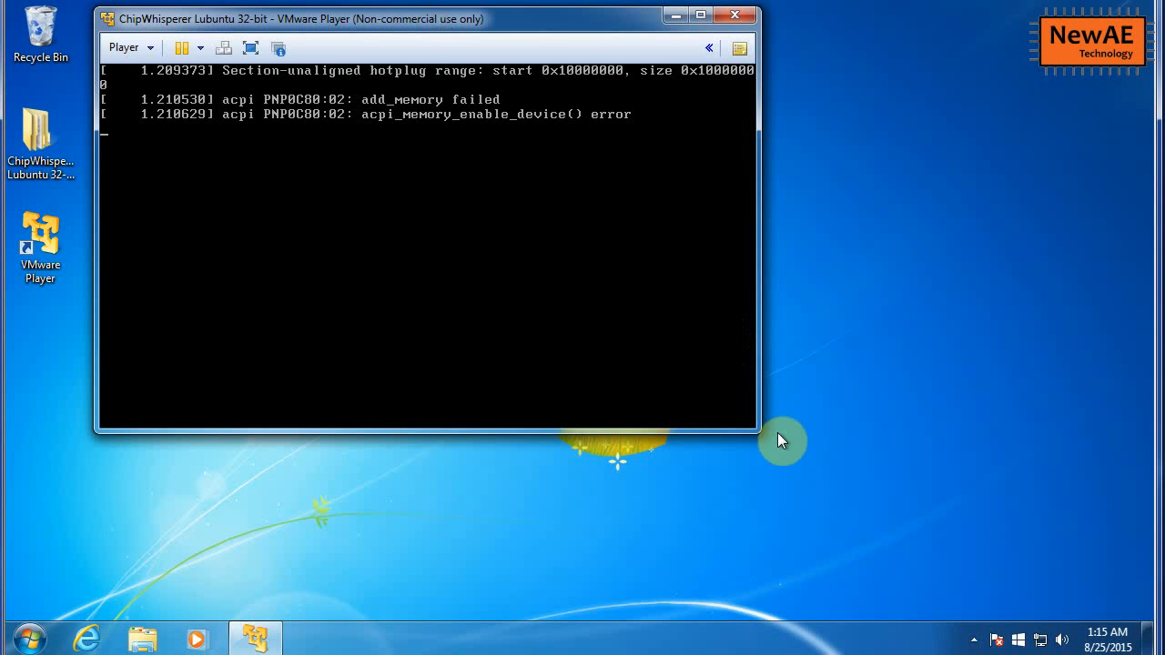
pyautogui.moveTo(543, 30); pyautogui.dragTo(587, 28)
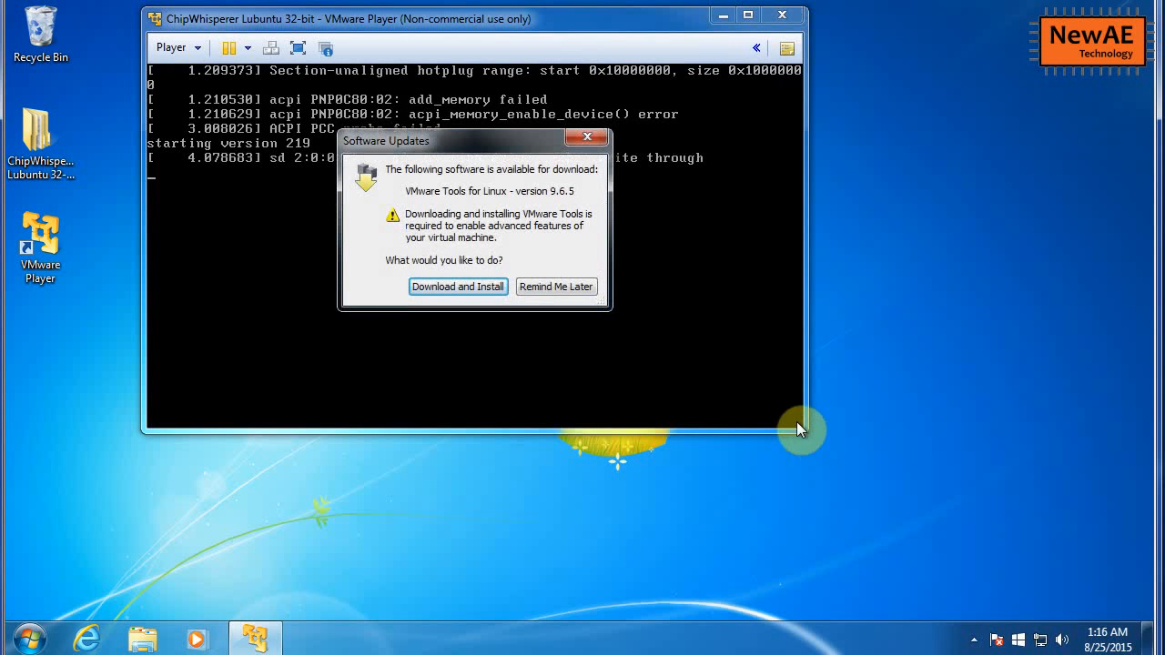
# Step: Download and install VMware Tools for Linux version 9.6.5, allow the update launcher to make changes, and close the update dialog
pyautogui.click(477, 144)
pyautogui.moveTo(477, 143); pyautogui.dragTo(513, 143)
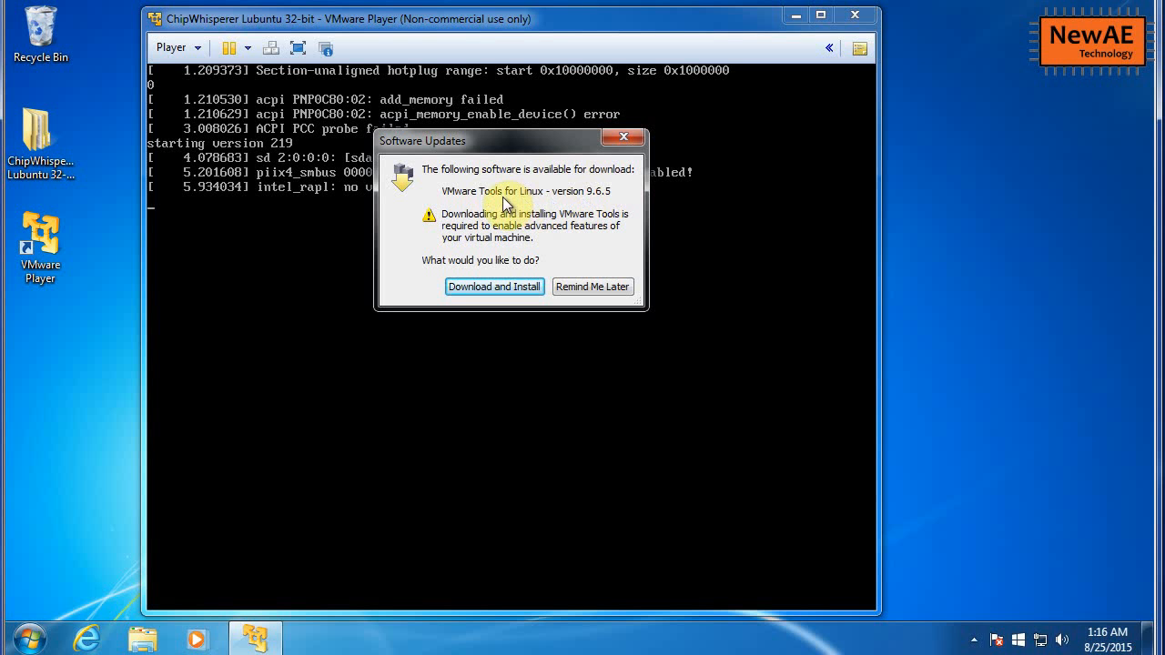
pyautogui.click(501, 287)
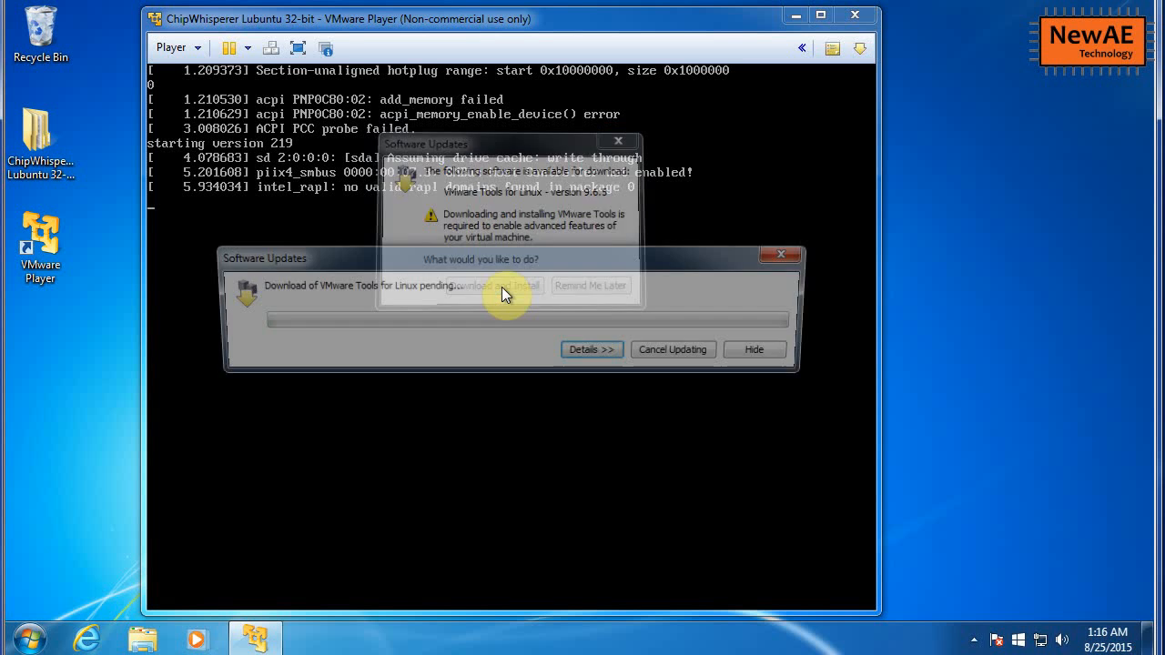
pyautogui.moveTo(503, 256); pyautogui.dragTo(734, 78)
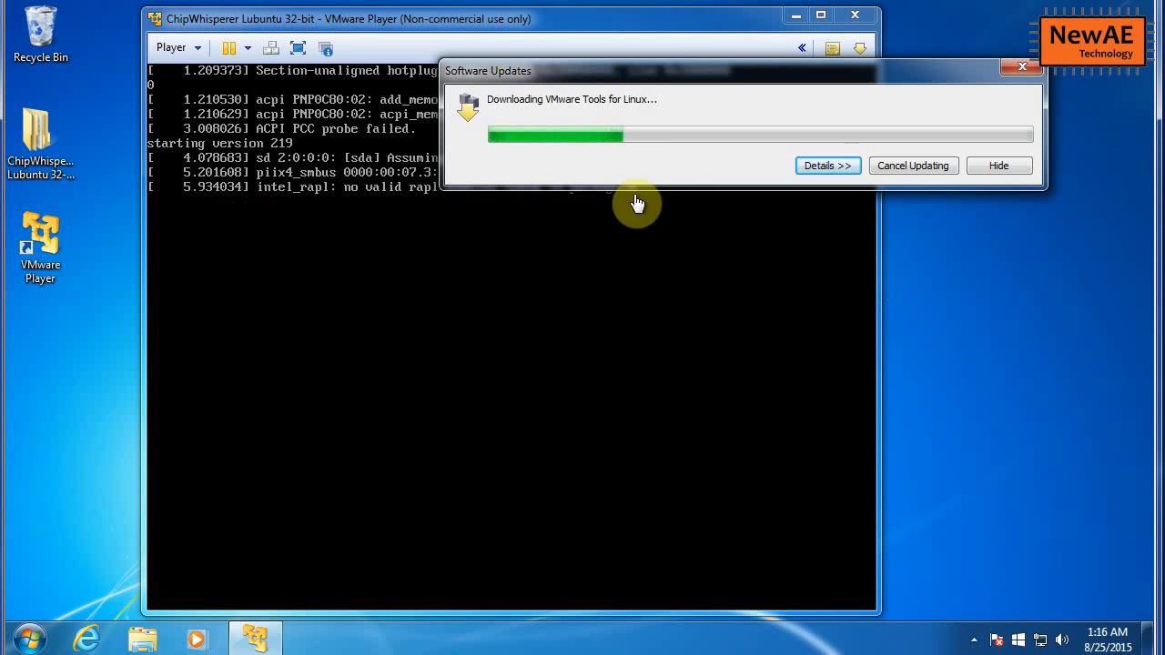
pyautogui.moveTo(691, 69); pyautogui.dragTo(733, 46)
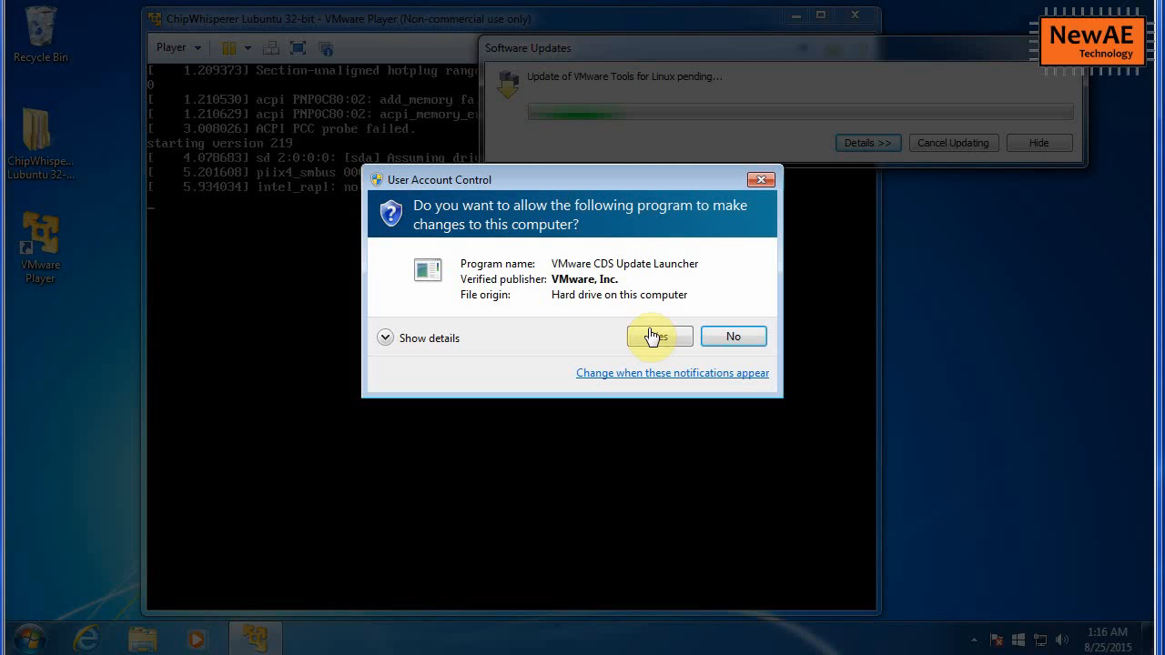
pyautogui.click(654, 336)
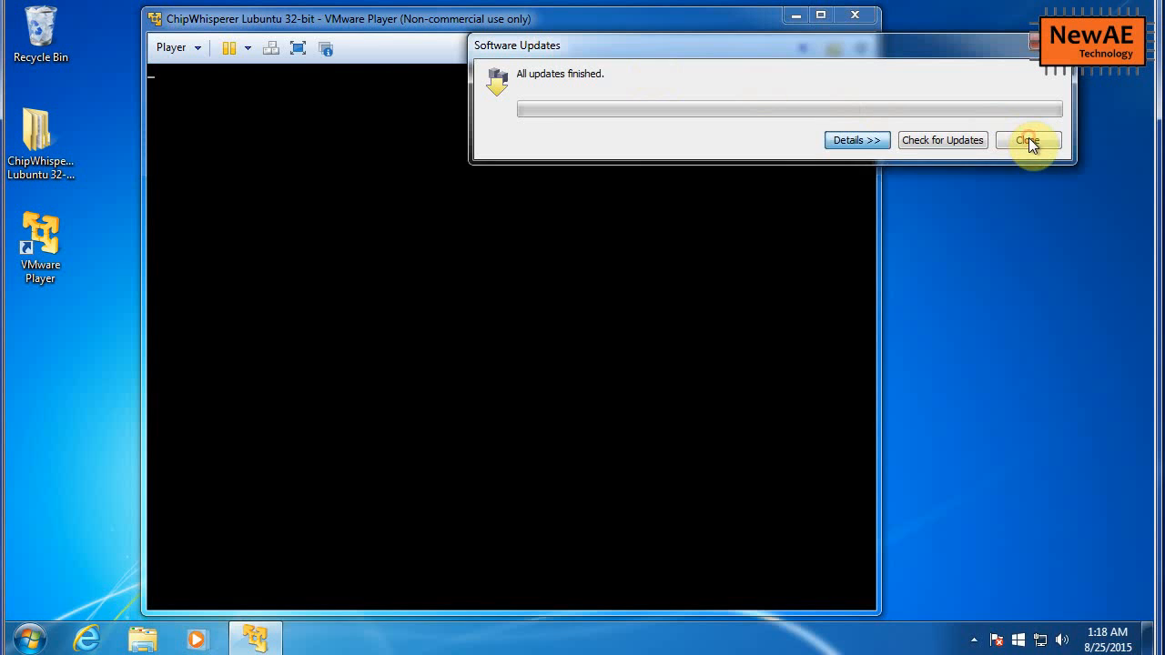
pyautogui.hotkey('alt', 'd')
pyautogui.click(1034, 289)
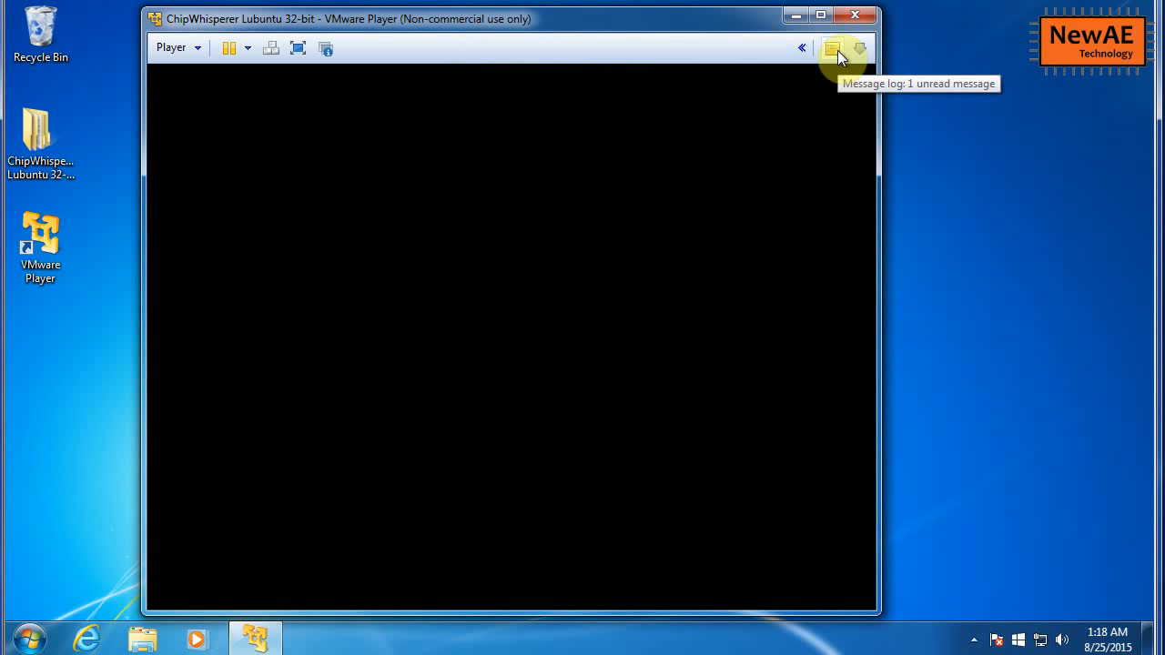
# Step: Examine the virtual machine's message log with its window widened to read the entry, and close the log
pyautogui.click(834, 50)
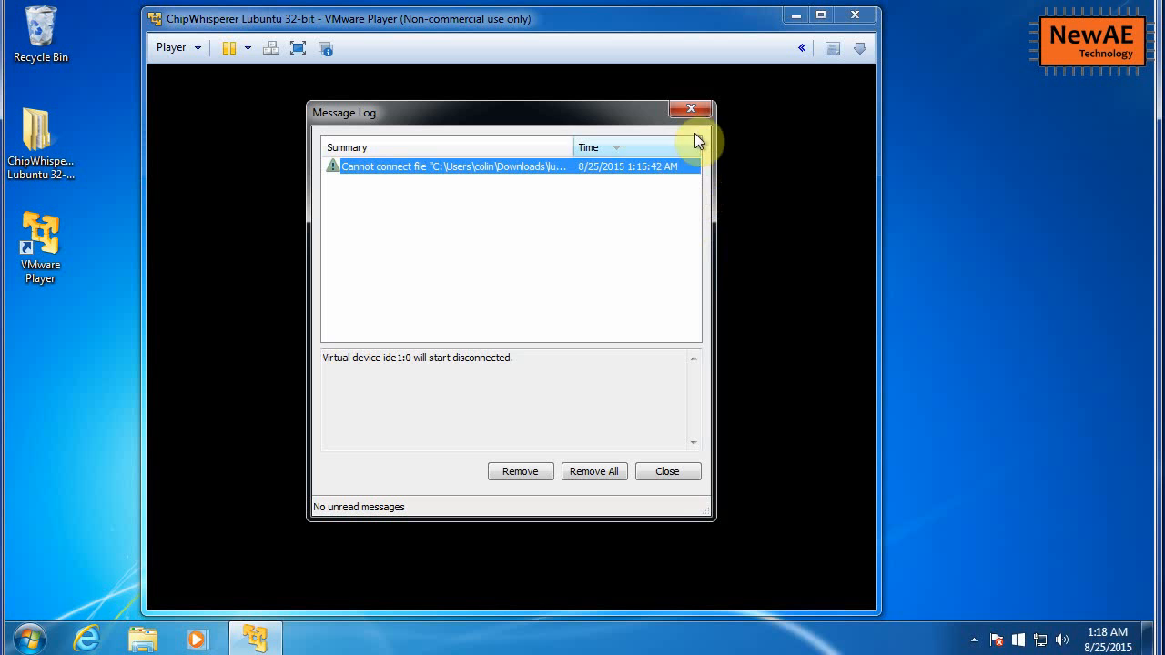
pyautogui.moveTo(717, 156); pyautogui.dragTo(869, 133)
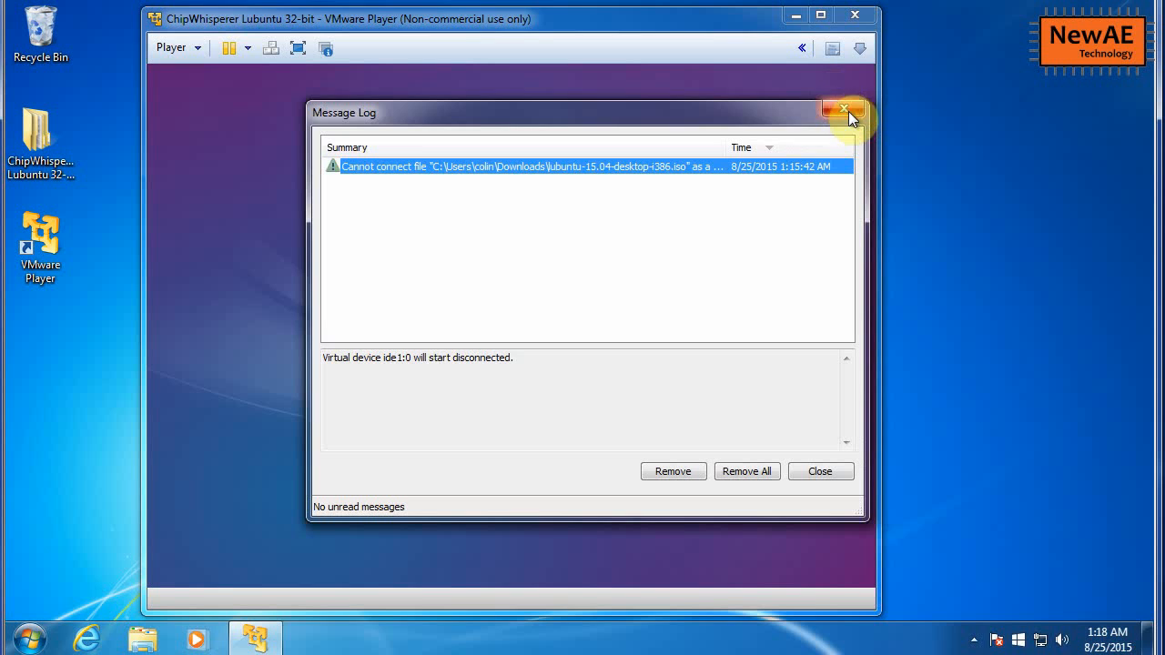
pyautogui.click(846, 111)
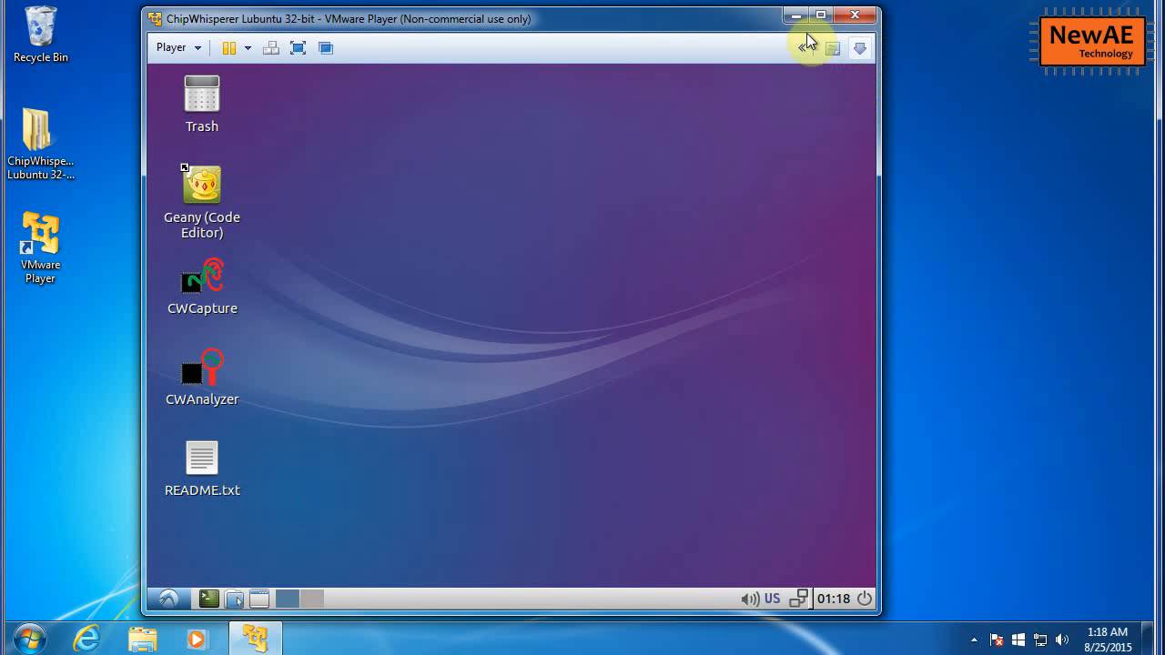
# Step: Reposition the virtual machine window and maximize it to fill the screen
pyautogui.moveTo(674, 28); pyautogui.dragTo(628, 27)
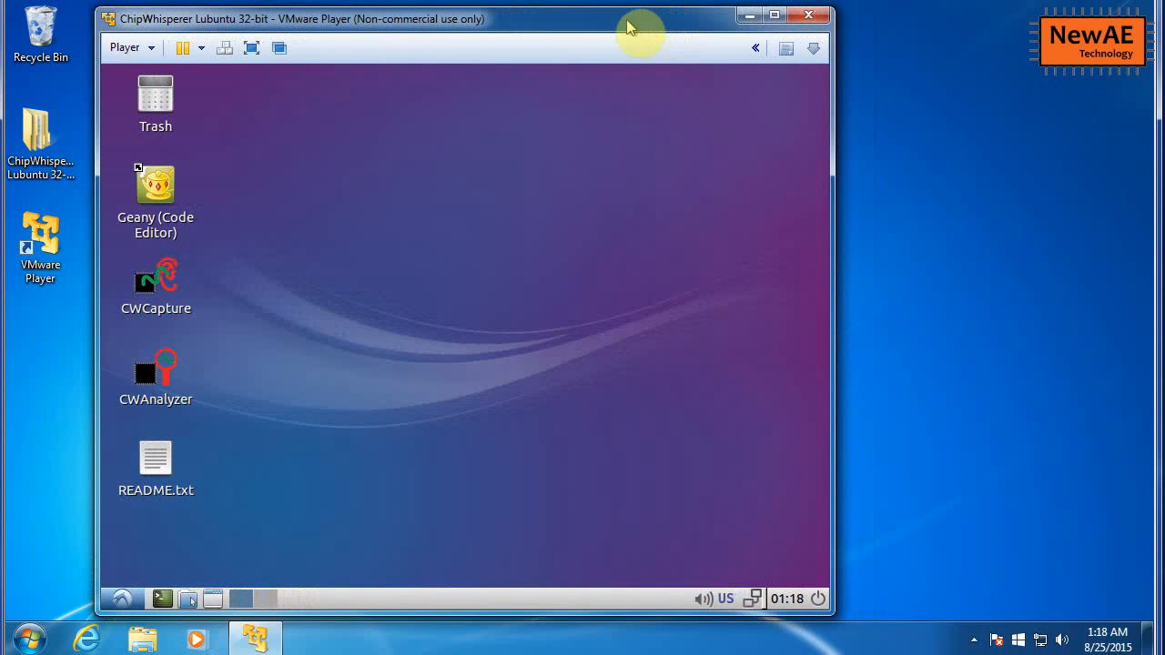
pyautogui.click(775, 18)
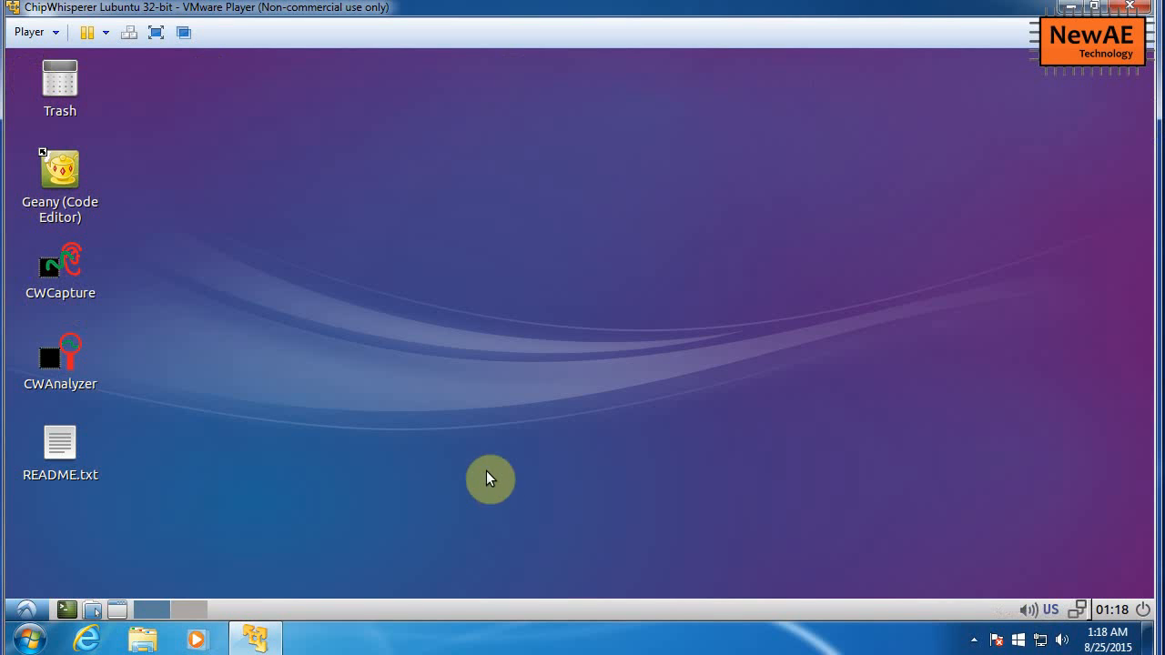
pyautogui.click(26, 610)
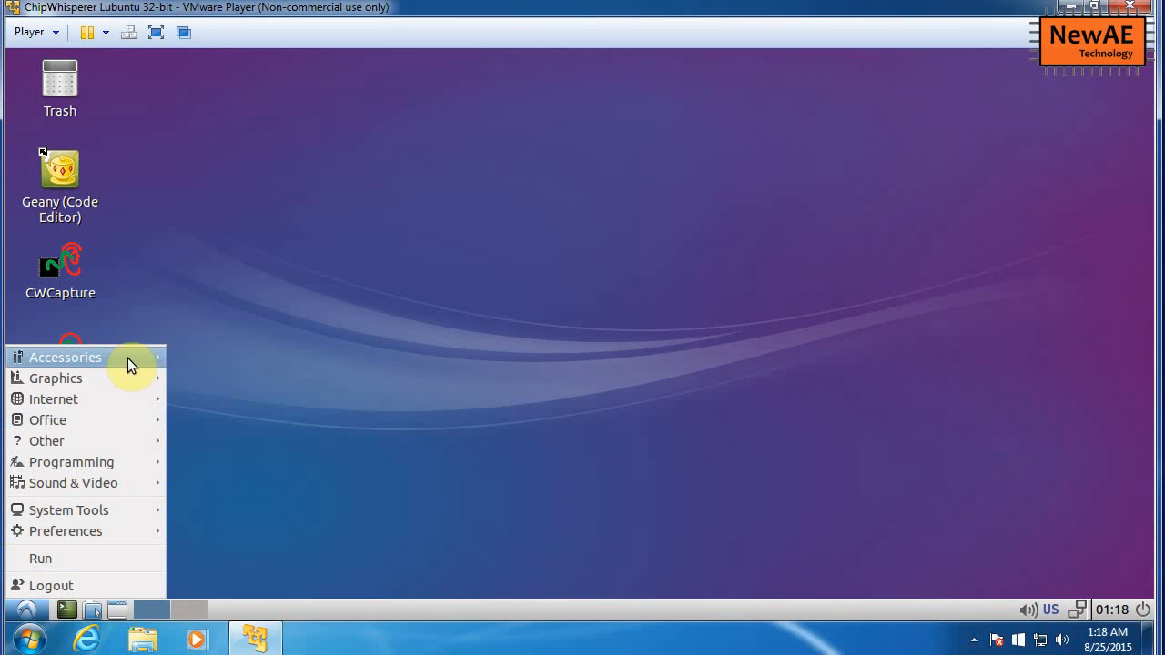
pyautogui.moveTo(129, 358)
pyautogui.click(220, 273)
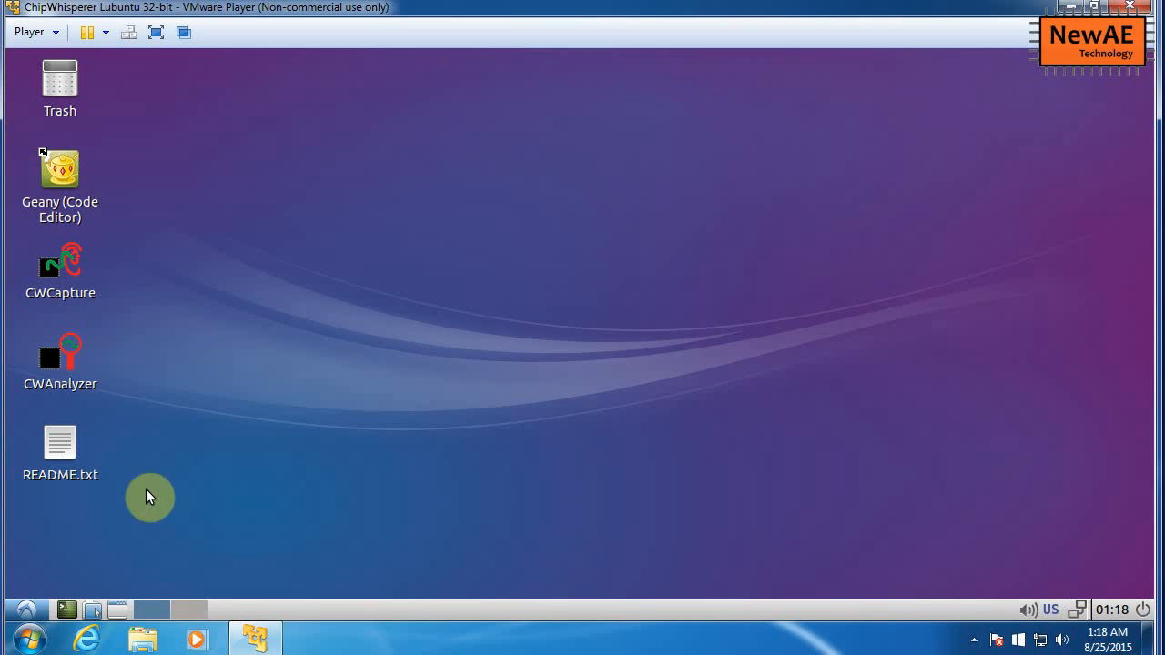
# Step: Open a terminal in the virtual machine, list the home folder's contents, and change into the chipwhisperer directory
pyautogui.click(72, 611)
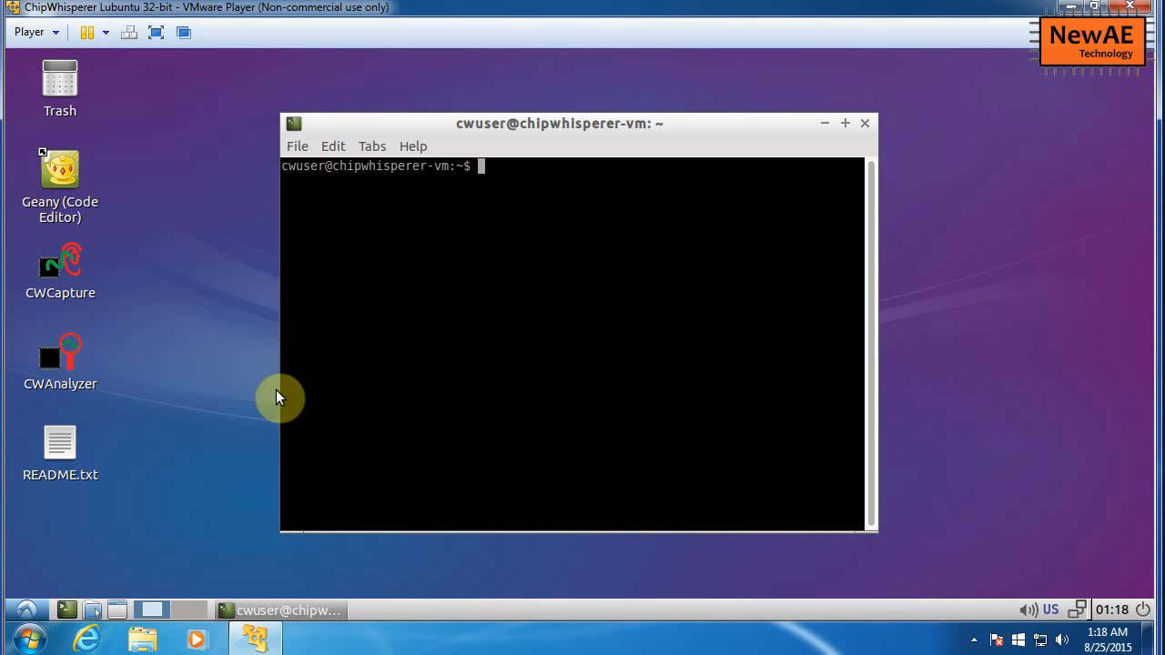
pyautogui.click(461, 204)
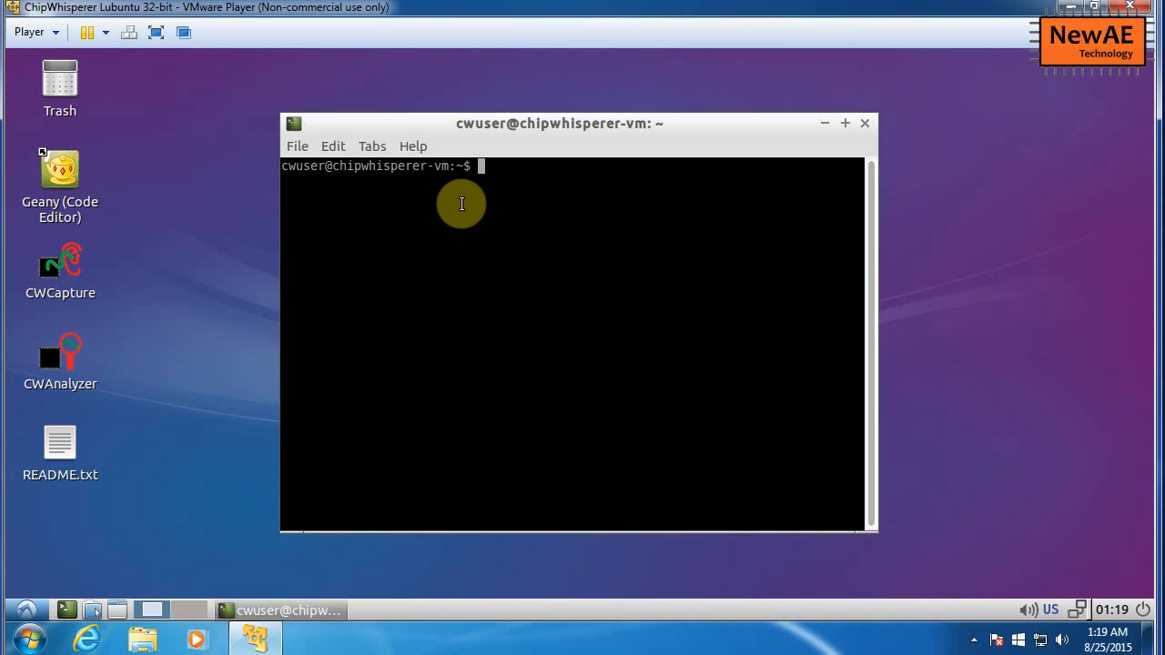
pyautogui.write('ls')
pyautogui.press('Return')
pyautogui.write('cd ch')
pyautogui.press('Tab')
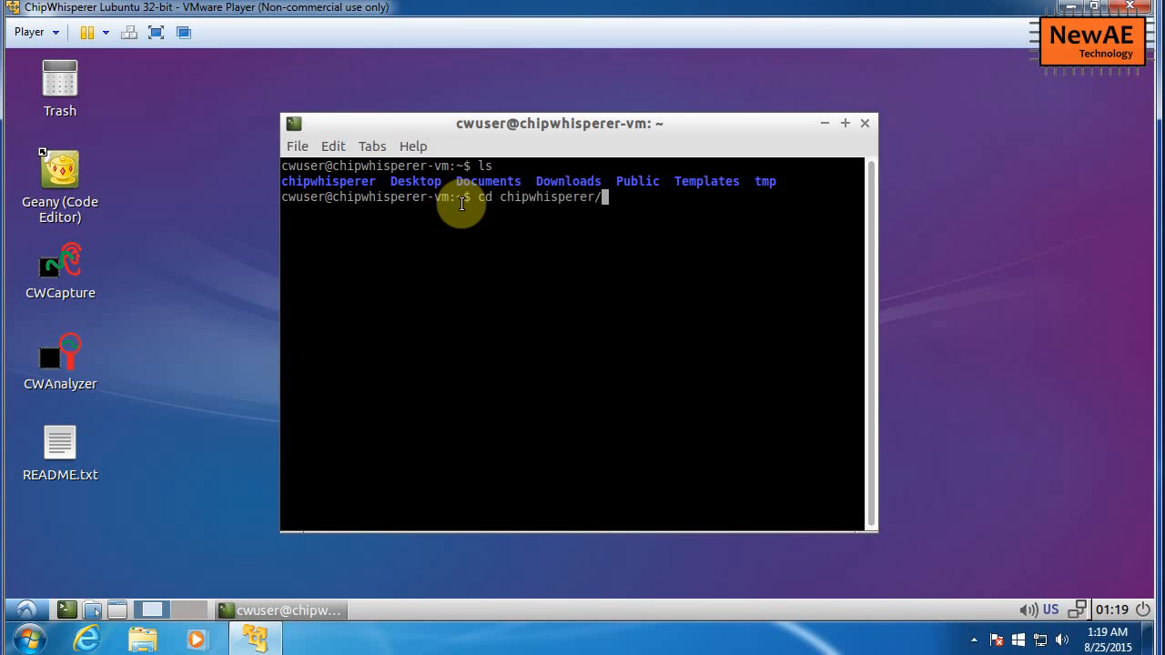
pyautogui.press('Return')
# Step: Update the chipwhisperer repository with git pull and close the terminal
pyautogui.write('ls')
pyautogui.press('BackSpace')
pyautogui.press('BackSpace')
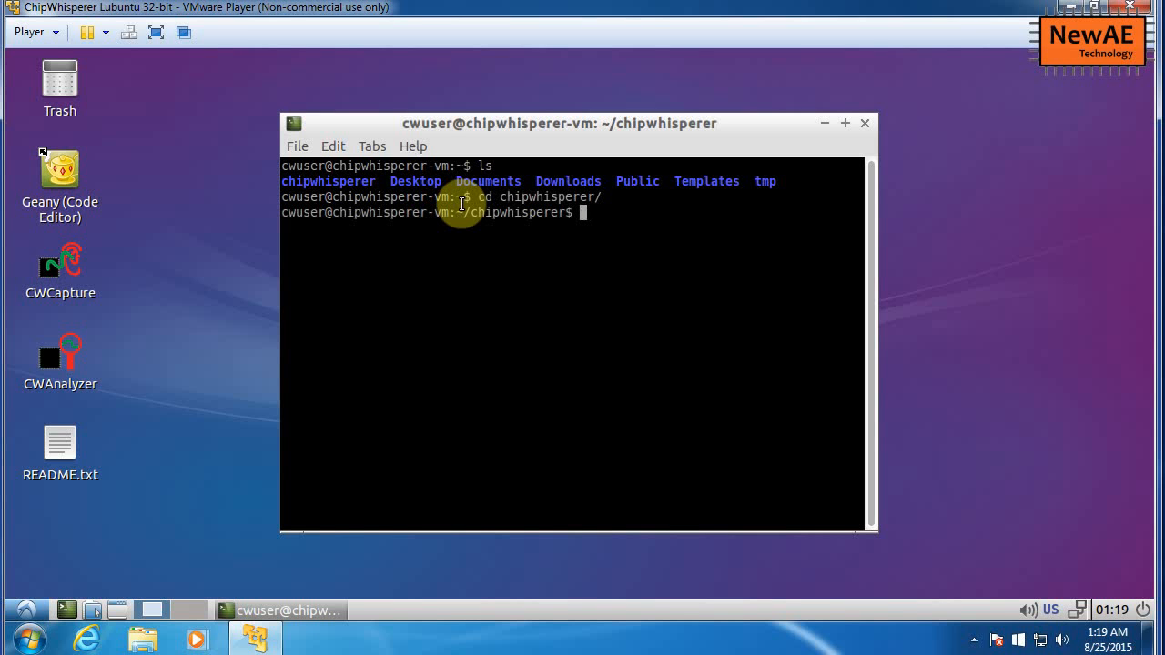
pyautogui.write('git pull')
pyautogui.press('Return')
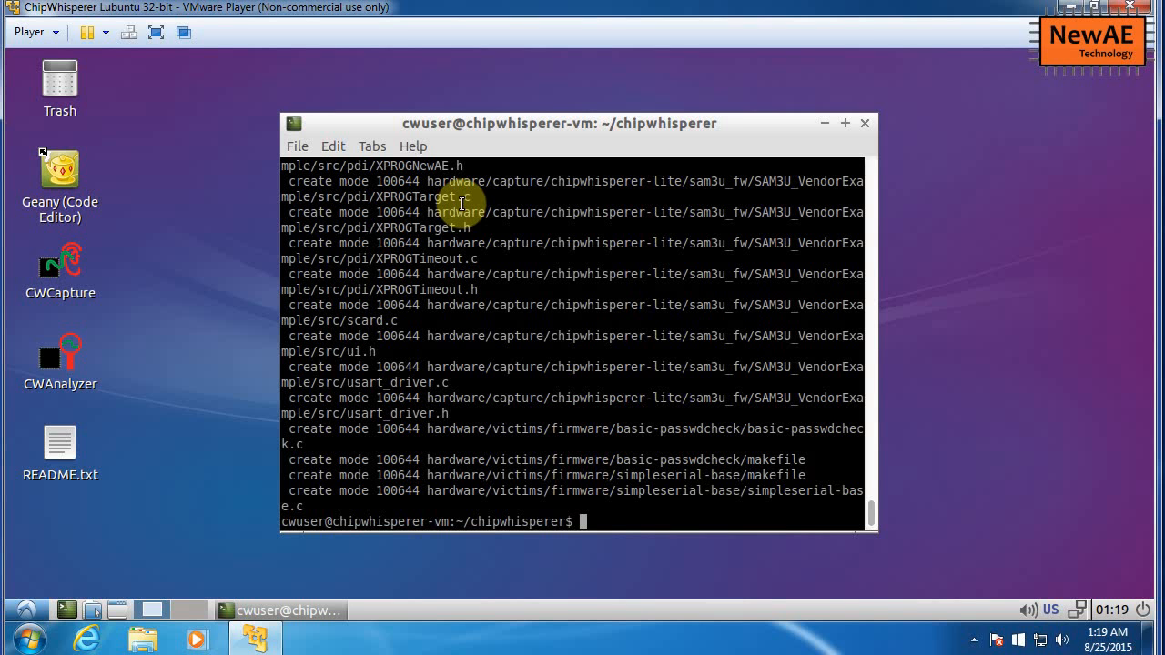
pyautogui.click(865, 123)
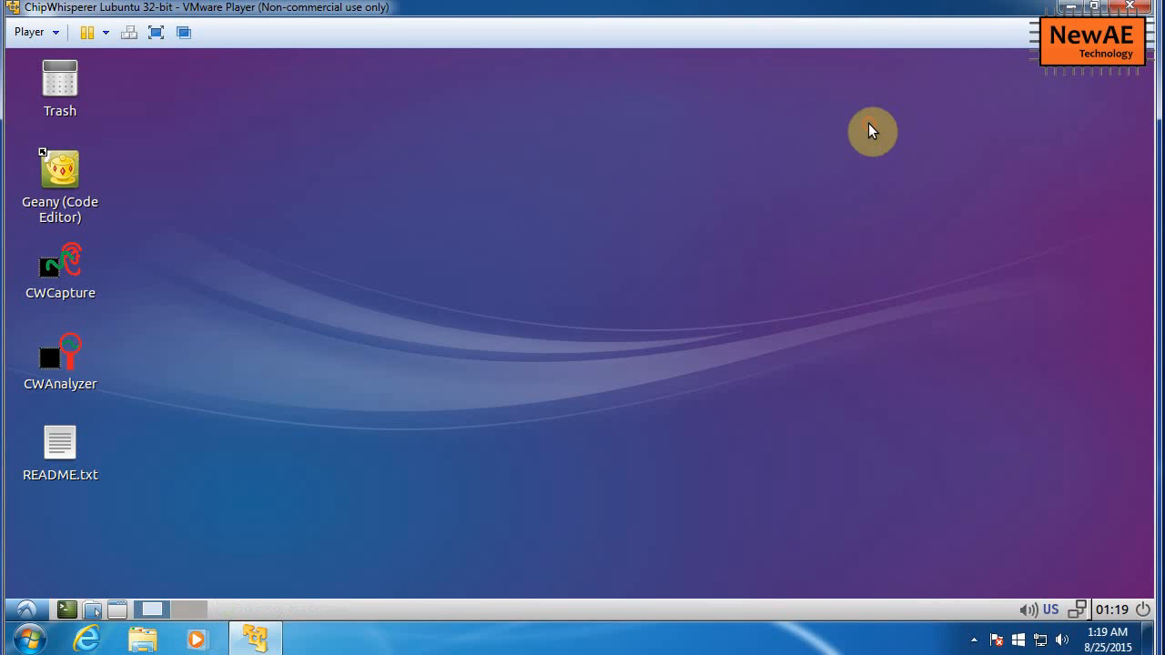
# Step: Launch CWCapture to check that it starts, and close it, answering the unsaved changes prompt
pyautogui.click(76, 264)
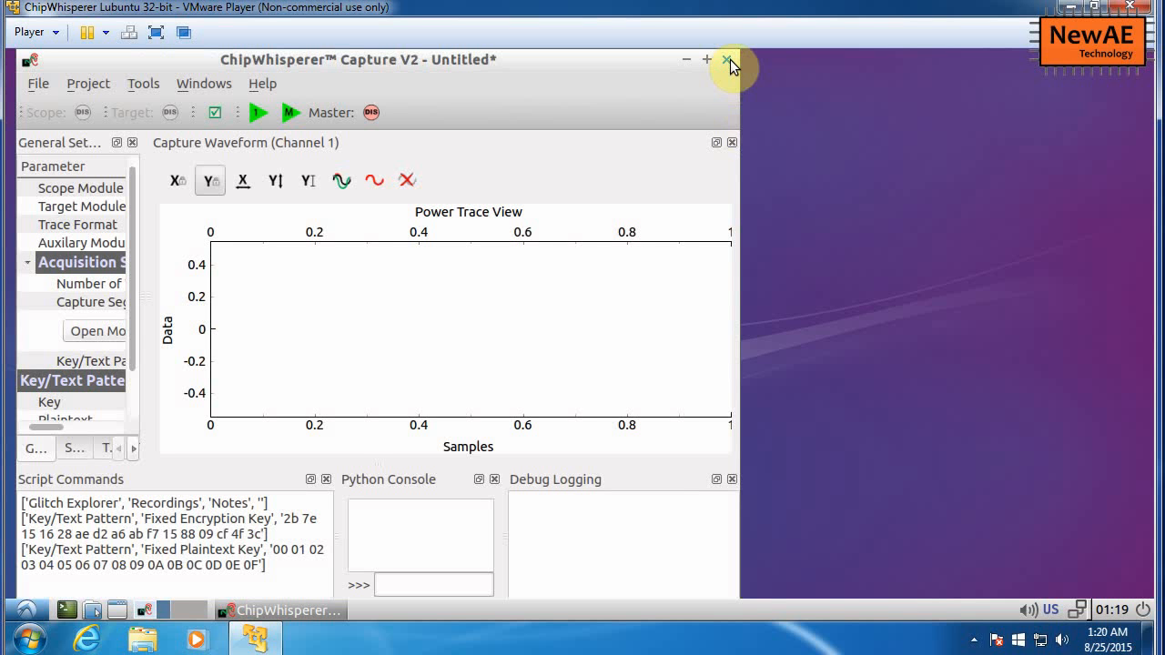
pyautogui.click(729, 60)
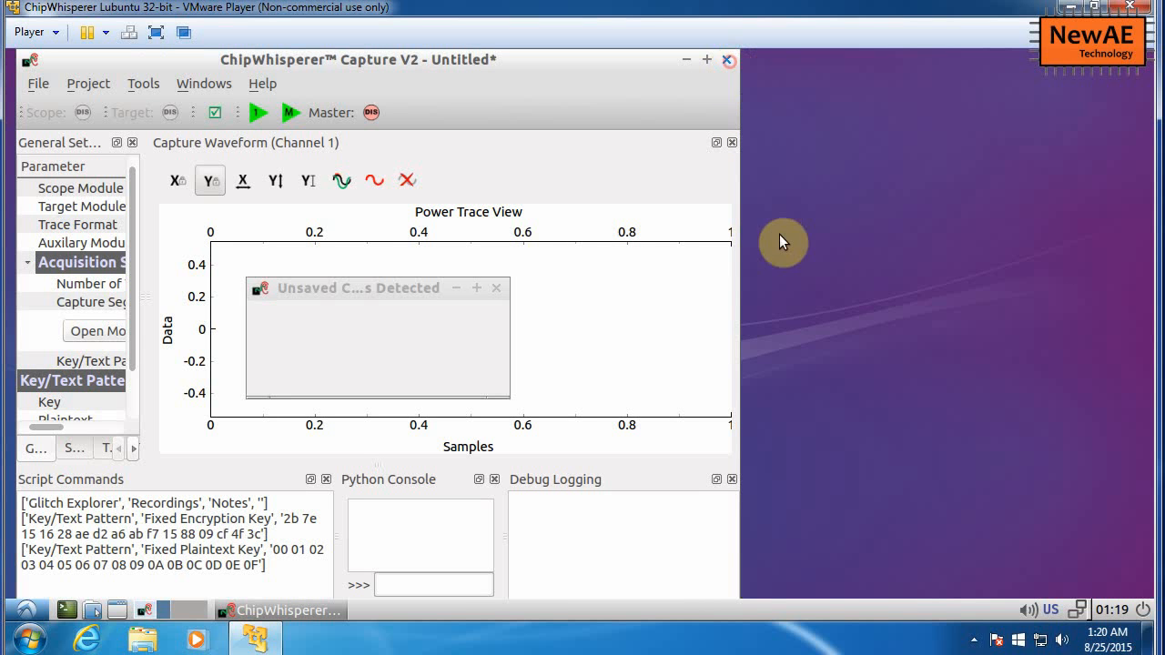
pyautogui.click(380, 349)
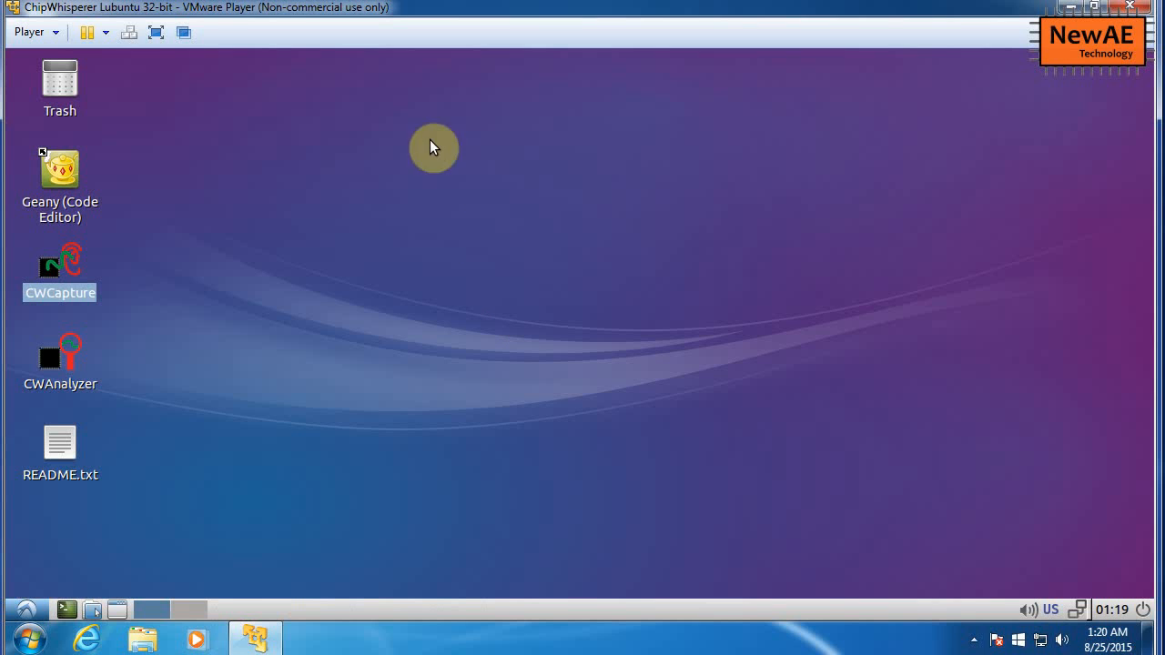
pyautogui.click(343, 80)
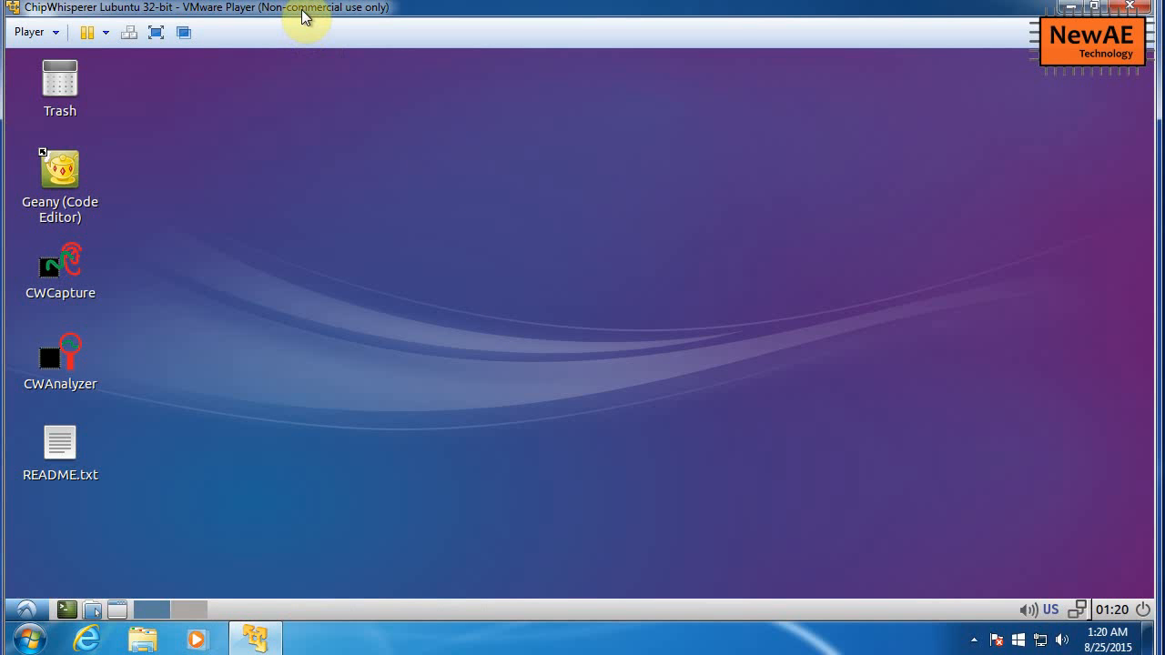
# Step: Examine the virtual machine's list of removable devices and dismiss the Removable Devices hint
pyautogui.click(52, 35)
pyautogui.moveTo(84, 105)
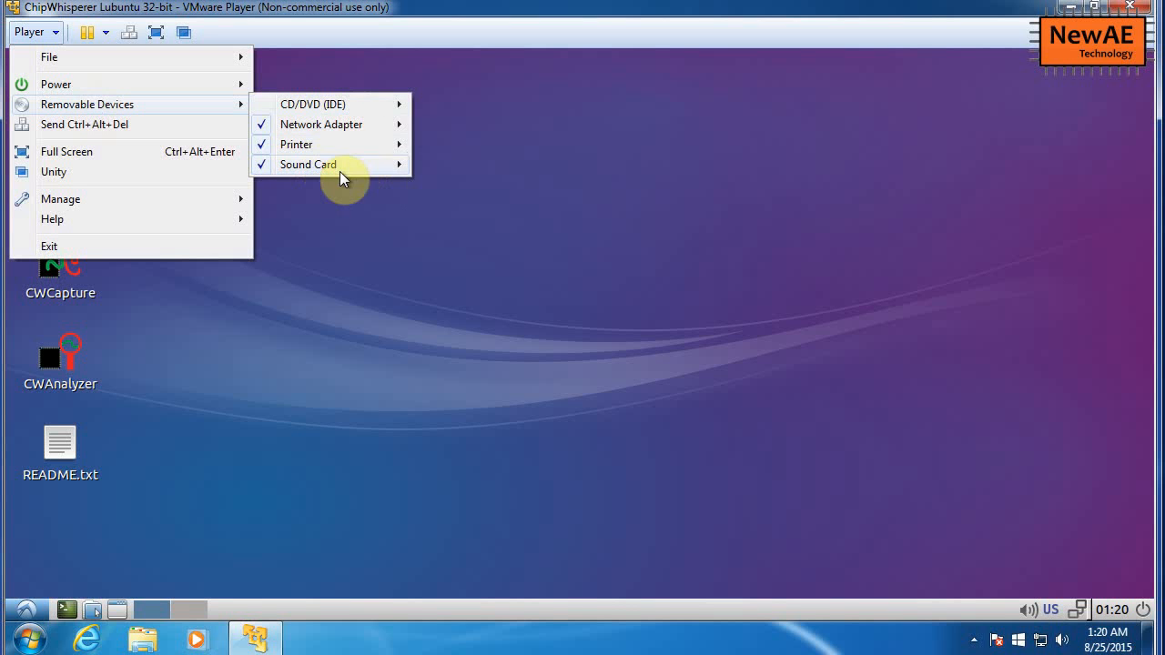
pyautogui.click(358, 228)
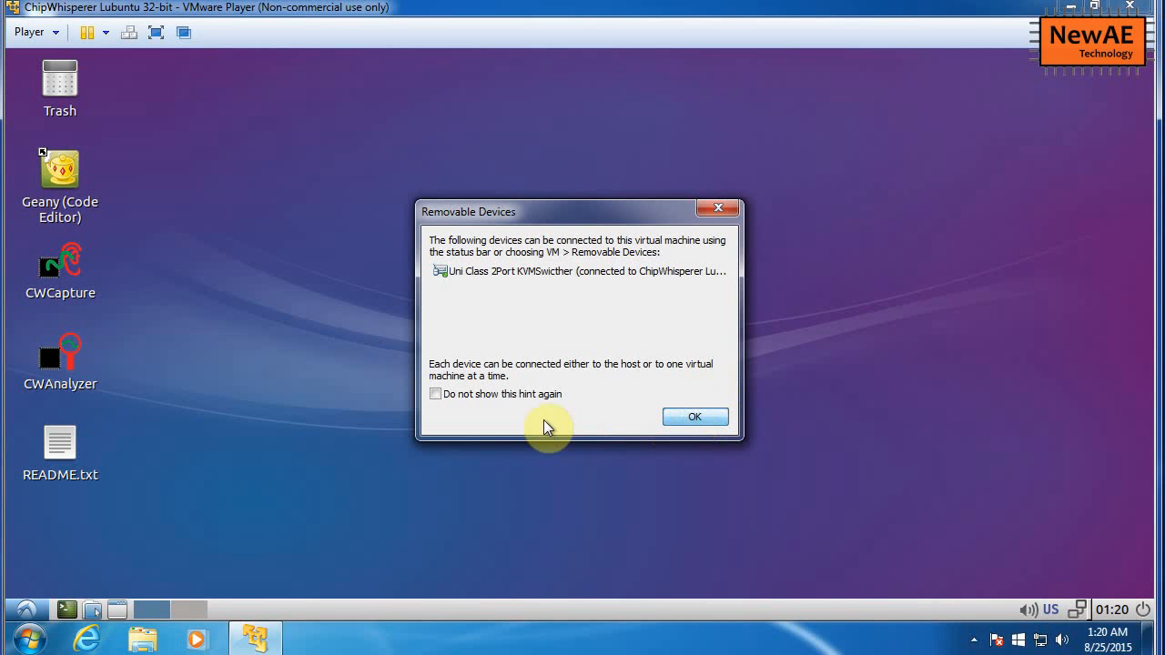
pyautogui.click(720, 421)
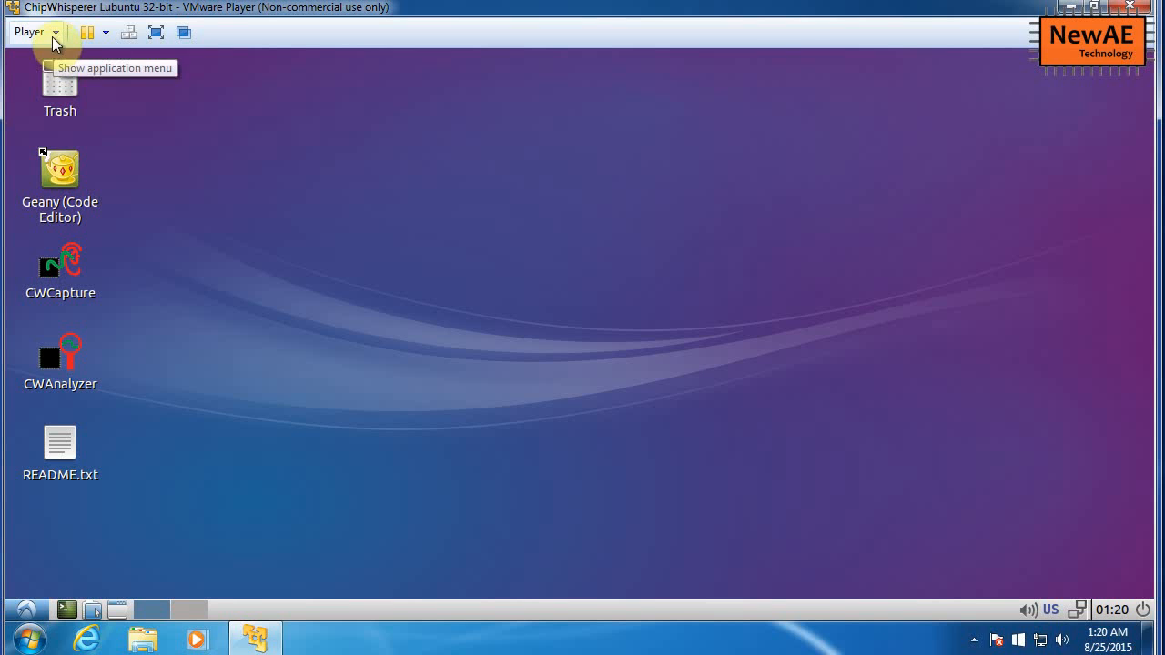
# Step: Connect the ChipWhisperer Lite USB device to the virtual machine, accepting the host disconnection with its message suppressed in future
pyautogui.click(53, 34)
pyautogui.moveTo(91, 104)
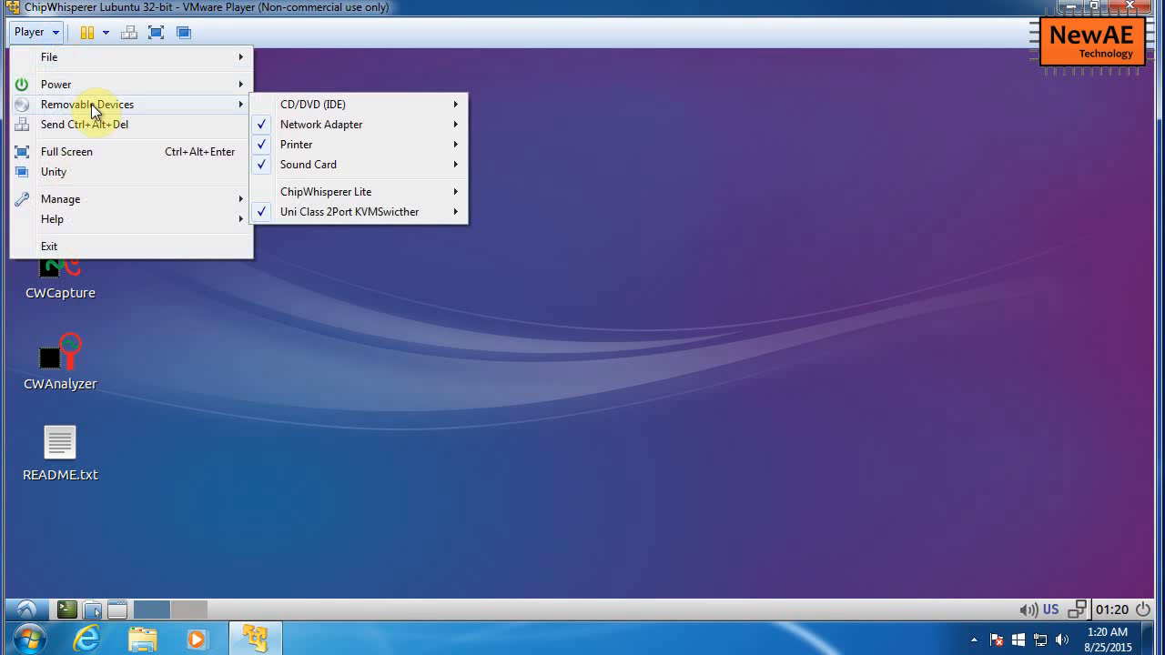
pyautogui.moveTo(364, 193)
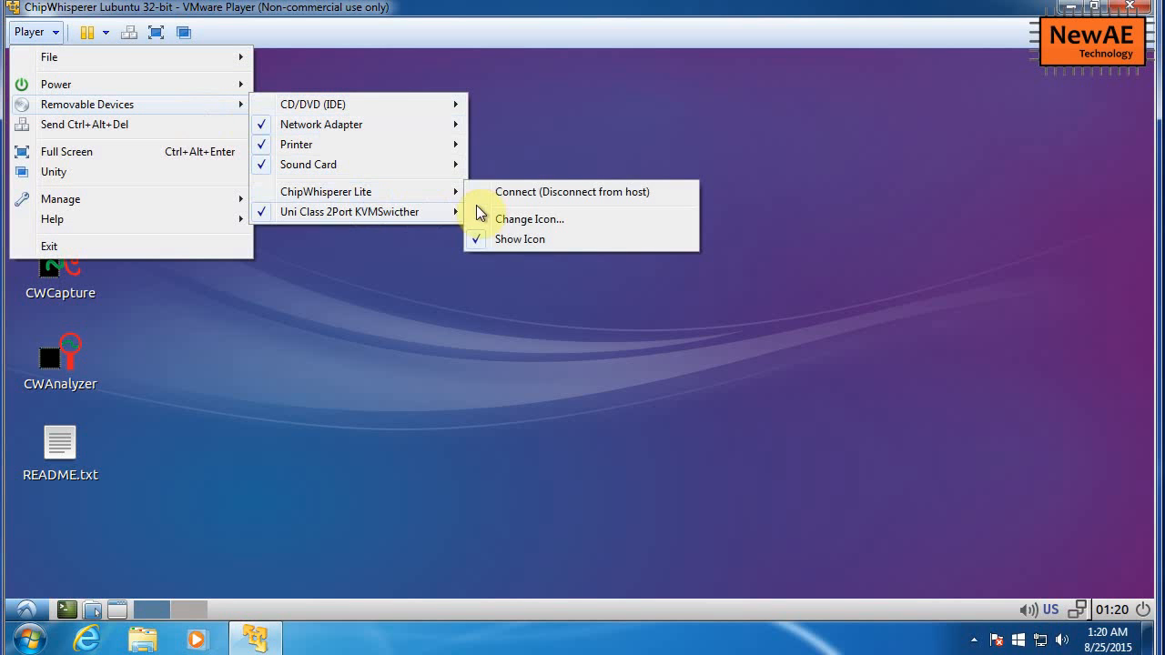
pyautogui.click(530, 192)
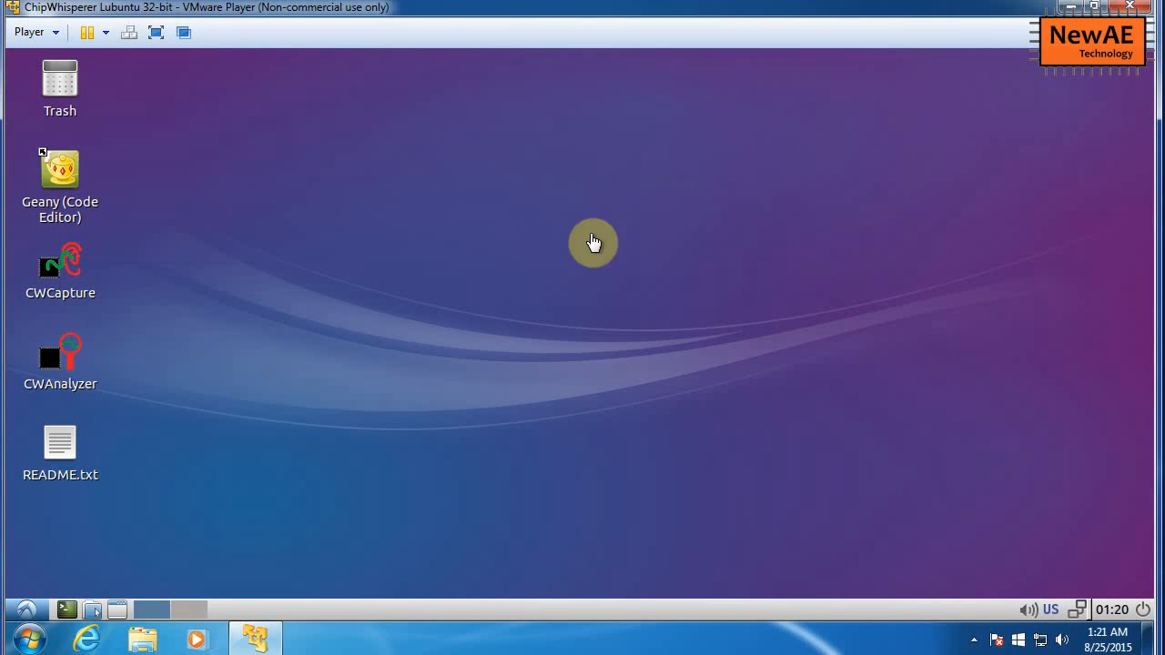
pyautogui.click(972, 641)
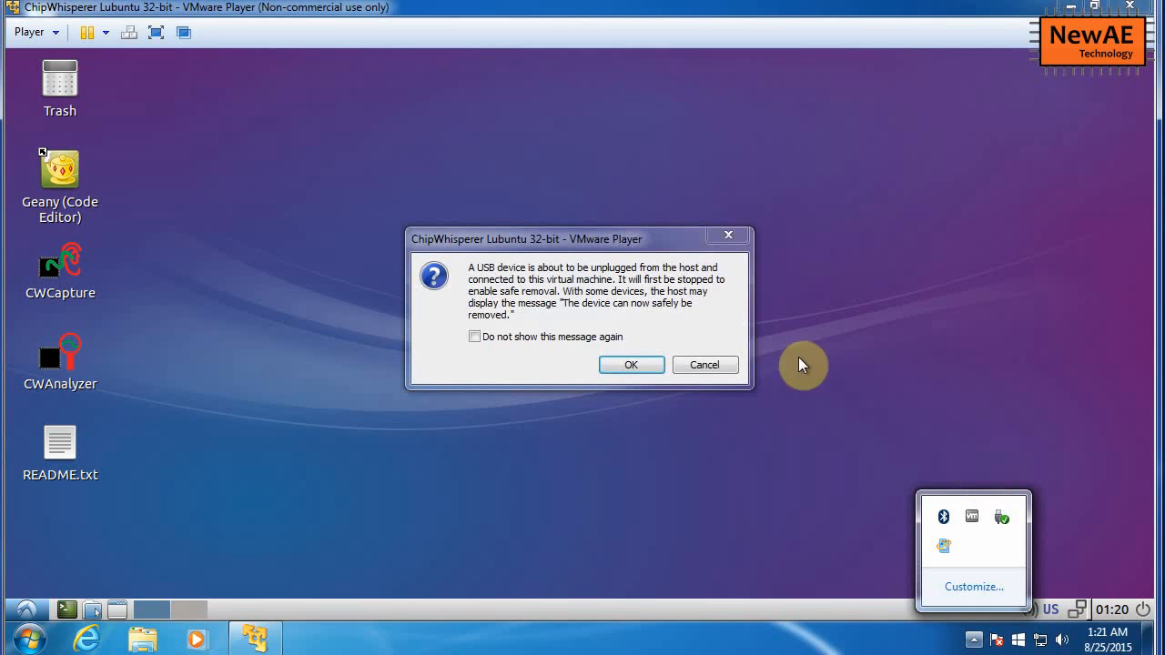
pyautogui.click(642, 288)
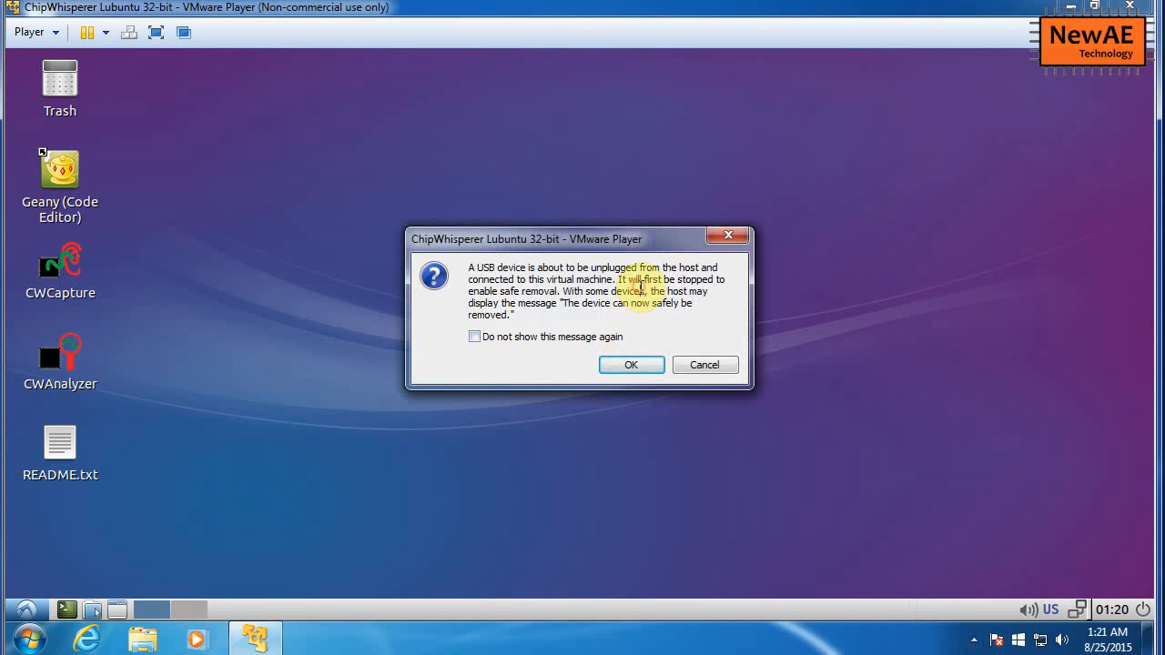
pyautogui.click(520, 339)
pyautogui.click(631, 364)
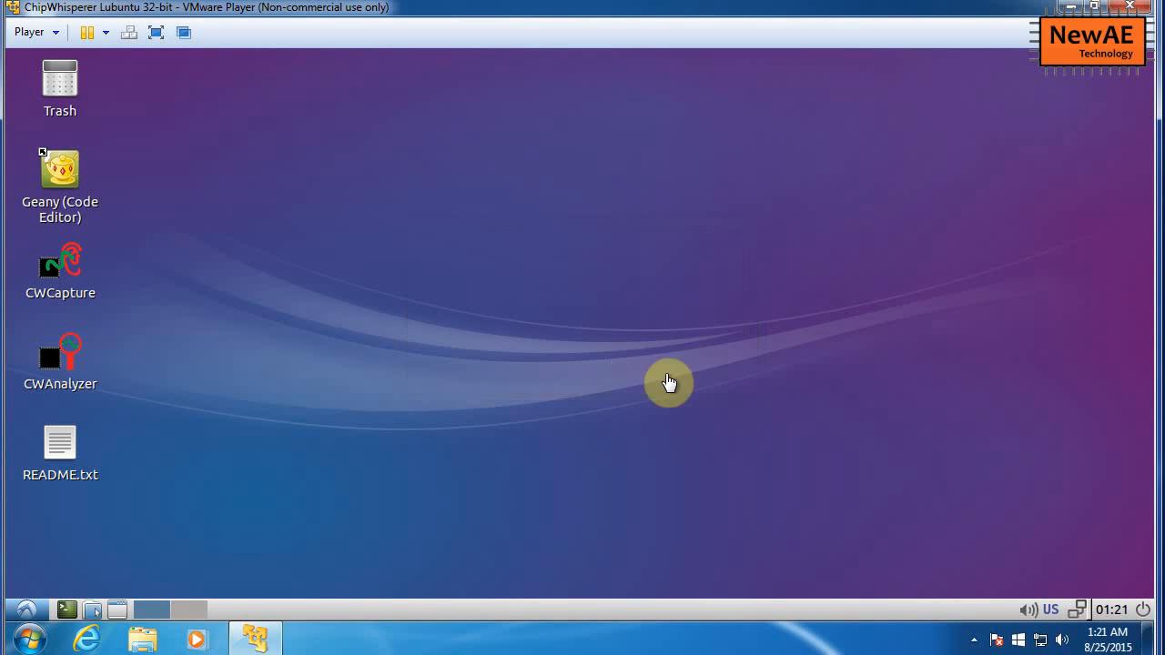
# Step: Check the host's hidden notification icons and the removable devices list for the ChipWhisperer Lite's connection
pyautogui.click(975, 641)
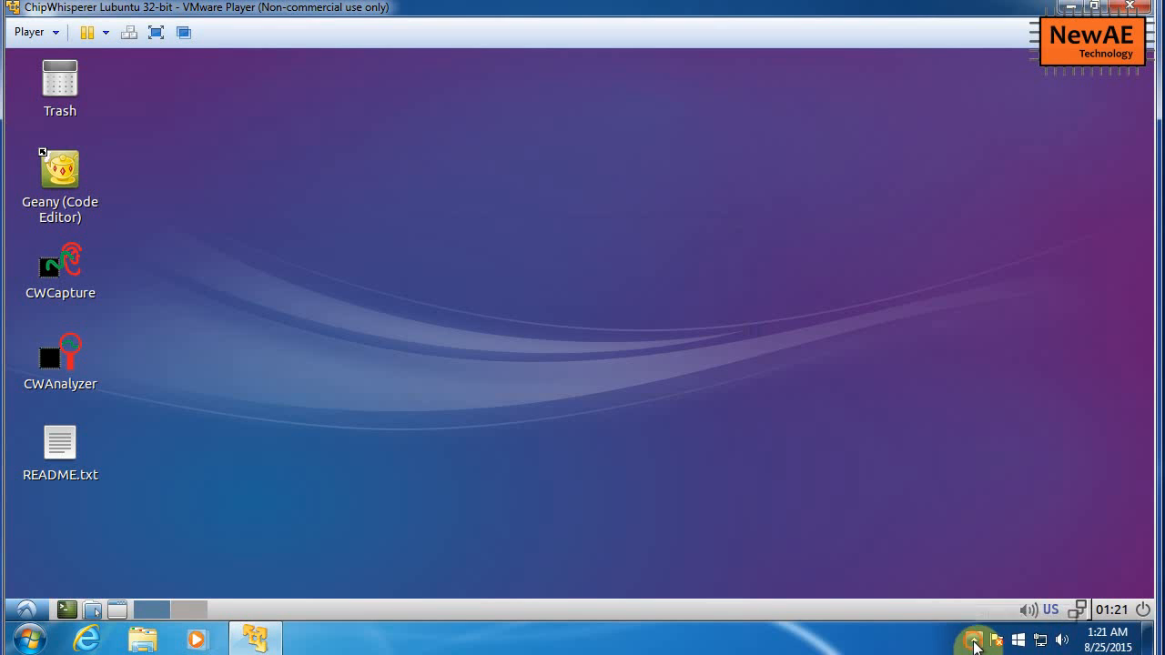
pyautogui.click(837, 505)
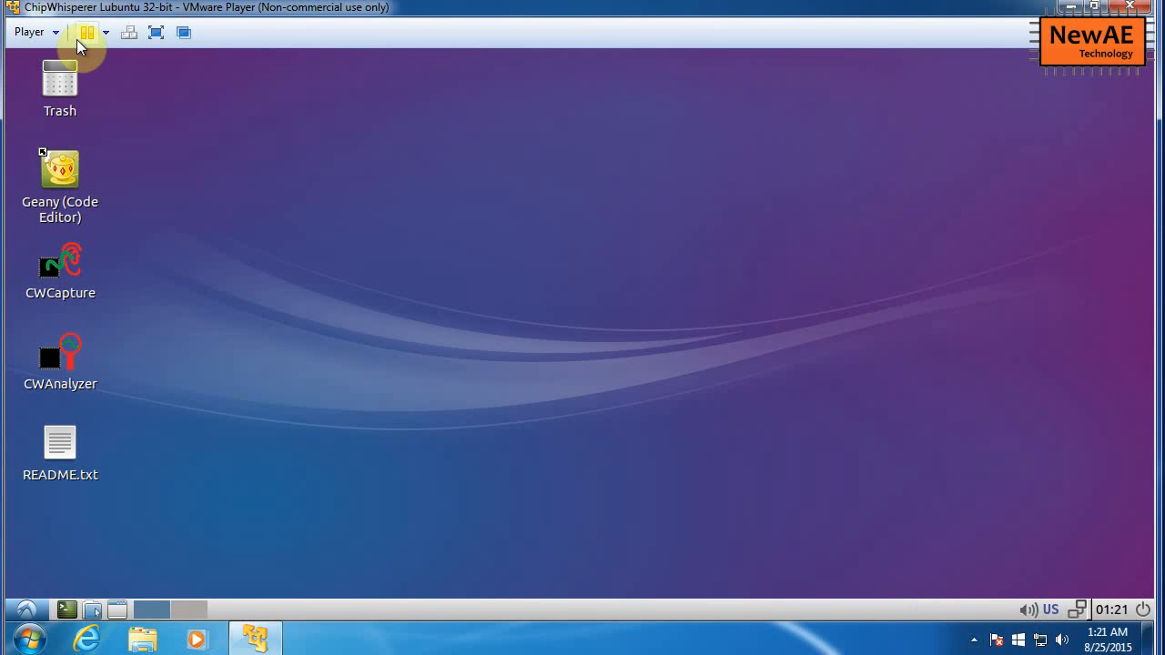
pyautogui.click(49, 36)
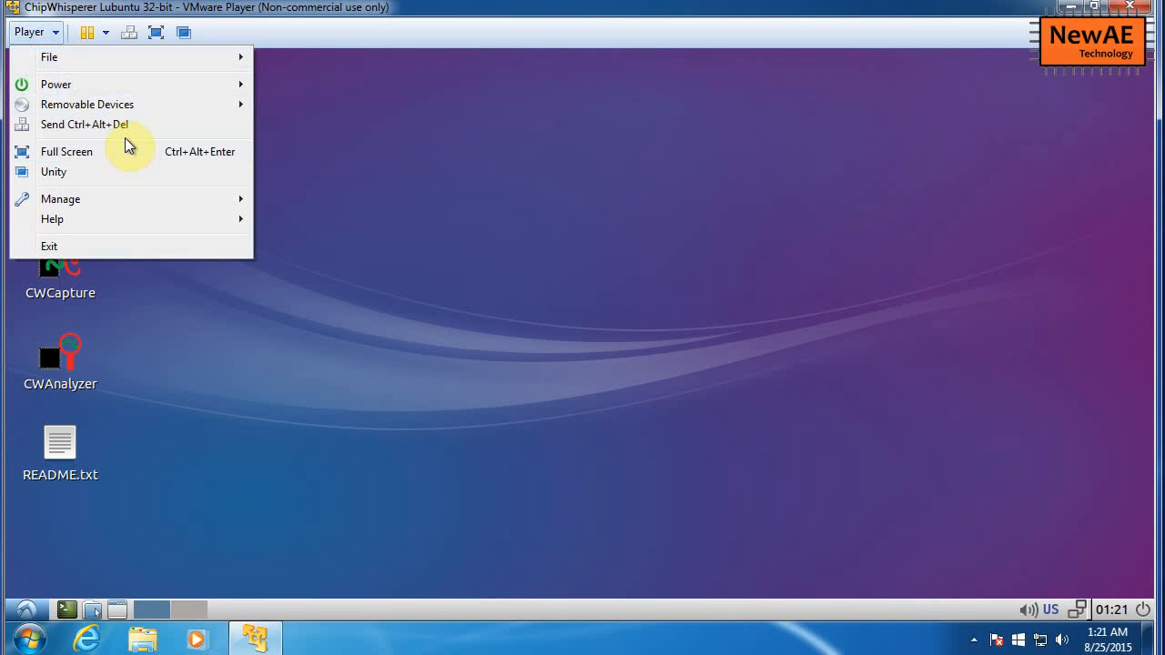
pyautogui.moveTo(147, 103)
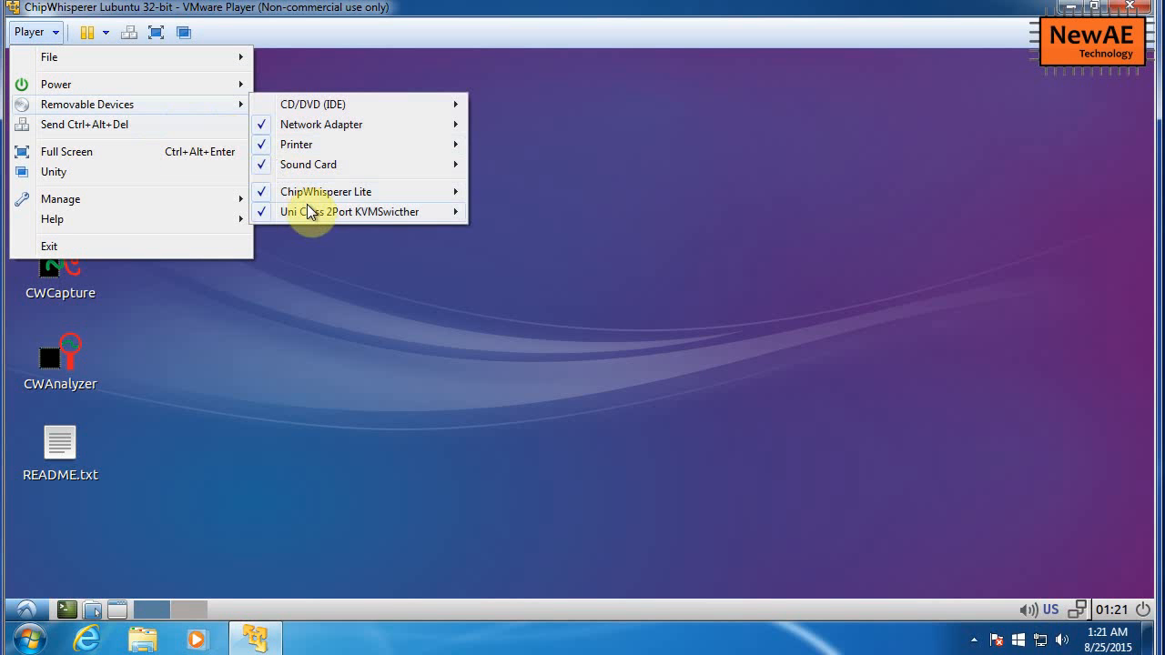
pyautogui.moveTo(307, 209)
pyautogui.click(274, 287)
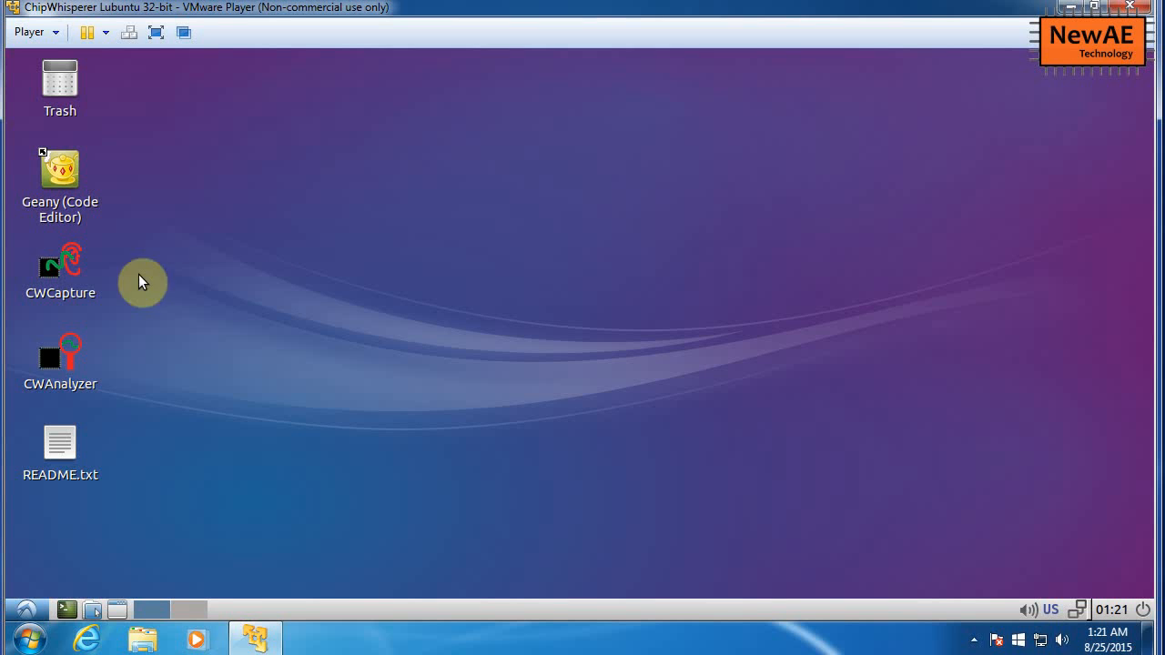
# Step: Launch CWCapture and run the example script "ChipWhisperer-Lite: AES SimpleSerial on XMEGA"
pyautogui.doubleClick(63, 262)
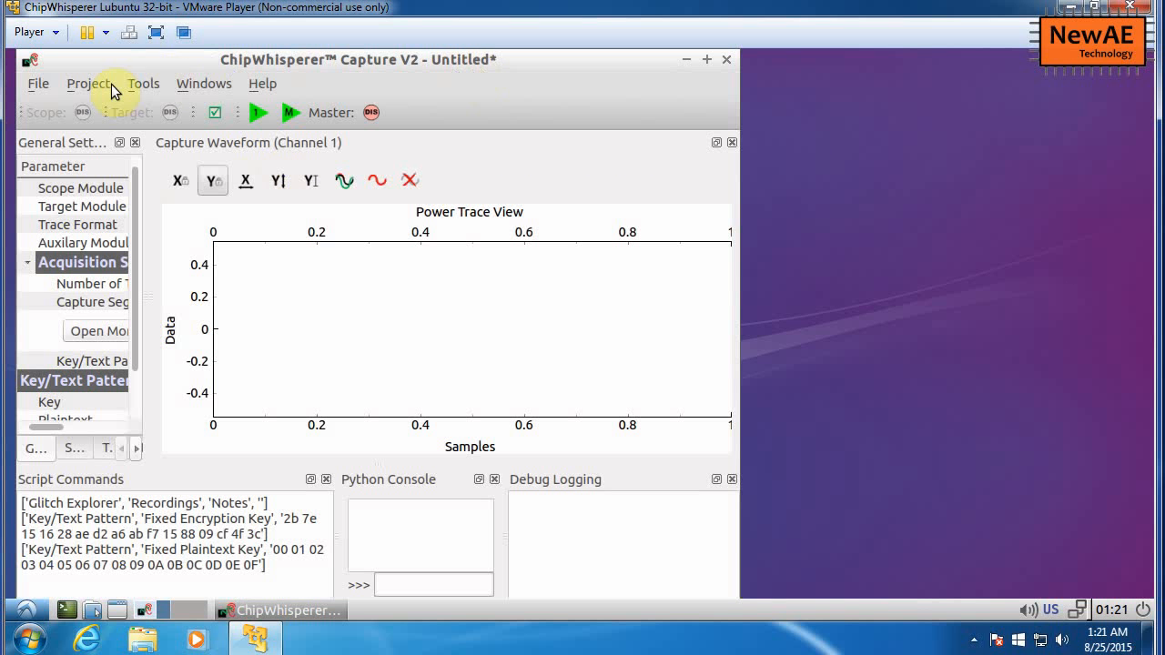
pyautogui.click(105, 83)
pyautogui.moveTo(100, 155)
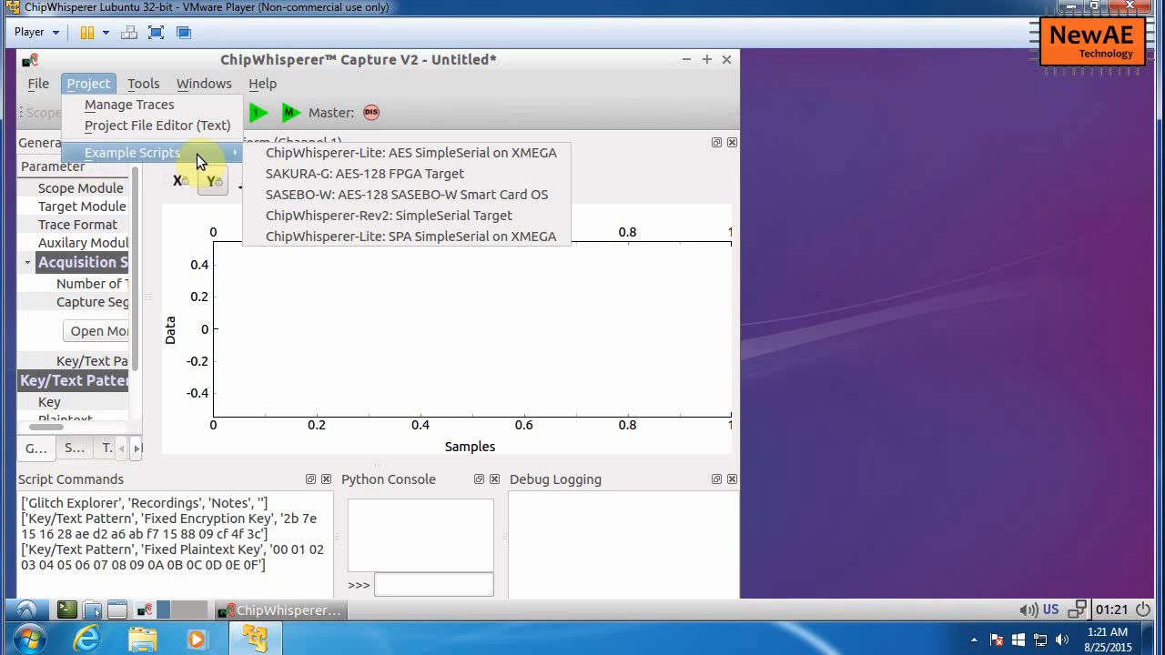
pyautogui.click(301, 154)
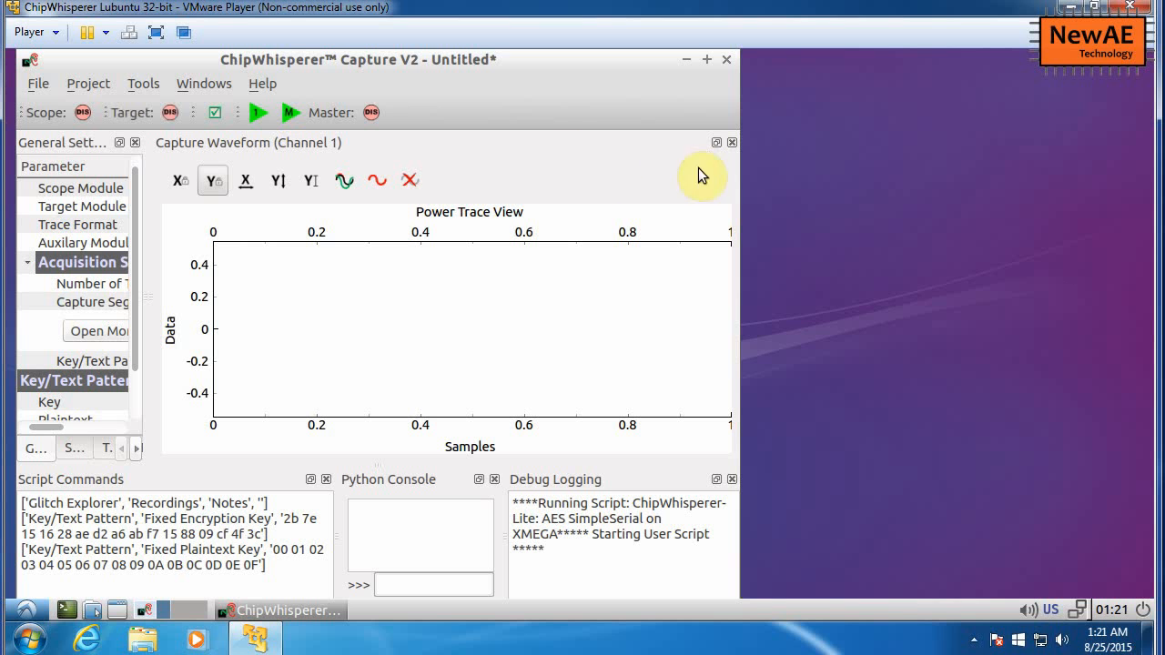
# Step: Widen the ChipWhisperer Capture window, then enlarge its General Settings and Capture Waveform areas to fill the extra width
pyautogui.moveTo(738, 175); pyautogui.dragTo(981, 208)
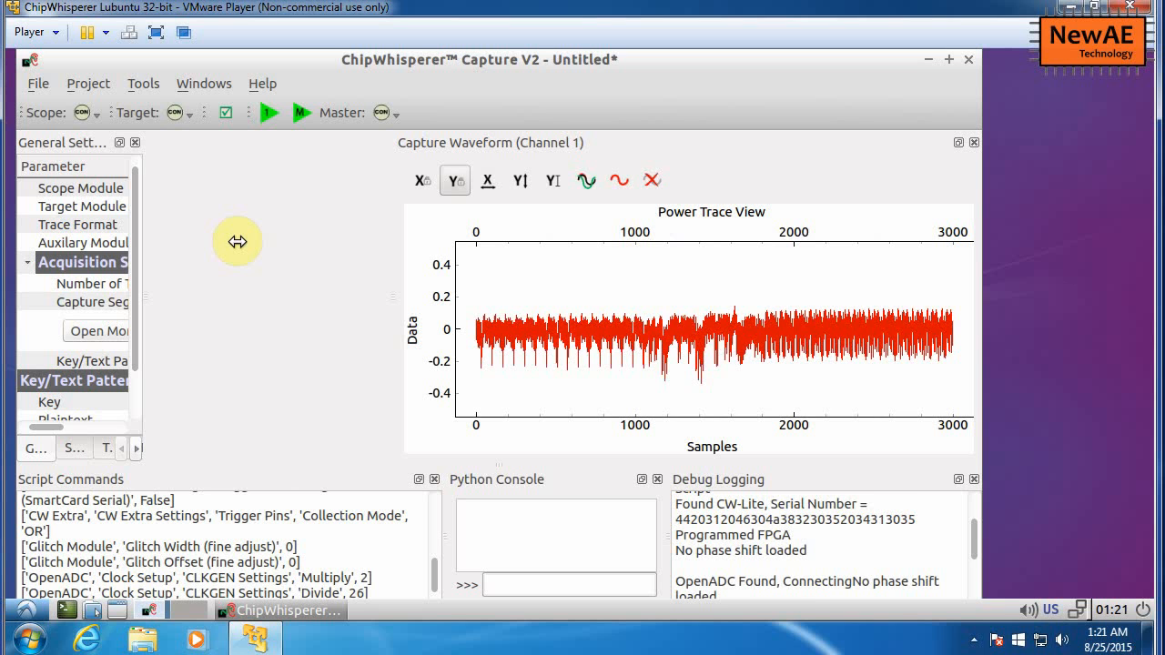
pyautogui.moveTo(237, 242); pyautogui.dragTo(270, 249)
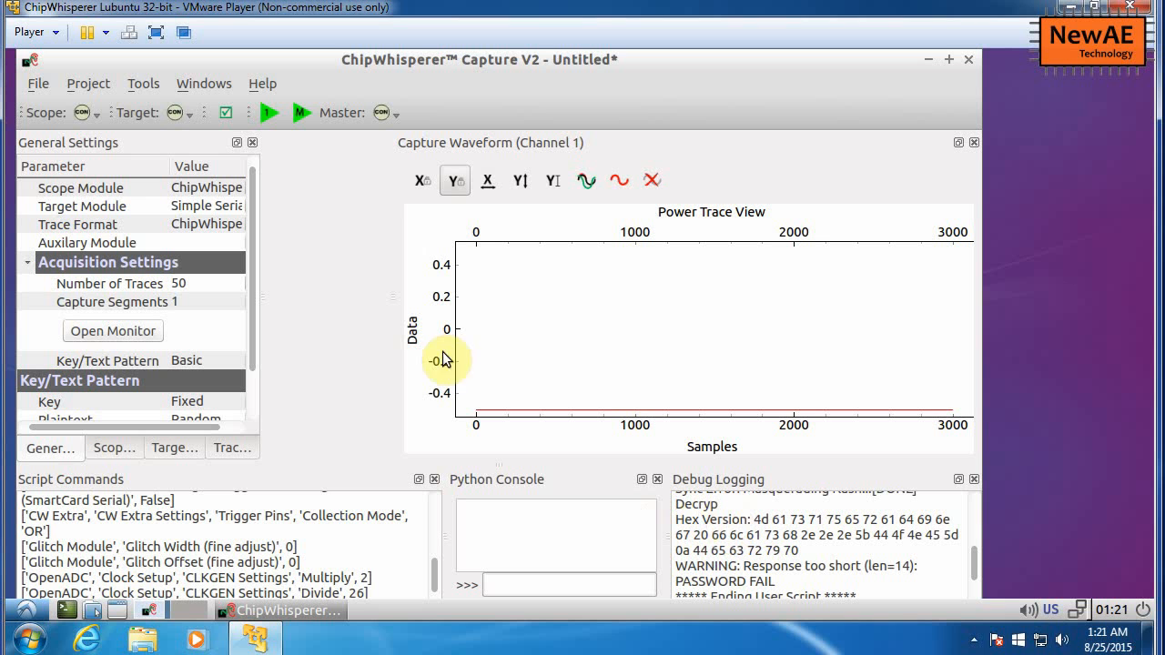
pyautogui.moveTo(393, 229); pyautogui.dragTo(263, 216)
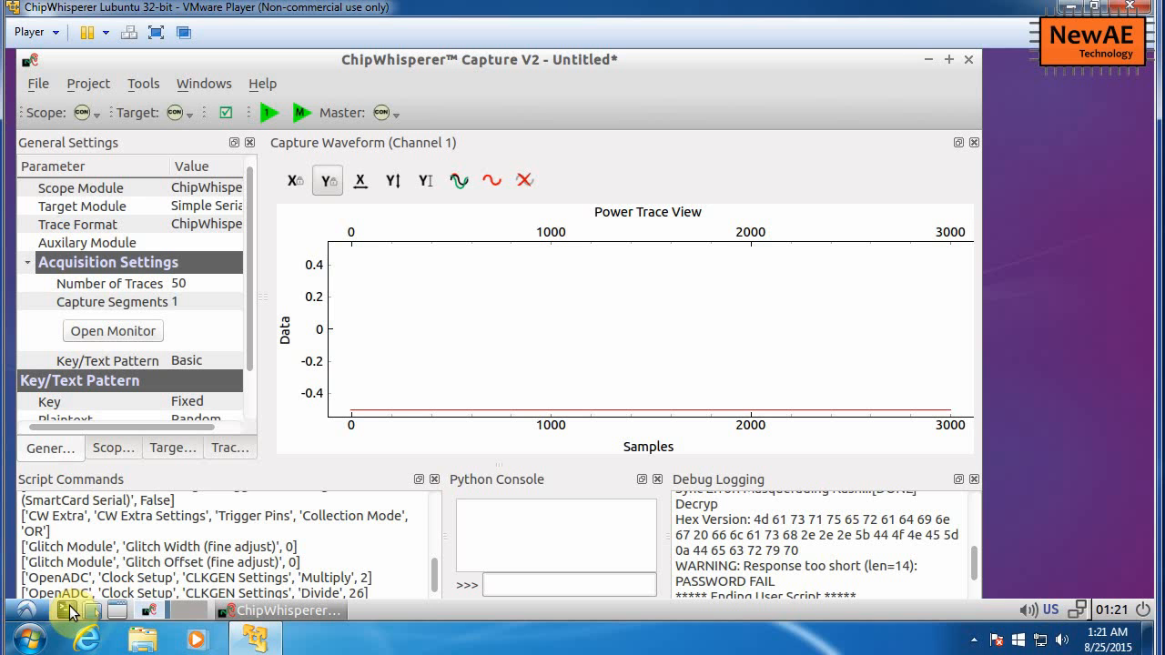
# Step: Open a new terminal alongside the capture program, list the home folder, and change into the chipwhisperer directory
pyautogui.click(70, 606)
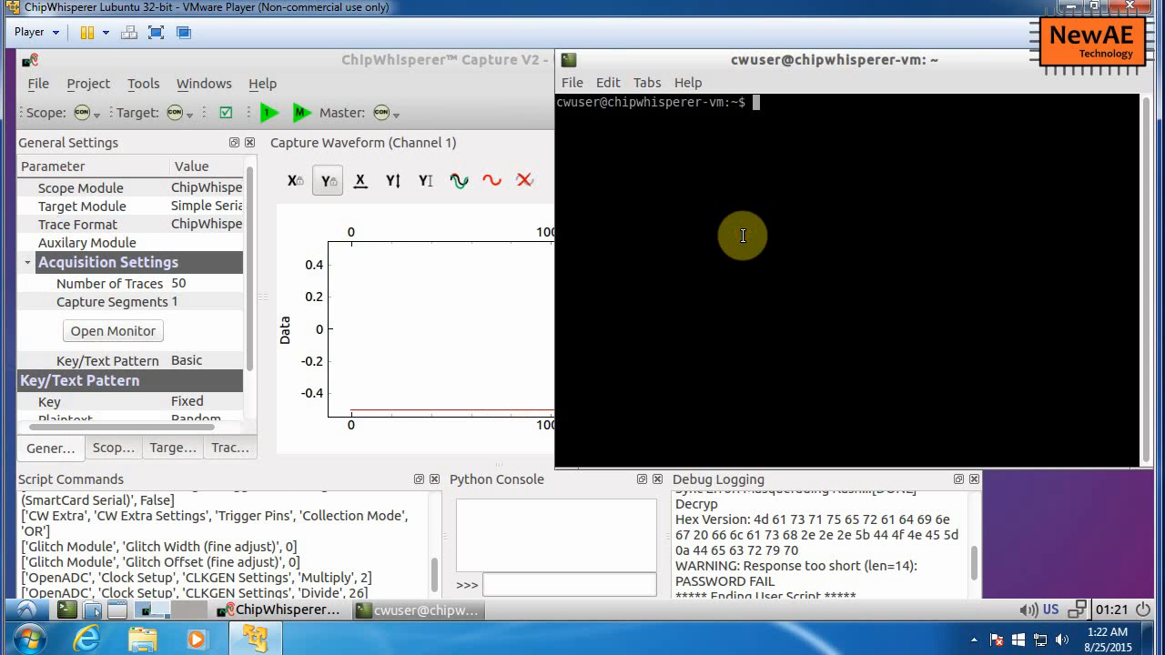
pyautogui.write('ls')
pyautogui.press('Return')
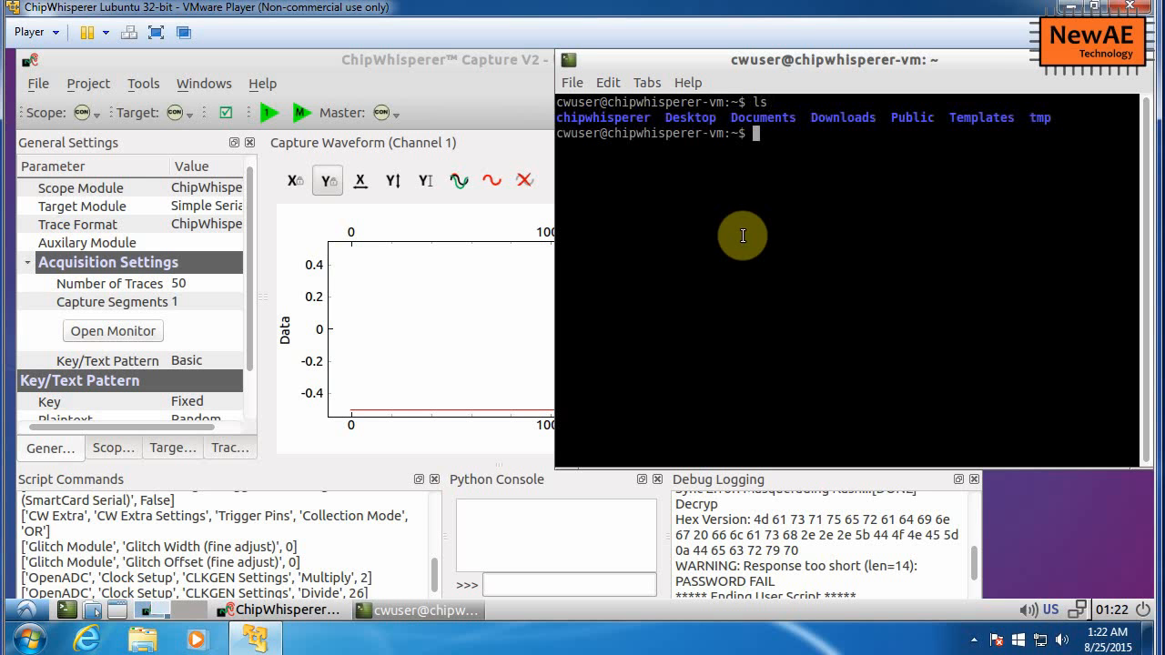
pyautogui.write('cd chi')
pyautogui.press('Tab')
pyautogui.press('Return')
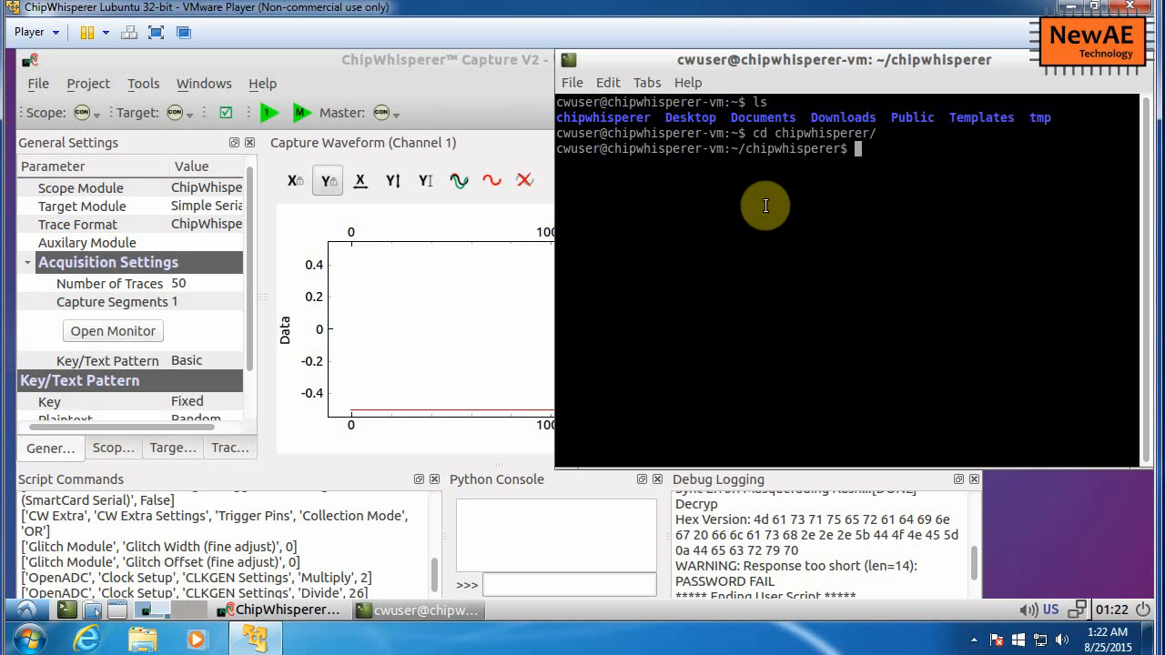
# Step: List the contents of the chipwhisperer folder
pyautogui.write('ls')
pyautogui.press('Return')
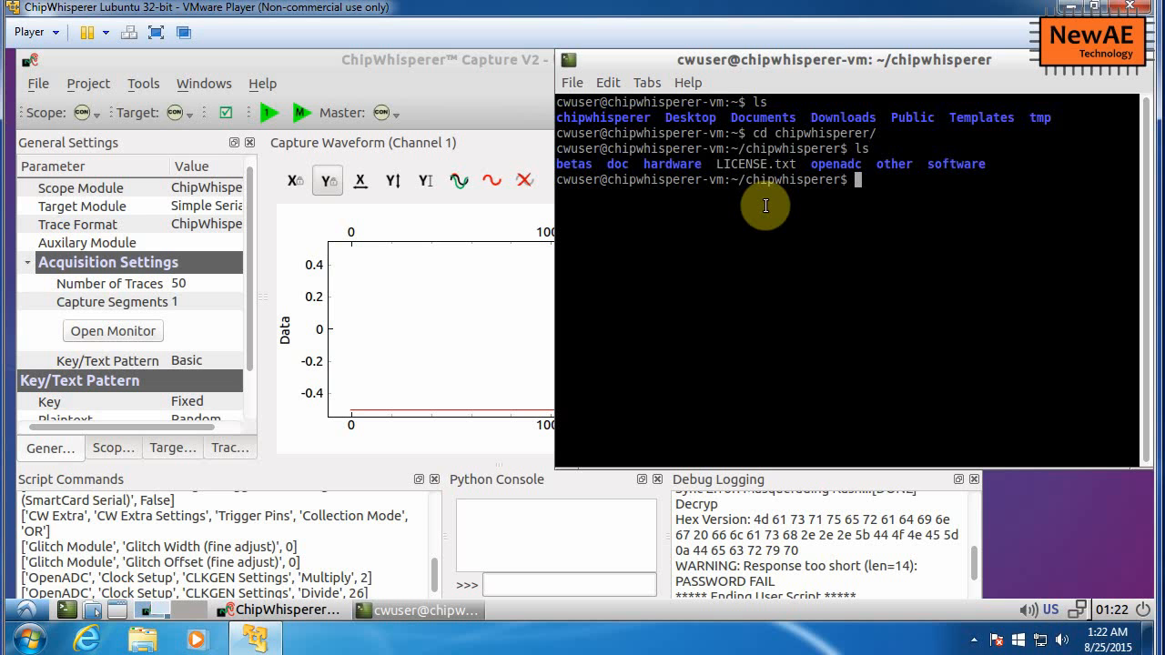
pyautogui.write('cd so')
pyautogui.press('Tab')
pyautogui.press('Return')
pyautogui.write('cd ..')
pyautogui.press('Return')
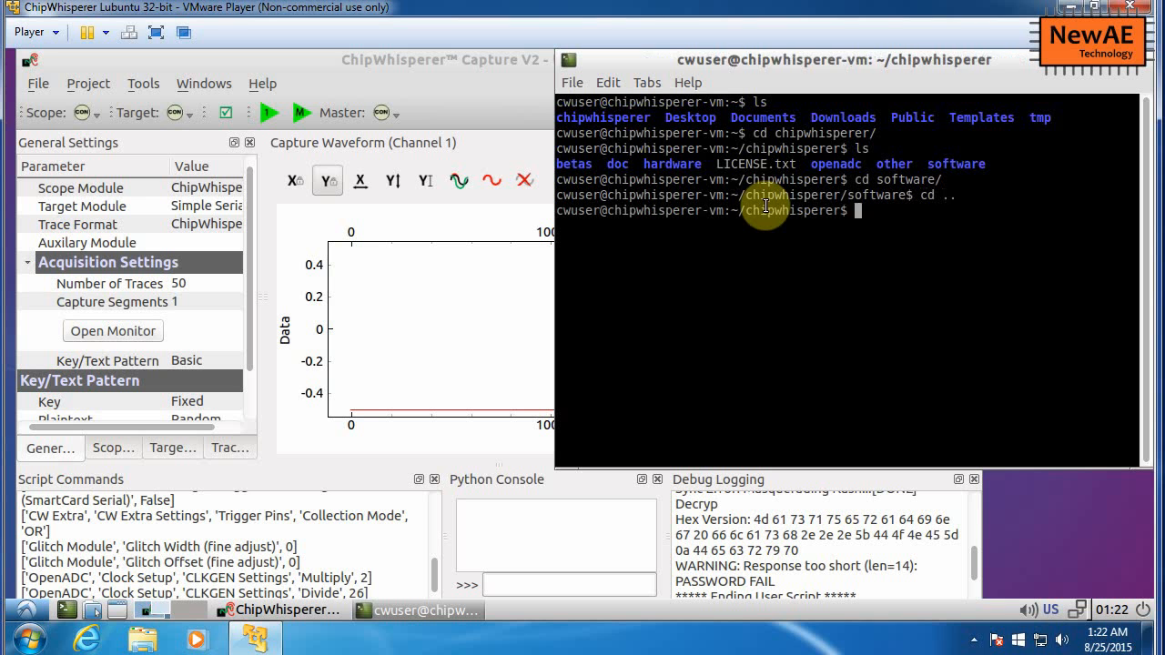
# Step: Change into the hardware folder and list its contents
pyautogui.write('cd h')
pyautogui.press('Tab')
pyautogui.press('Return')
pyautogui.write('ls')
pyautogui.press('Return')
# Step: Change into the victims folder inside hardware and list its contents
pyautogui.write('cd')
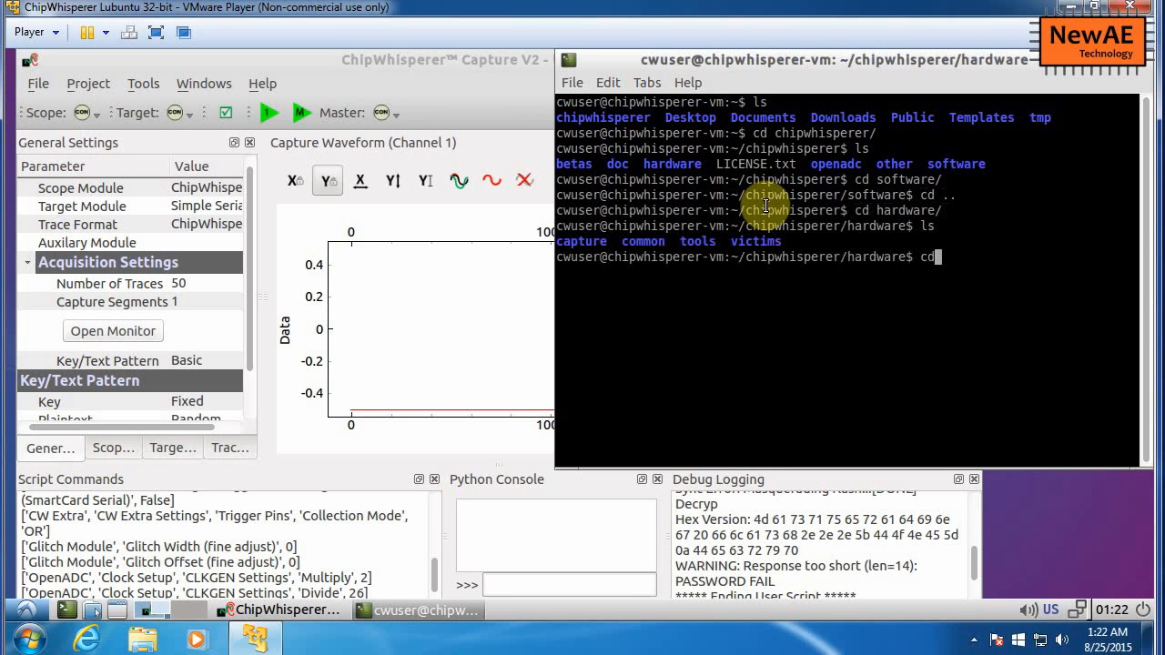
pyautogui.write(' vi')
pyautogui.press('Tab')
pyautogui.press('Return')
pyautogui.write('ls')
pyautogui.press('Return')
# Step: Change into the firmware folder inside victims and list its contents
pyautogui.write('cd ')
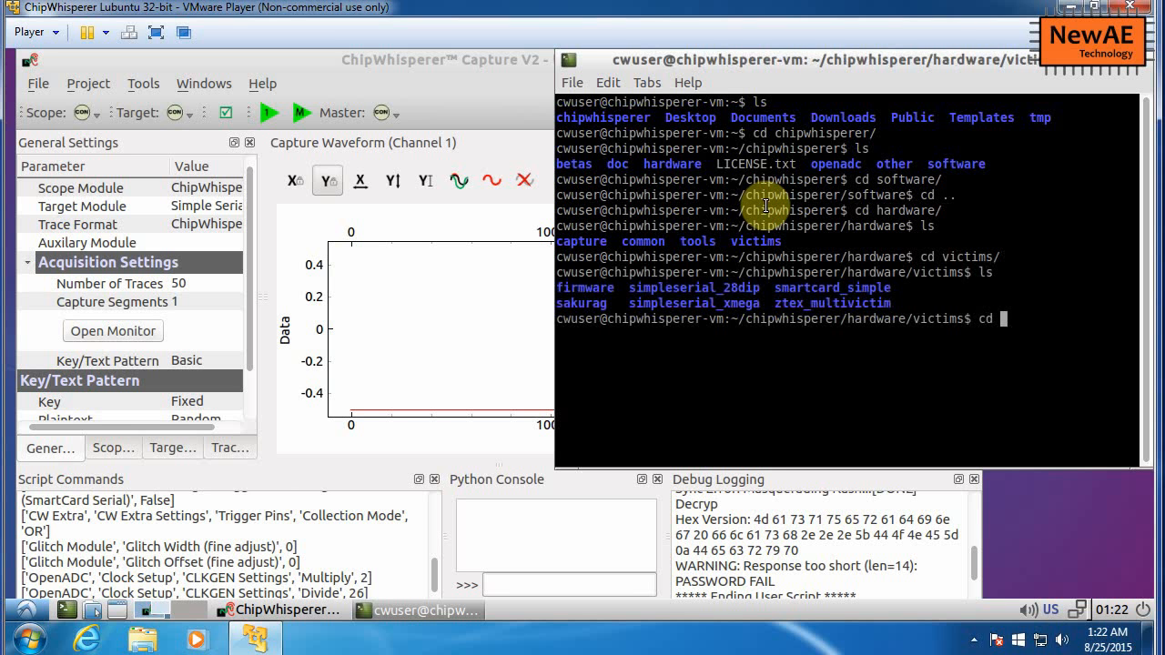
pyautogui.write('f')
pyautogui.press('Tab')
pyautogui.press('Return')
pyautogui.write('ls')
pyautogui.press('Return')
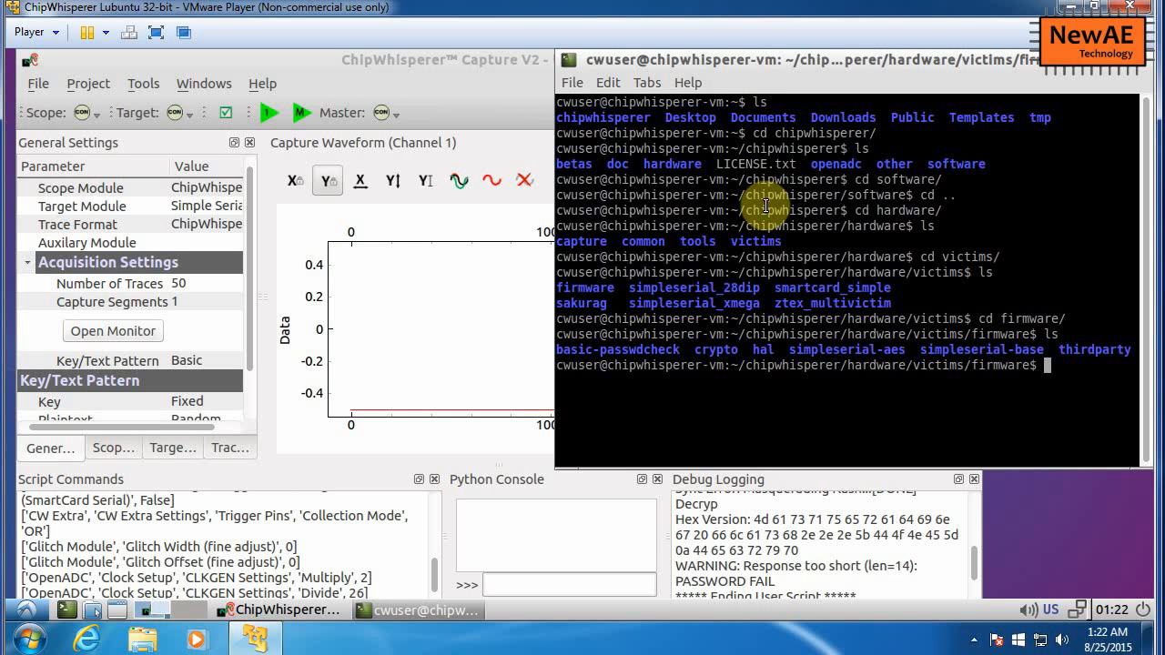
# Step: Change into the simpleserial-aes folder inside firmware and list its files
pyautogui.write('cd si')
pyautogui.press('Tab')
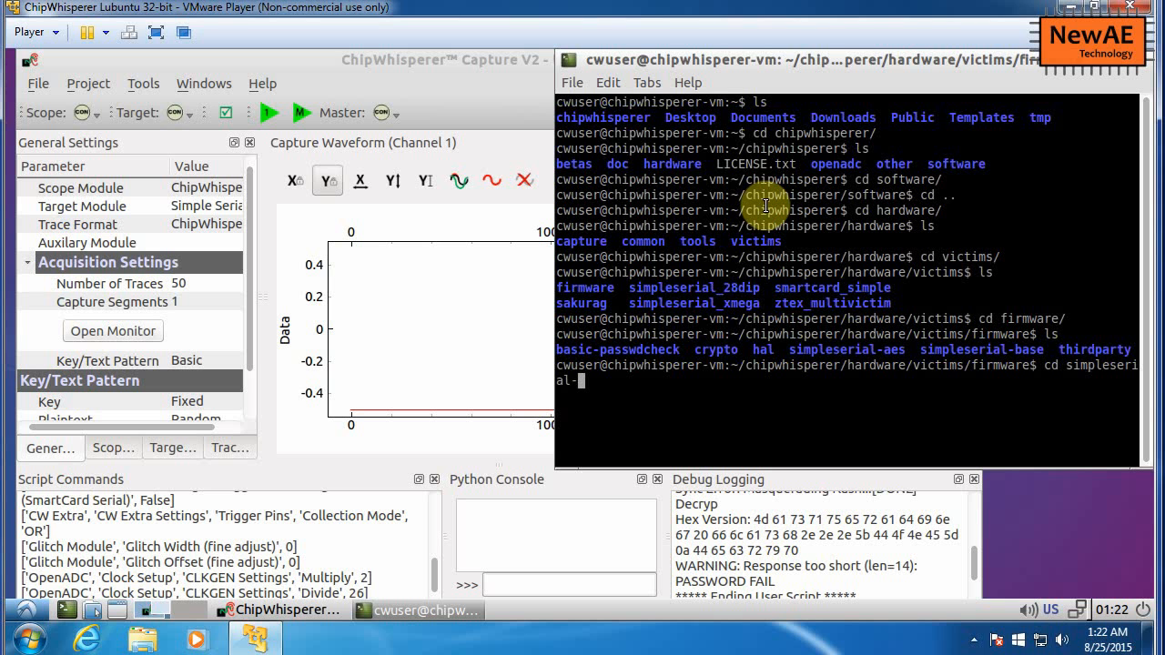
pyautogui.write('ae')
pyautogui.press('Tab')
pyautogui.press('Return')
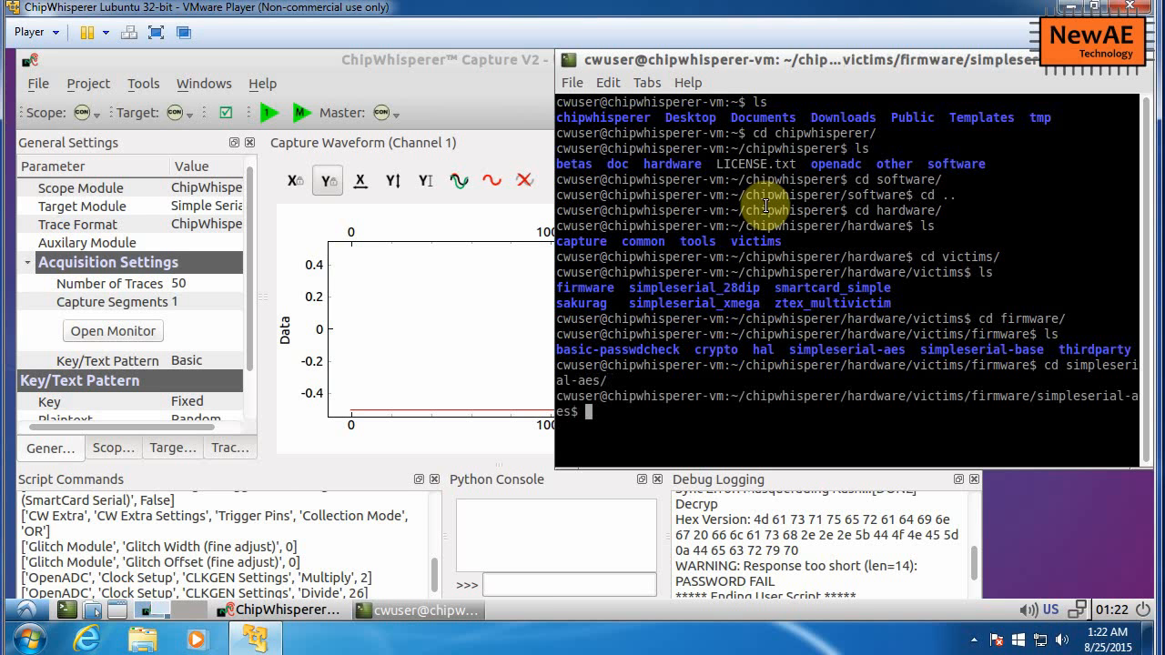
pyautogui.write('ls')
pyautogui.press('Return')
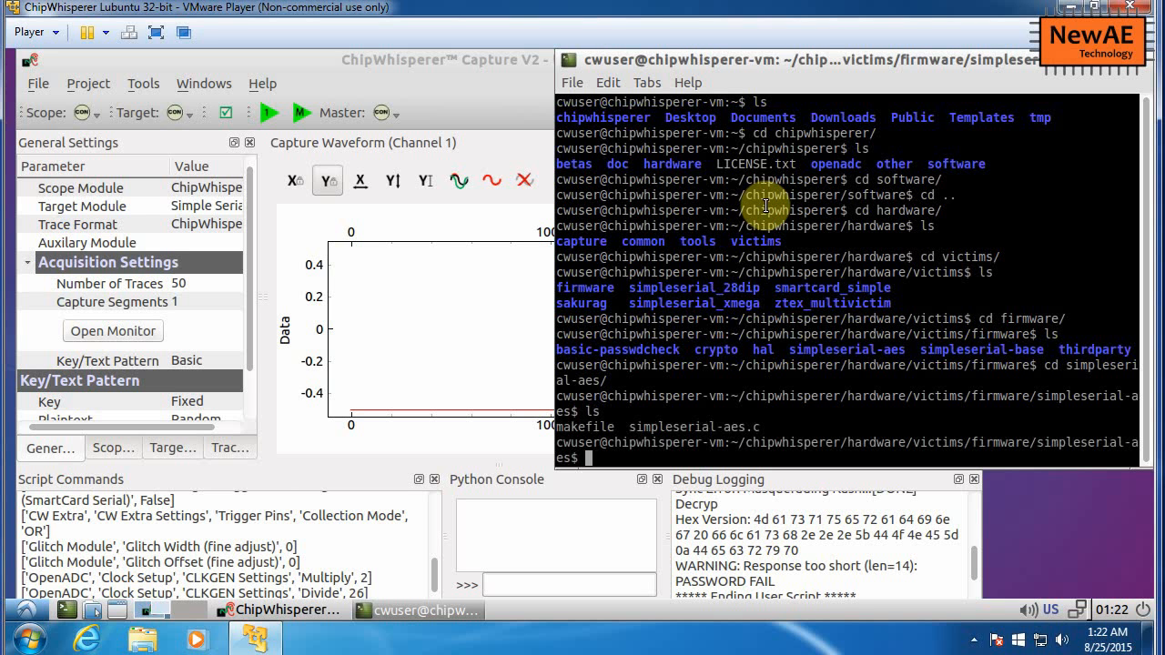
# Step: Build the simpleserial-aes firmware with make and check which platform it was built for
pyautogui.write('make')
pyautogui.press('Return')
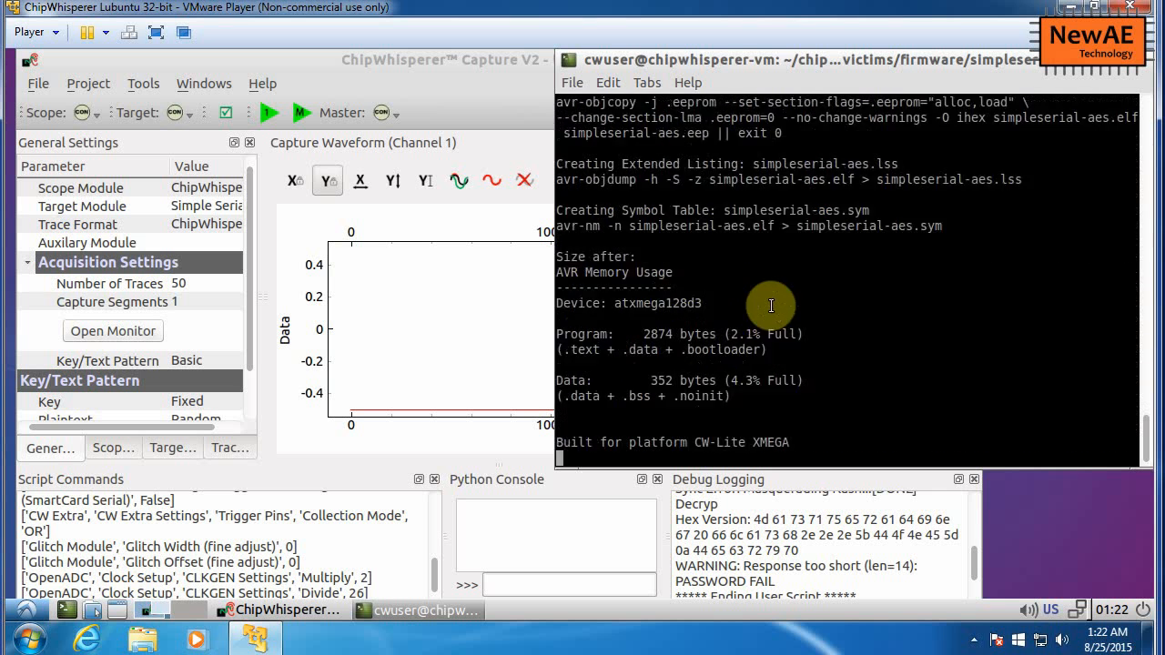
pyautogui.moveTo(780, 383); pyautogui.dragTo(571, 379)
pyautogui.click(567, 377)
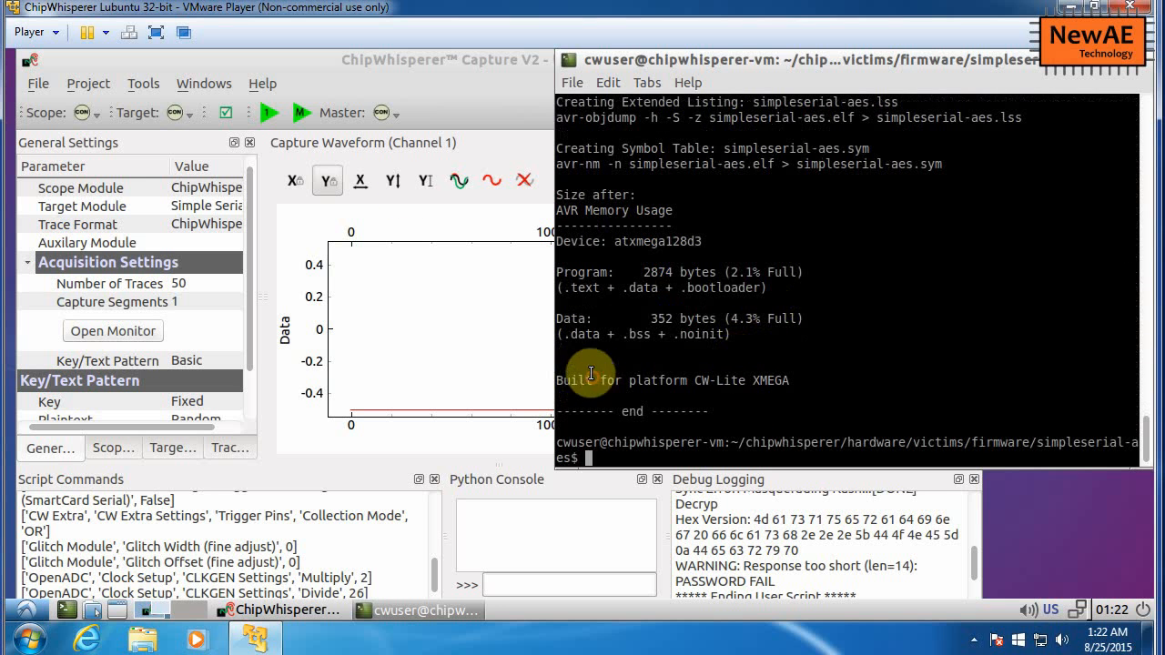
# Step: Open the CW-Lite XMEGA Programmer in ChipWhisperer Capture
pyautogui.click(141, 83)
pyautogui.click(143, 82)
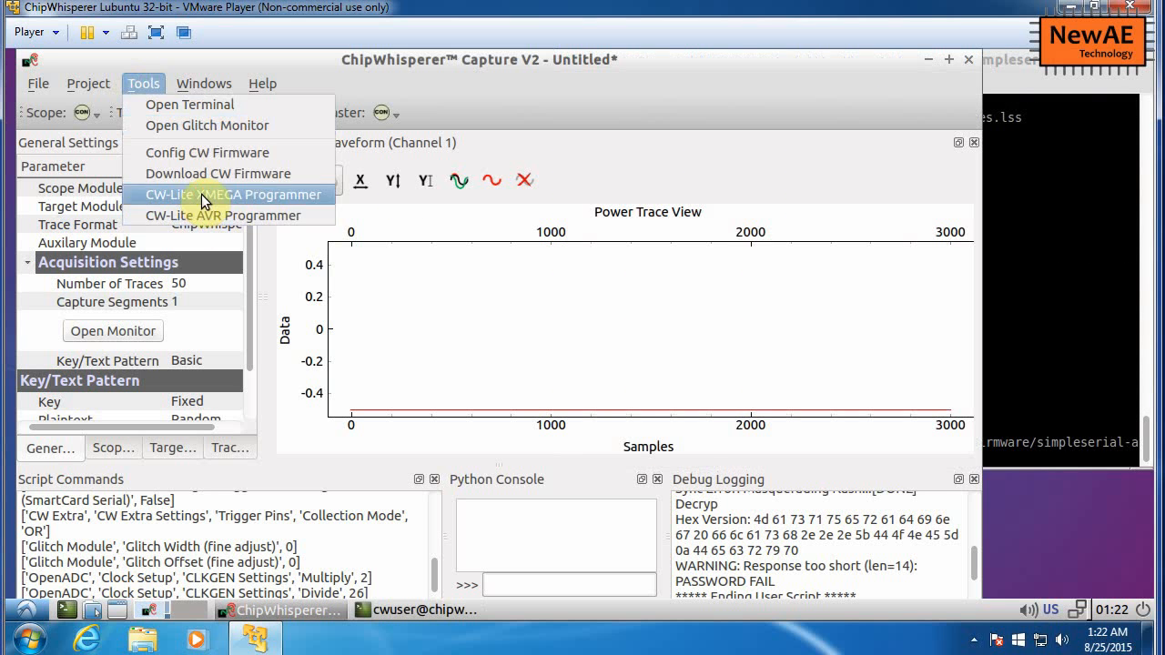
pyautogui.click(201, 194)
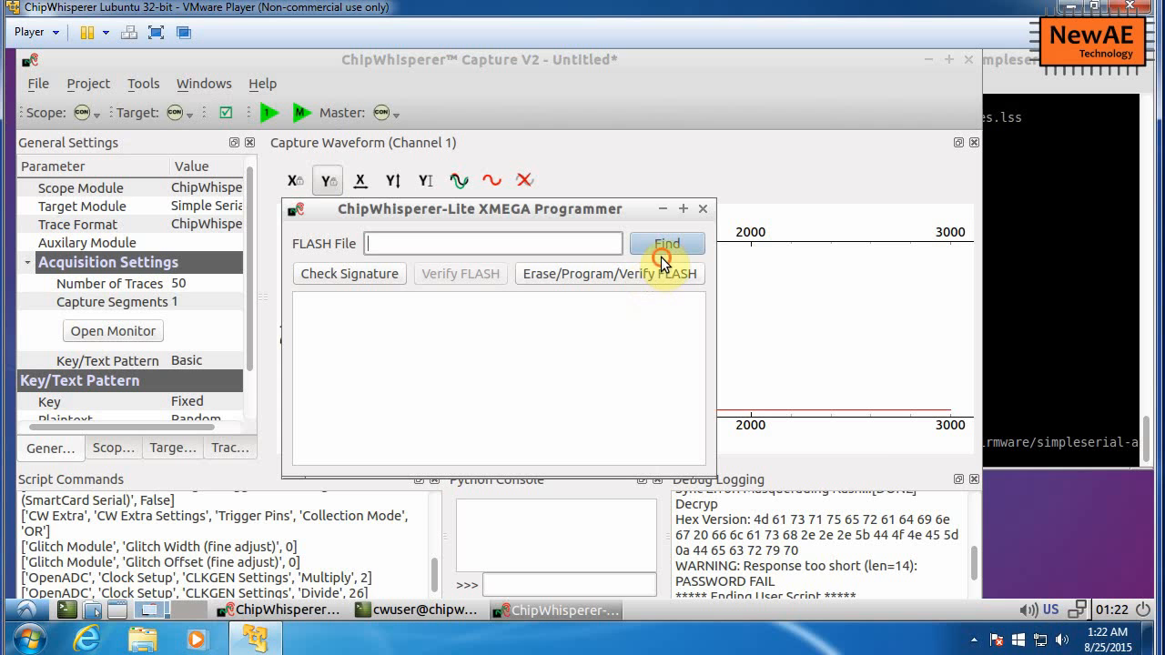
# Step: Choose simpleserial-aes.hex from chipwhisperer/hardware/victims/firmware/simpleserial-aes as the programmer's FLASH file
pyautogui.click(660, 245)
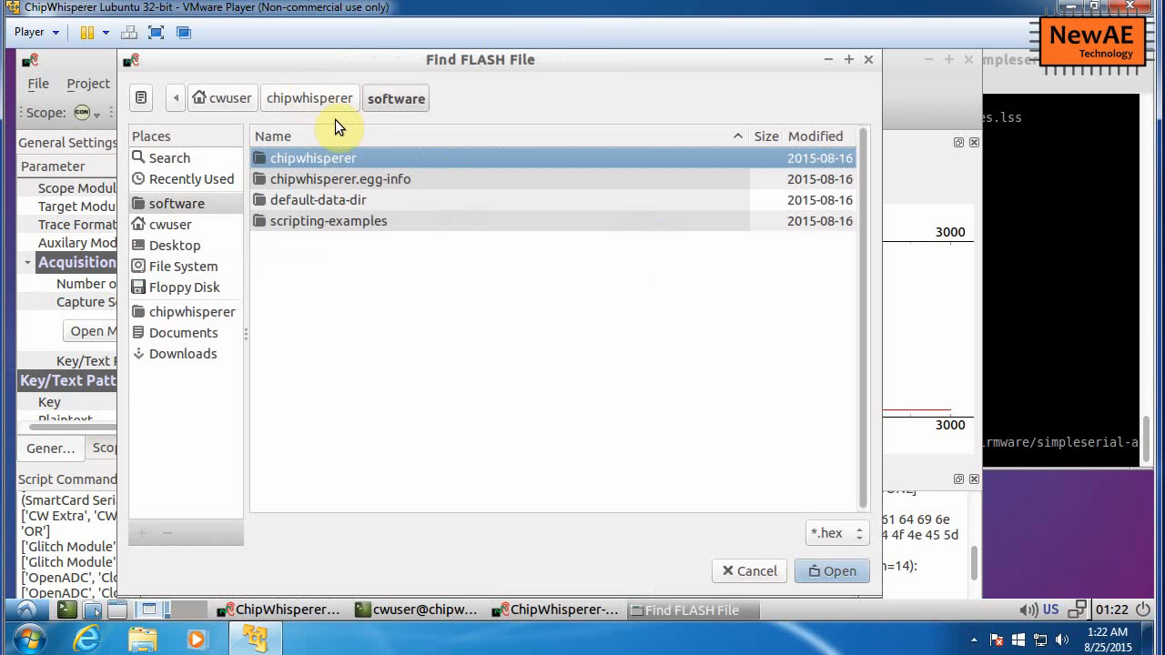
pyautogui.doubleClick(338, 162)
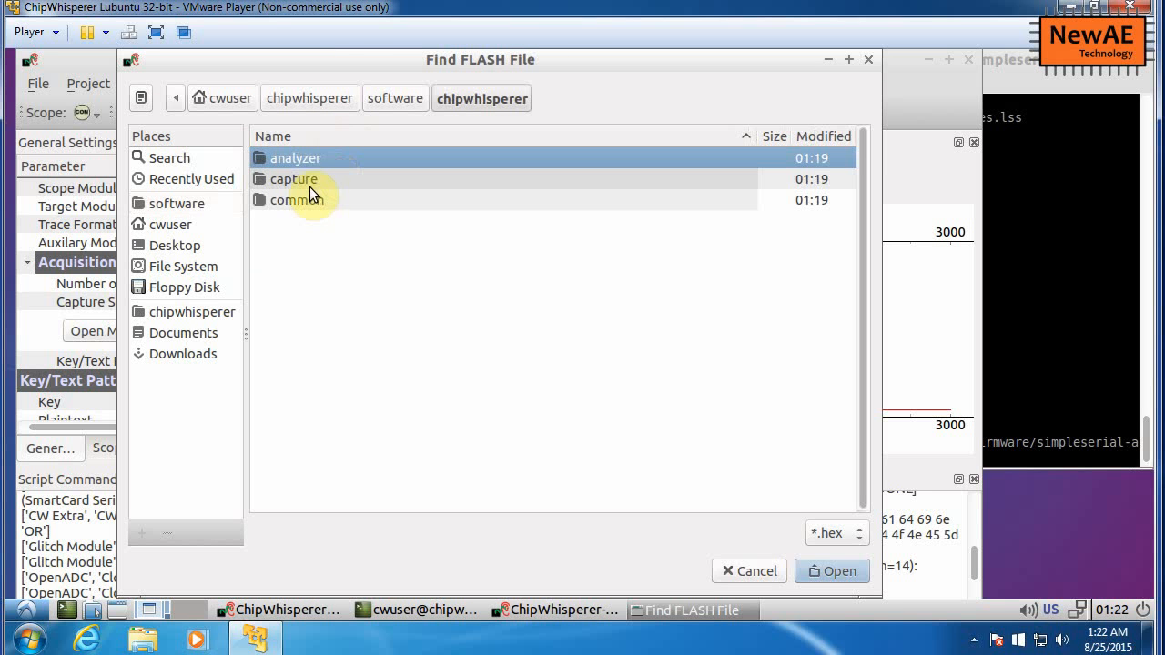
pyautogui.click(305, 184)
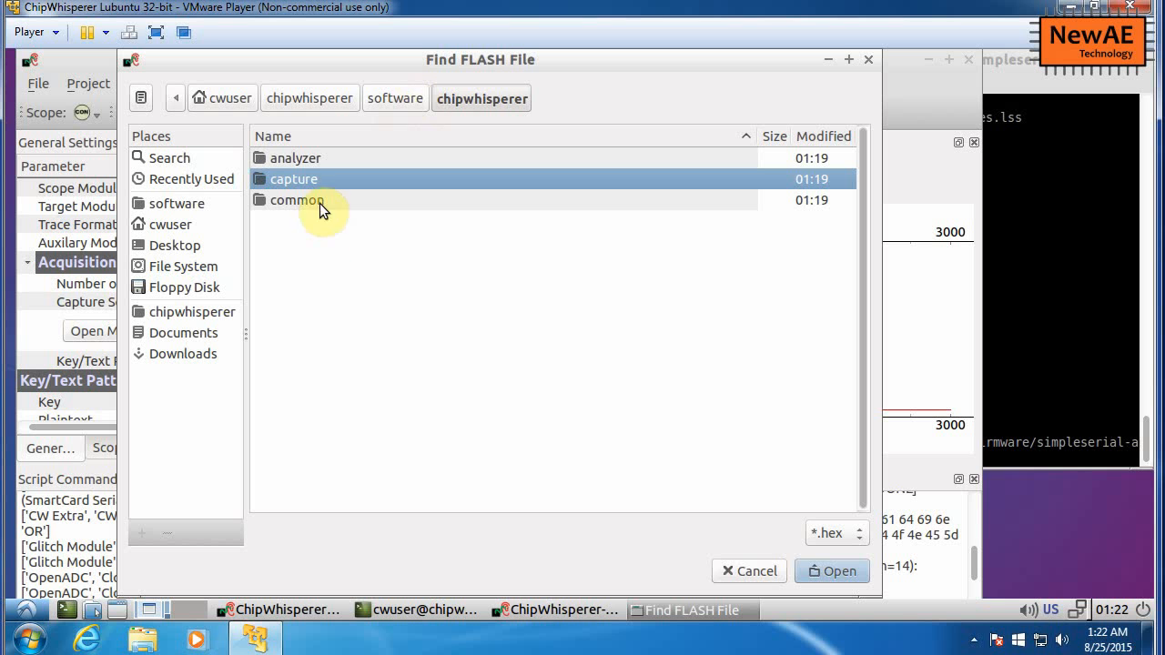
pyautogui.click(350, 98)
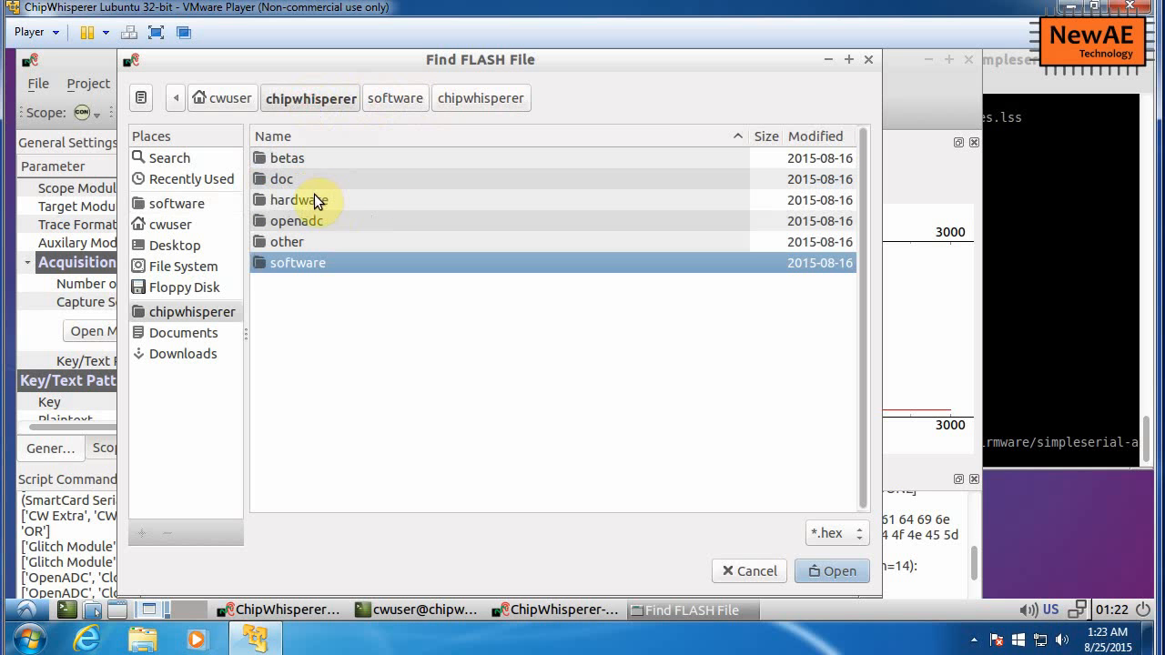
pyautogui.doubleClick(314, 200)
pyautogui.doubleClick(312, 222)
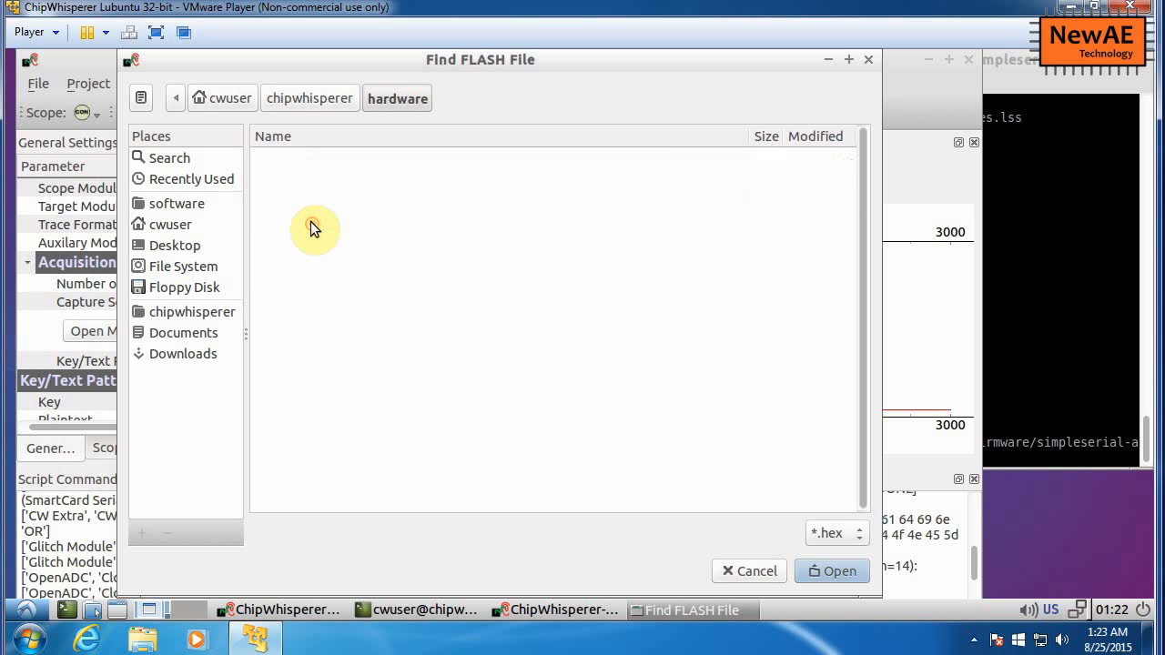
pyautogui.doubleClick(312, 156)
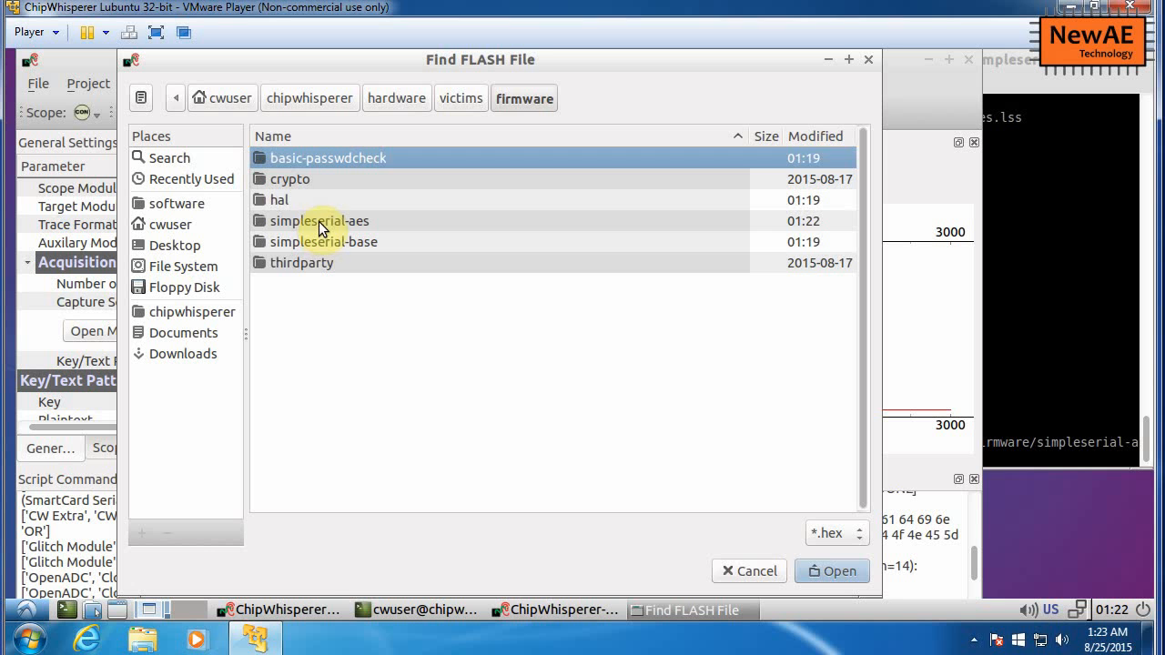
pyautogui.doubleClick(318, 221)
pyautogui.click(317, 179)
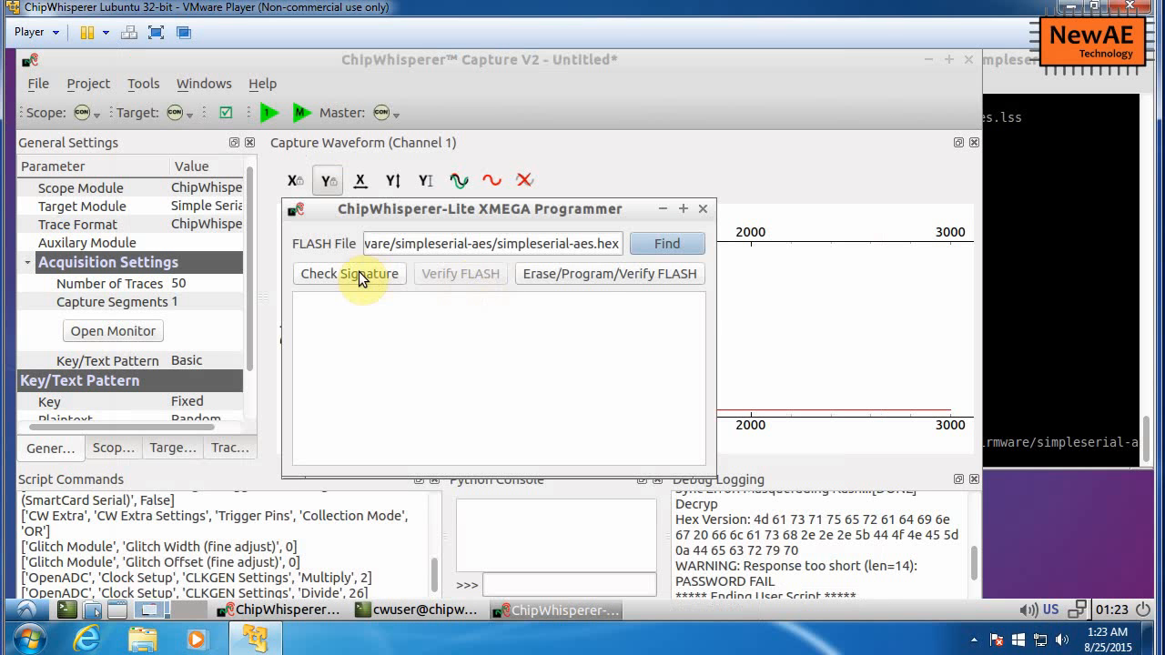
# Step: Erase, program and verify the XMEGA's flash, close the programmer, and capture a single trace
pyautogui.click(577, 276)
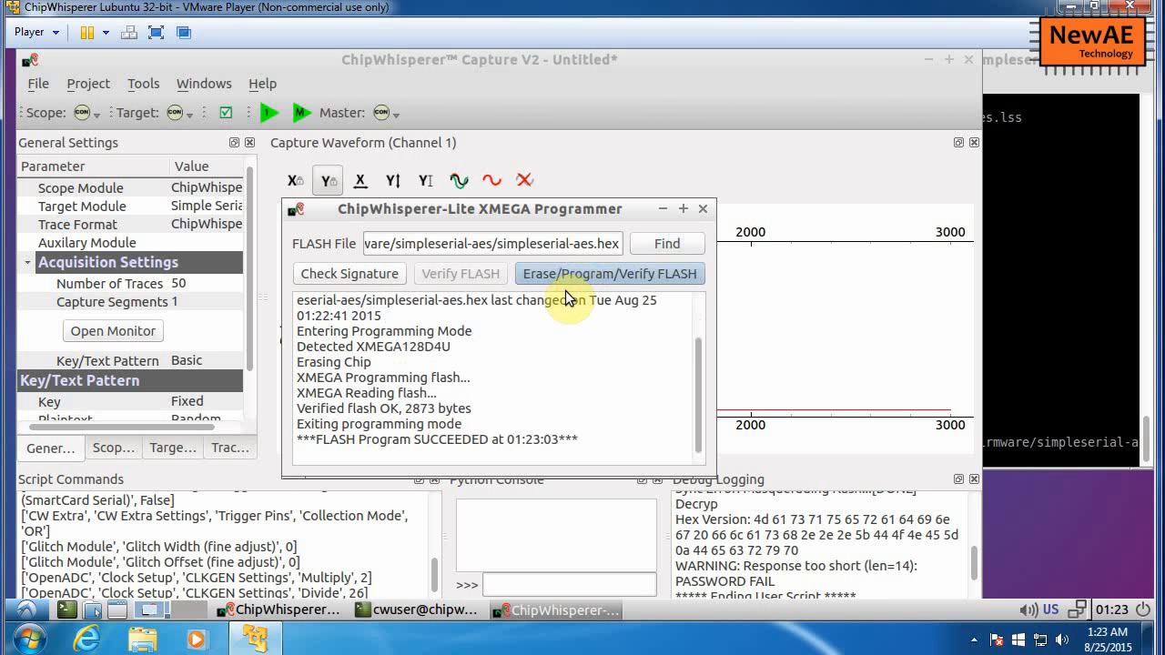
pyautogui.click(702, 209)
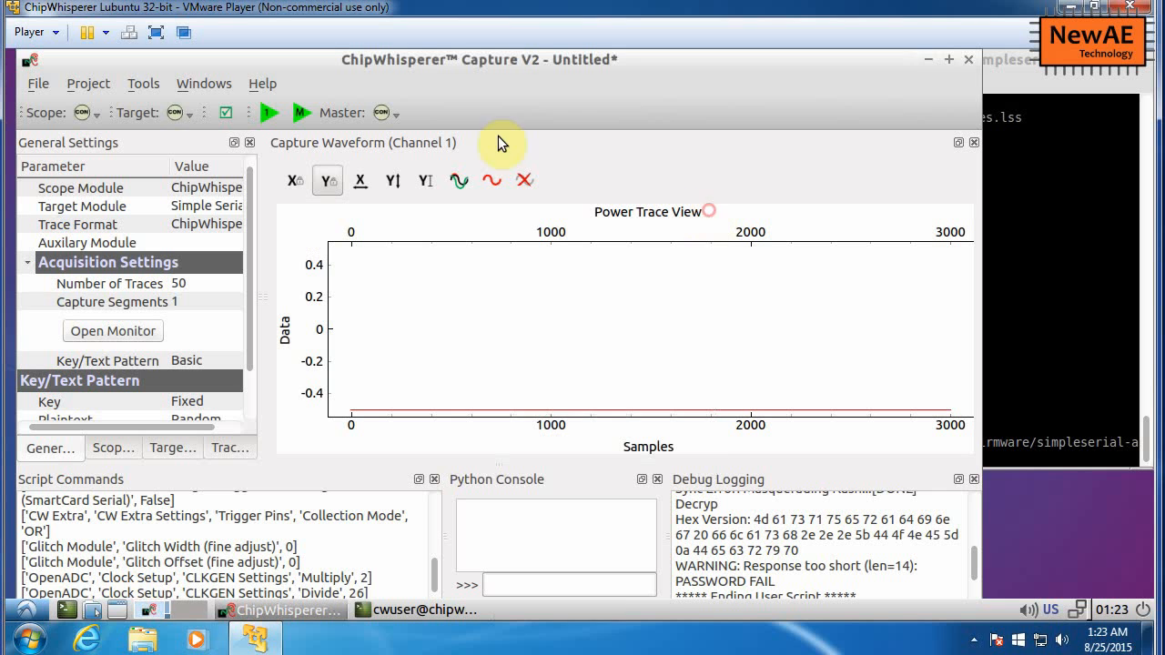
pyautogui.click(257, 119)
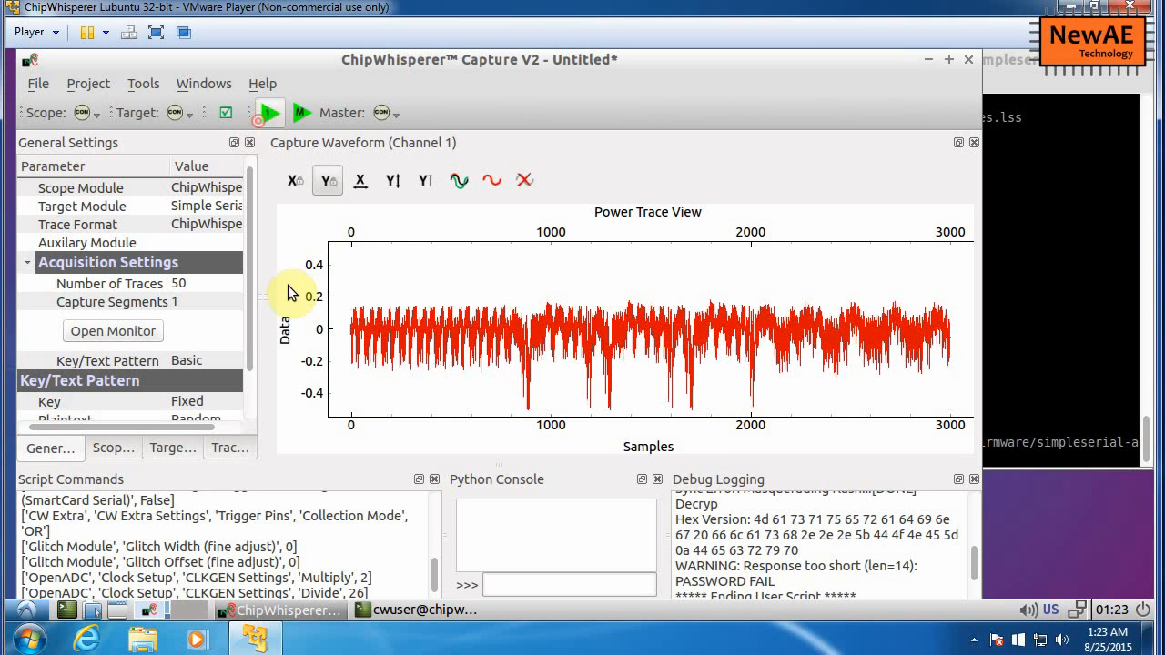
# Step: Widen the General Settings area, open the acquisition monitor, and move its window clear of the settings
pyautogui.moveTo(261, 338); pyautogui.dragTo(319, 341)
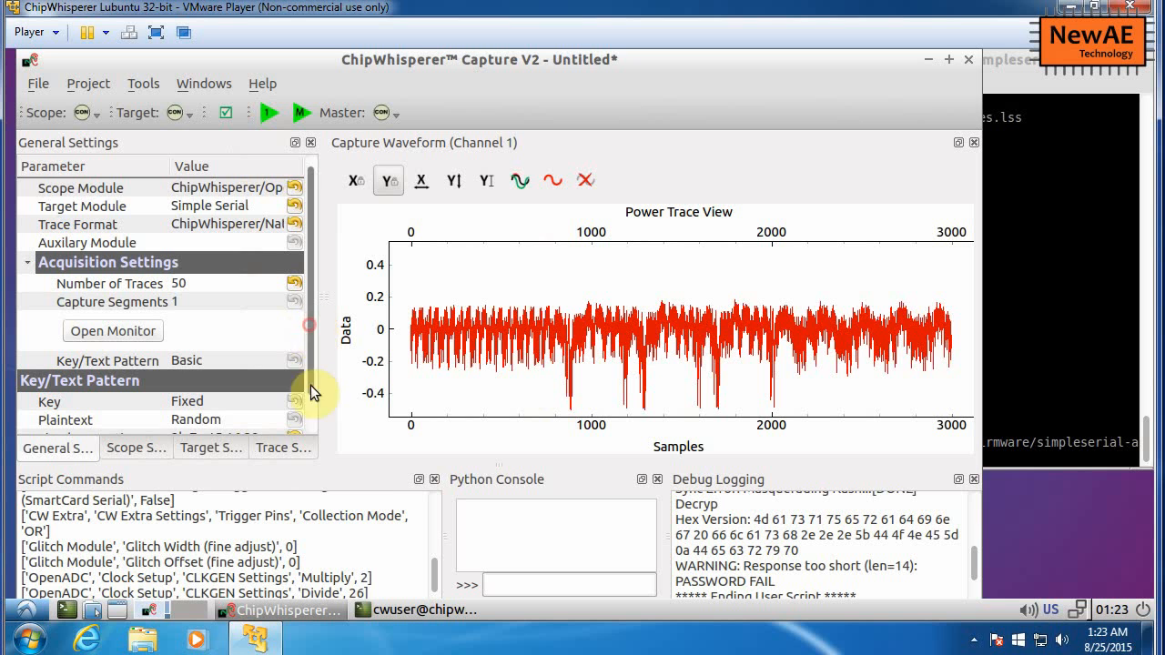
pyautogui.scroll(-1, 310, 385)
pyautogui.click(113, 300)
pyautogui.moveTo(479, 253); pyautogui.dragTo(698, 214)
# Step: Capture several single traces, widen the monitor to compare Text Out with Expected, and close the monitor
pyautogui.click(278, 115)
pyautogui.click(279, 115)
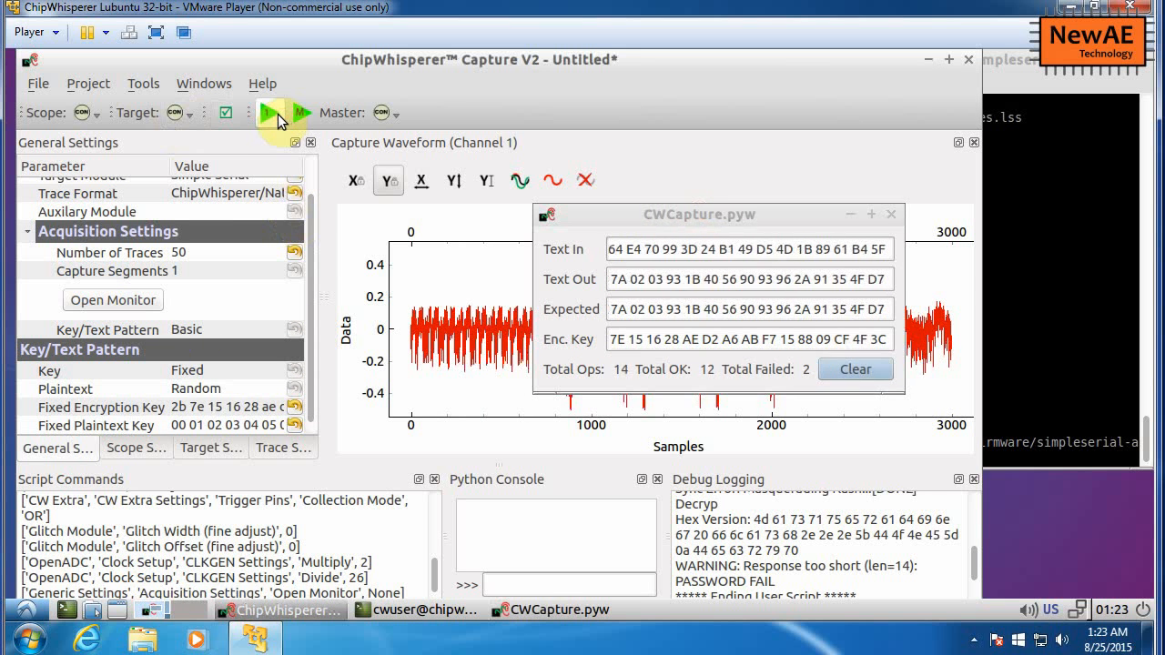
pyautogui.click(279, 115)
pyautogui.click(279, 114)
pyautogui.click(279, 115)
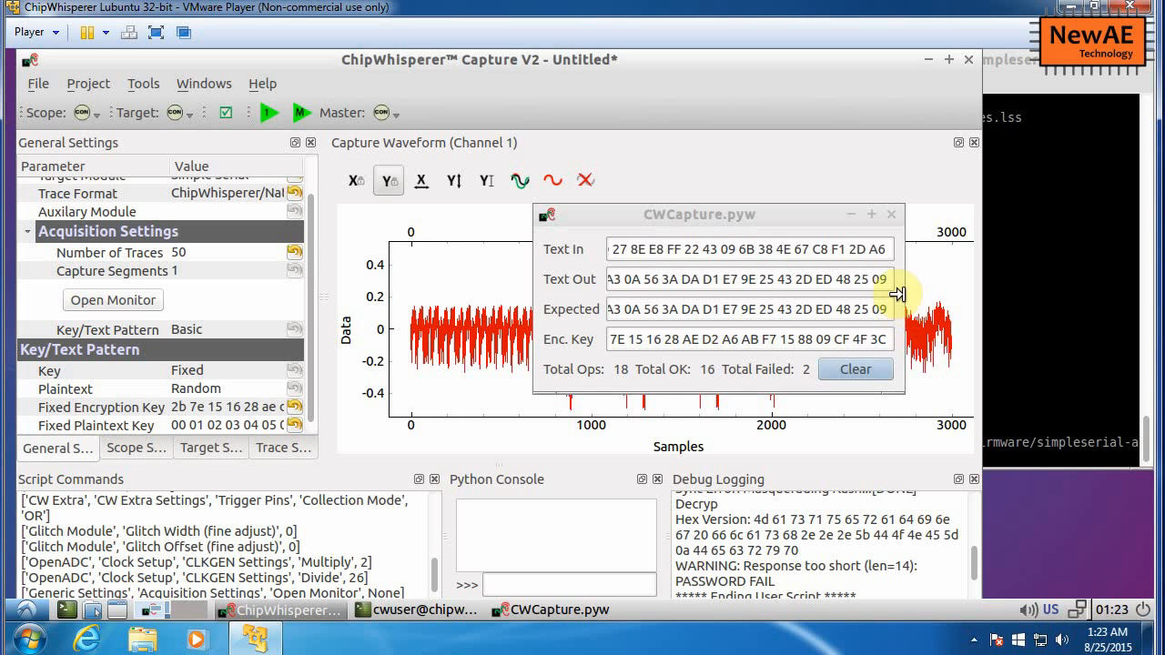
pyautogui.moveTo(904, 309); pyautogui.dragTo(1117, 296)
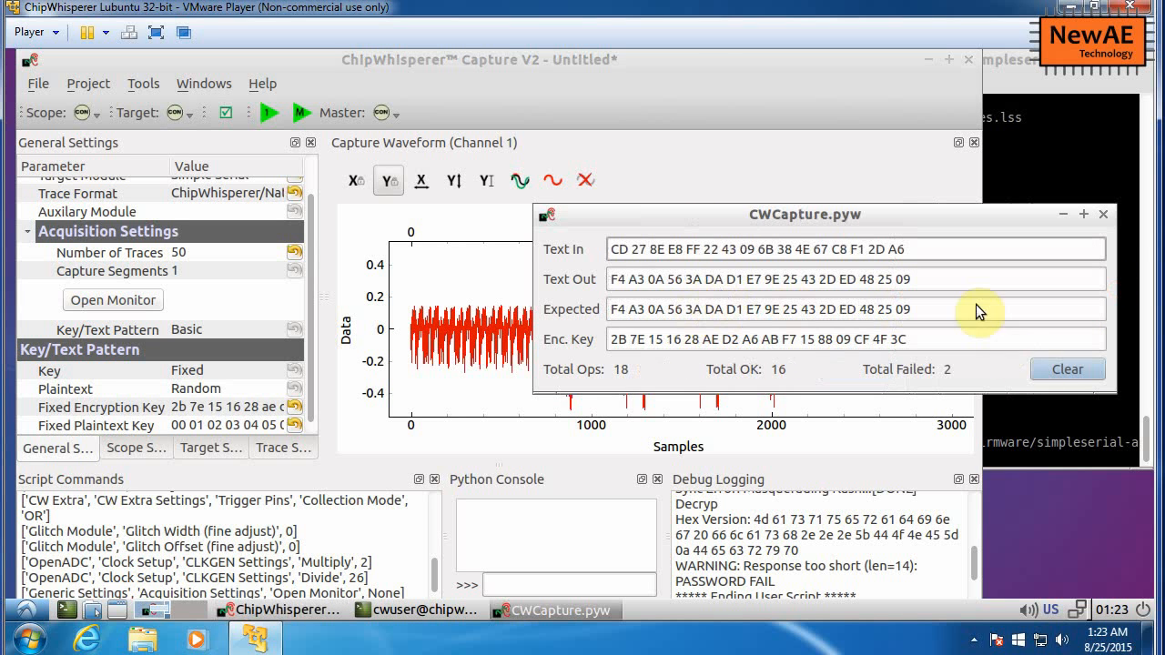
pyautogui.click(1057, 366)
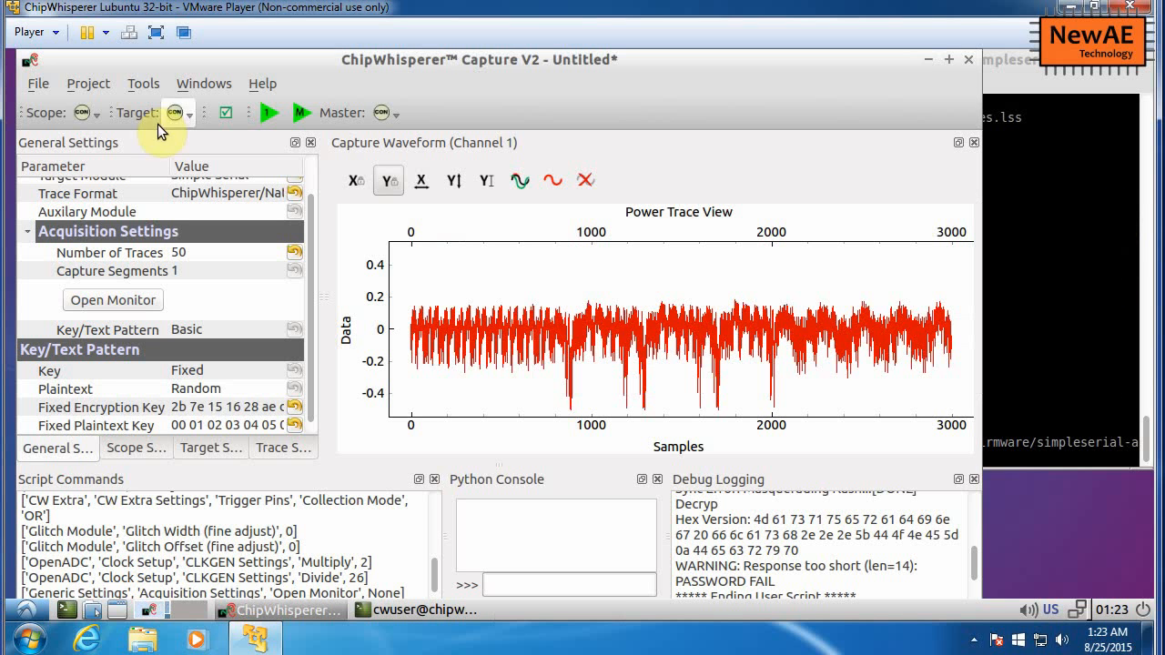
# Step: Capture the full set of 50 traces and save the project as test-example in the software folder
pyautogui.click(303, 114)
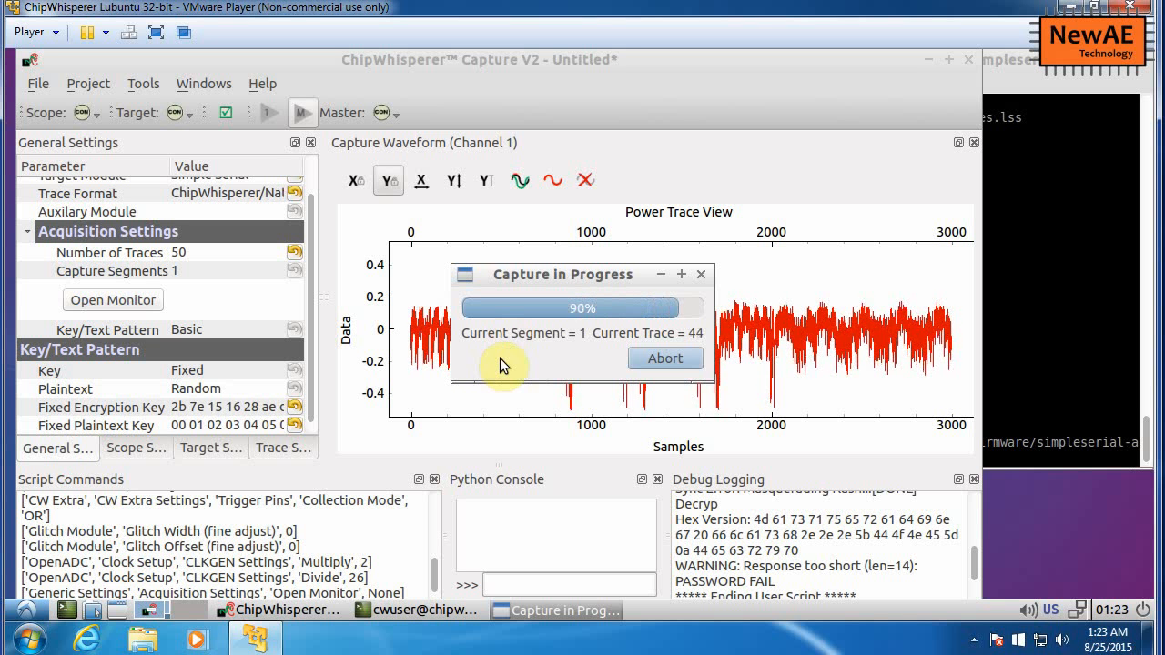
pyautogui.click(43, 87)
pyautogui.click(52, 149)
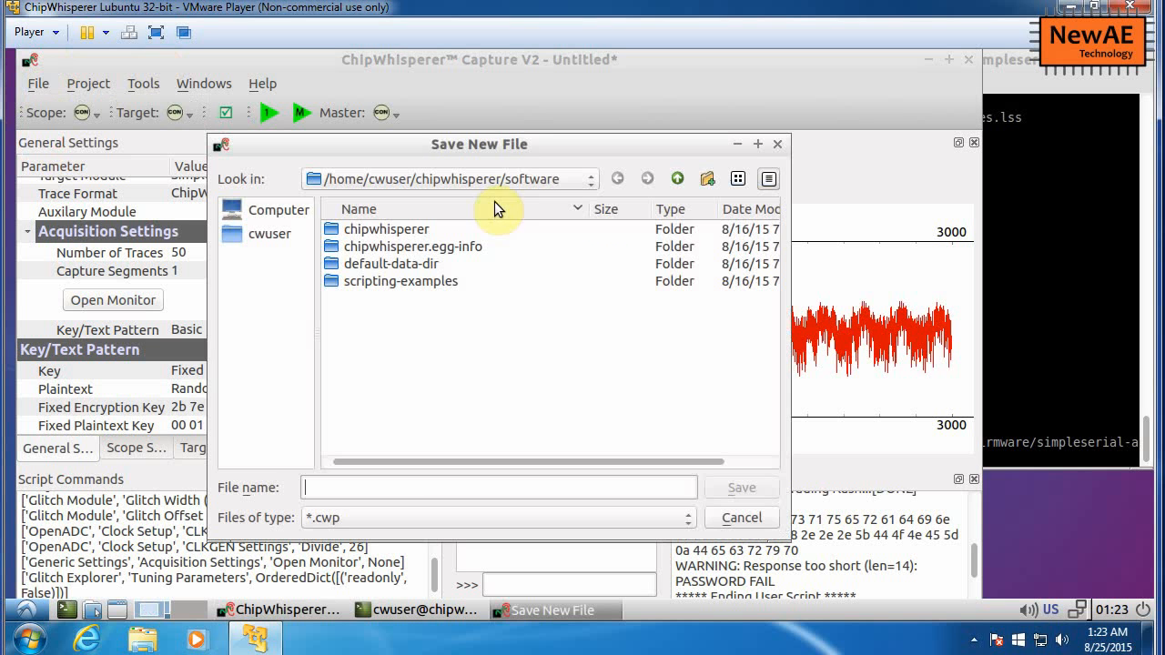
pyautogui.moveTo(513, 146); pyautogui.dragTo(575, 122)
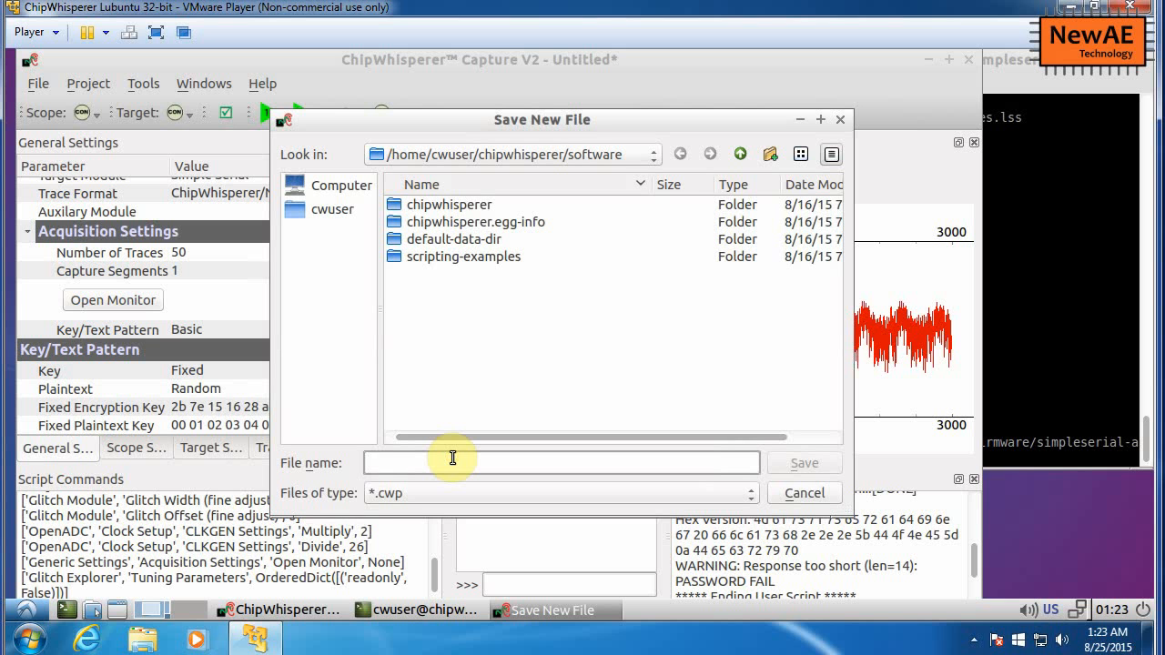
pyautogui.write('test-example')
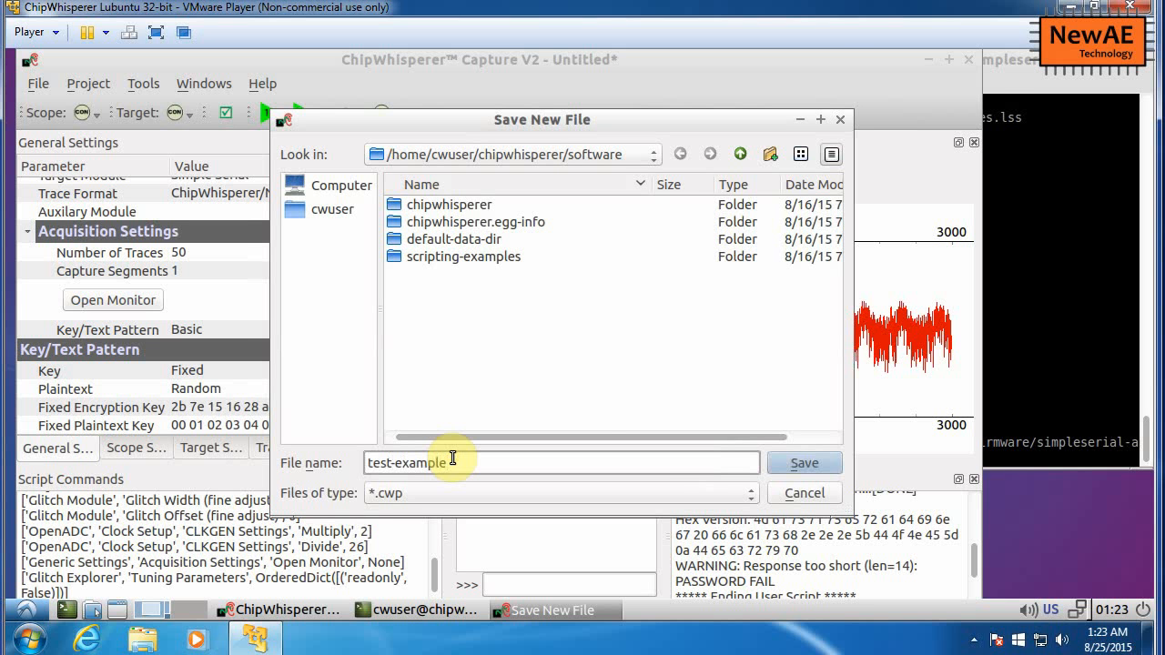
pyautogui.press('Return')
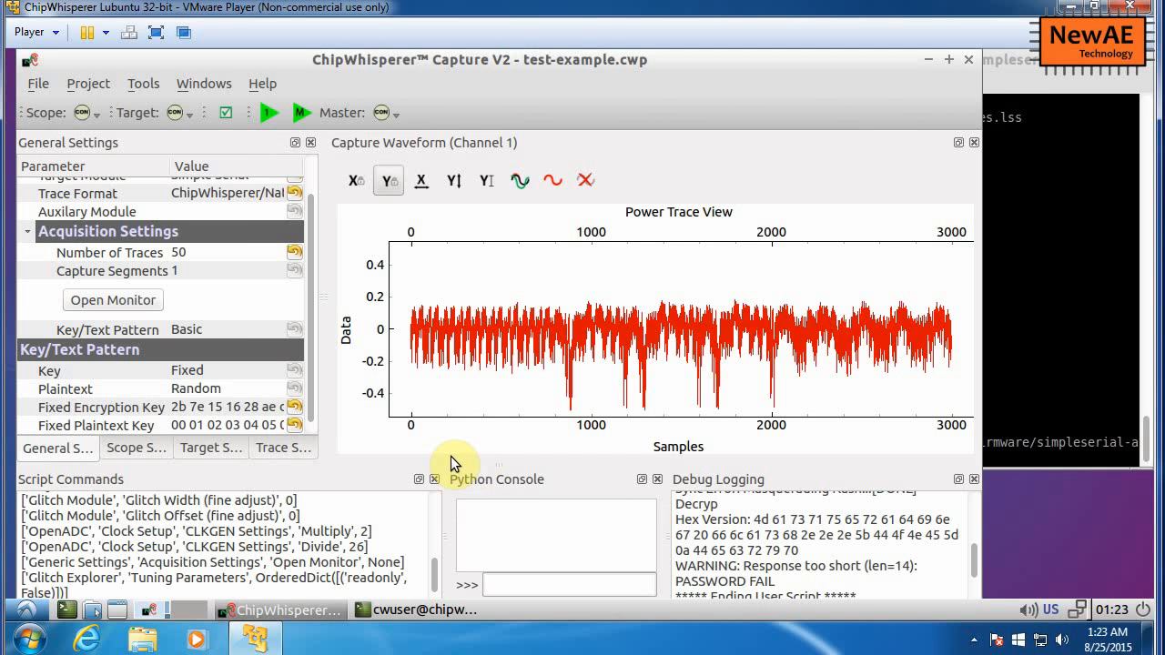
# Step: Close the ChipWhisperer Capture program and return focus to the terminal
pyautogui.click(969, 60)
pyautogui.click(57, 357)
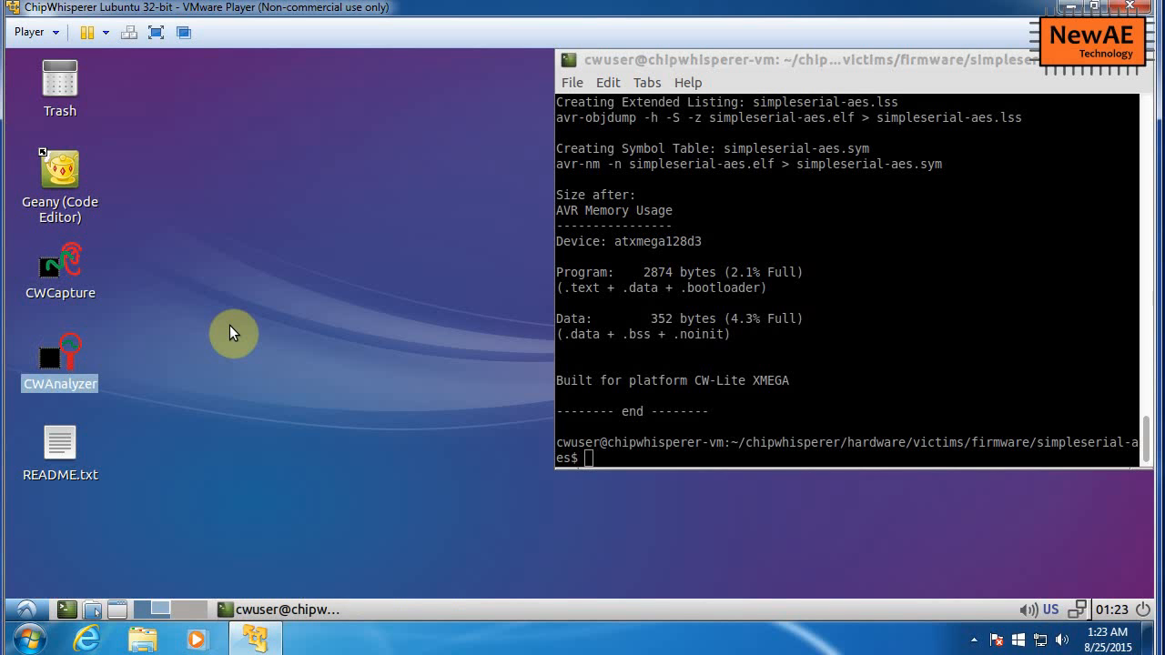
pyautogui.click(169, 362)
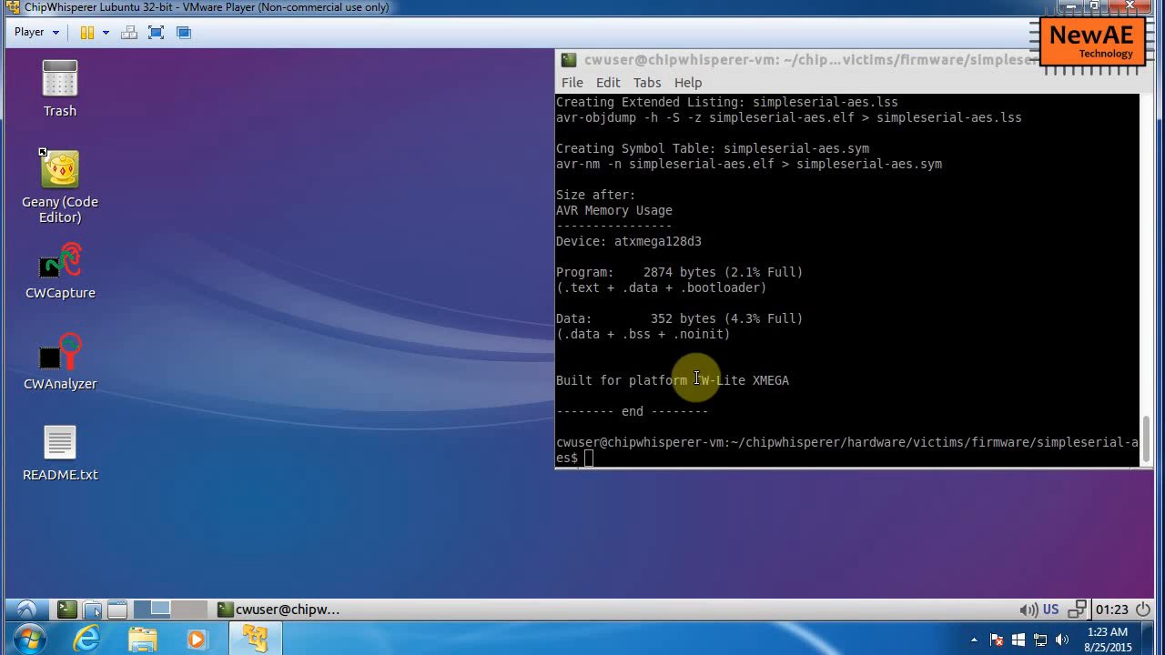
pyautogui.click(1145, 73)
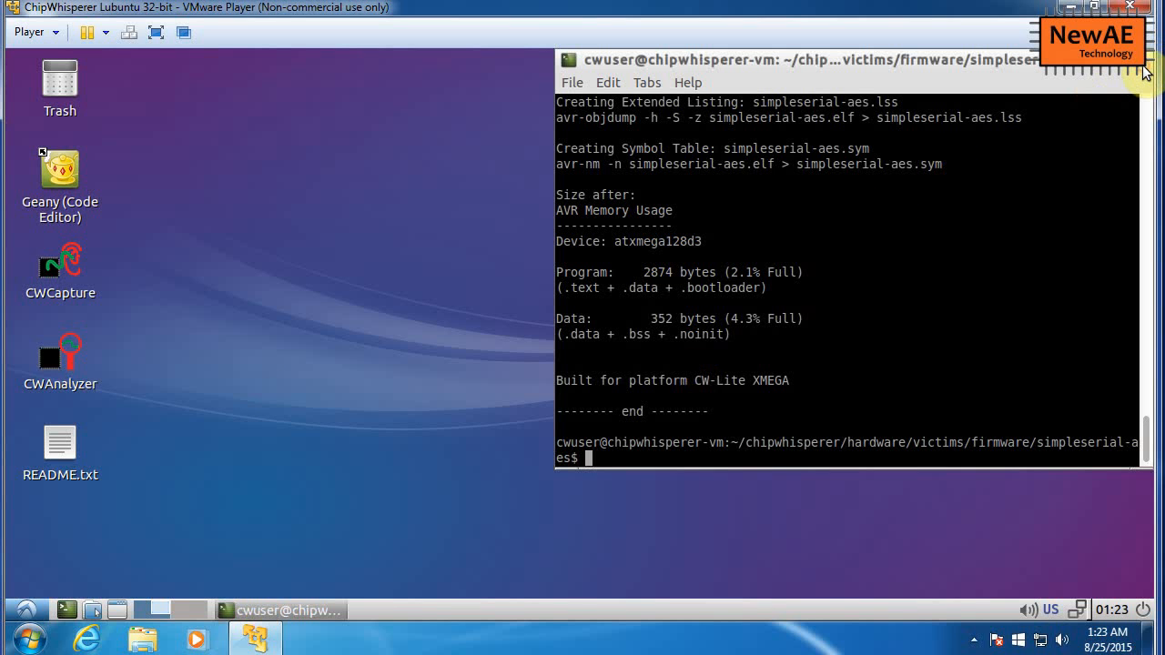
# Step: Close the terminal, launch CWAnalyzer, and maximize its window
pyautogui.click(1143, 60)
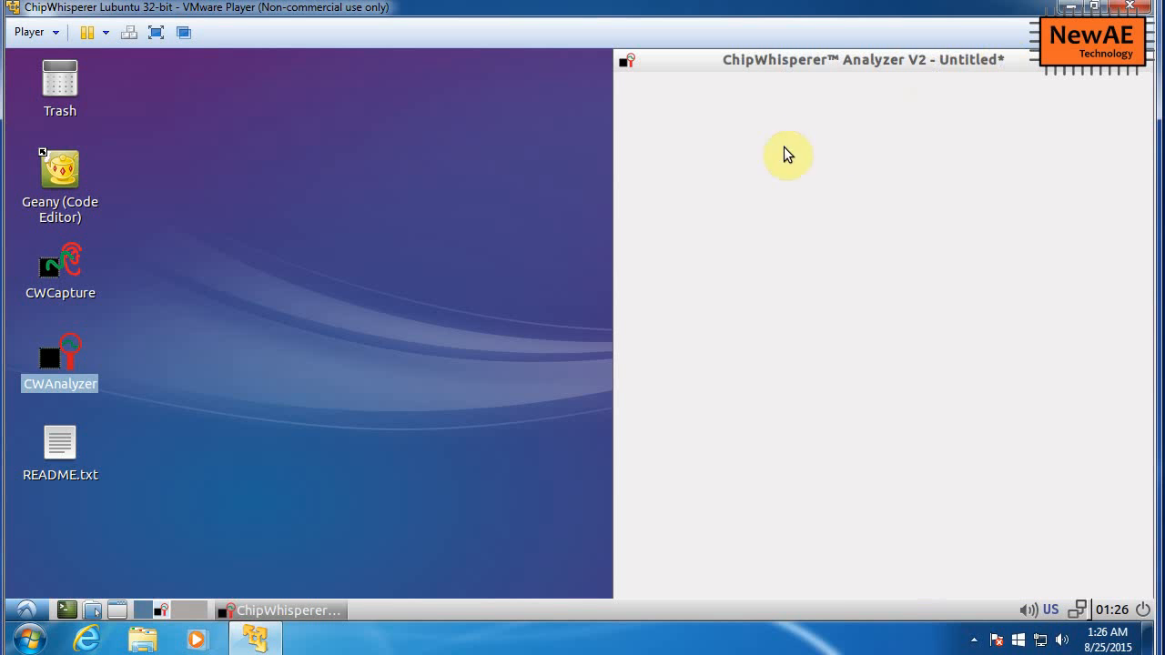
pyautogui.moveTo(609, 160); pyautogui.dragTo(266, 158)
pyautogui.click(1127, 62)
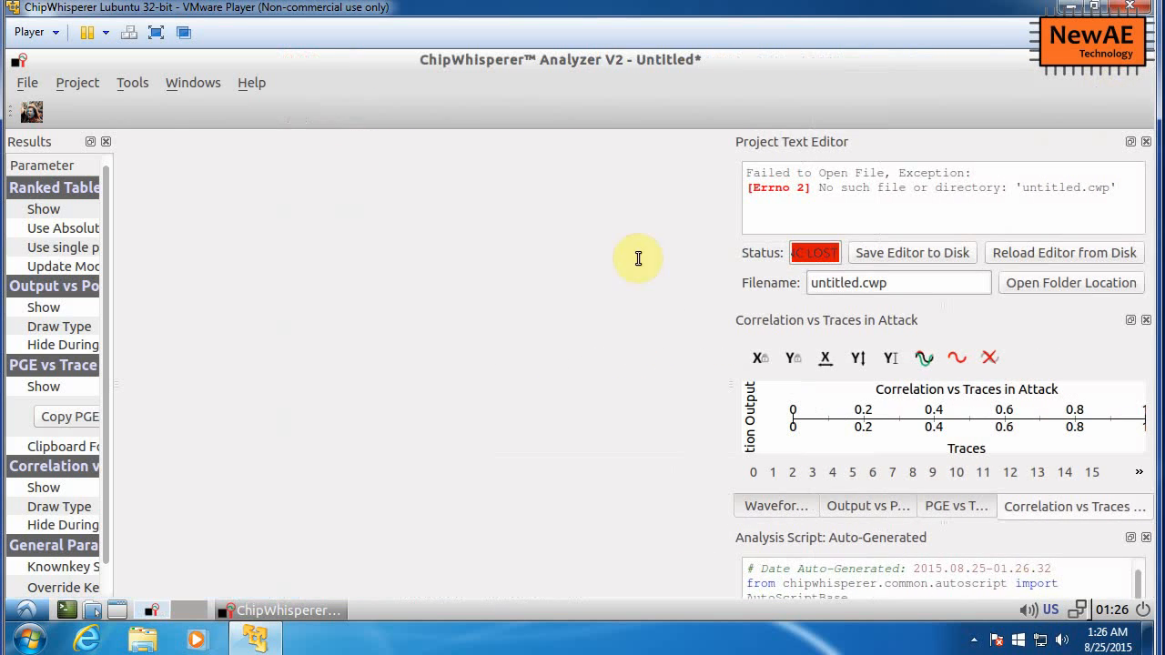
# Step: Close the Project Text Editor and Analysis Script panels, and resize the Results settings and plot areas to share the window width
pyautogui.moveTo(732, 167); pyautogui.dragTo(294, 201)
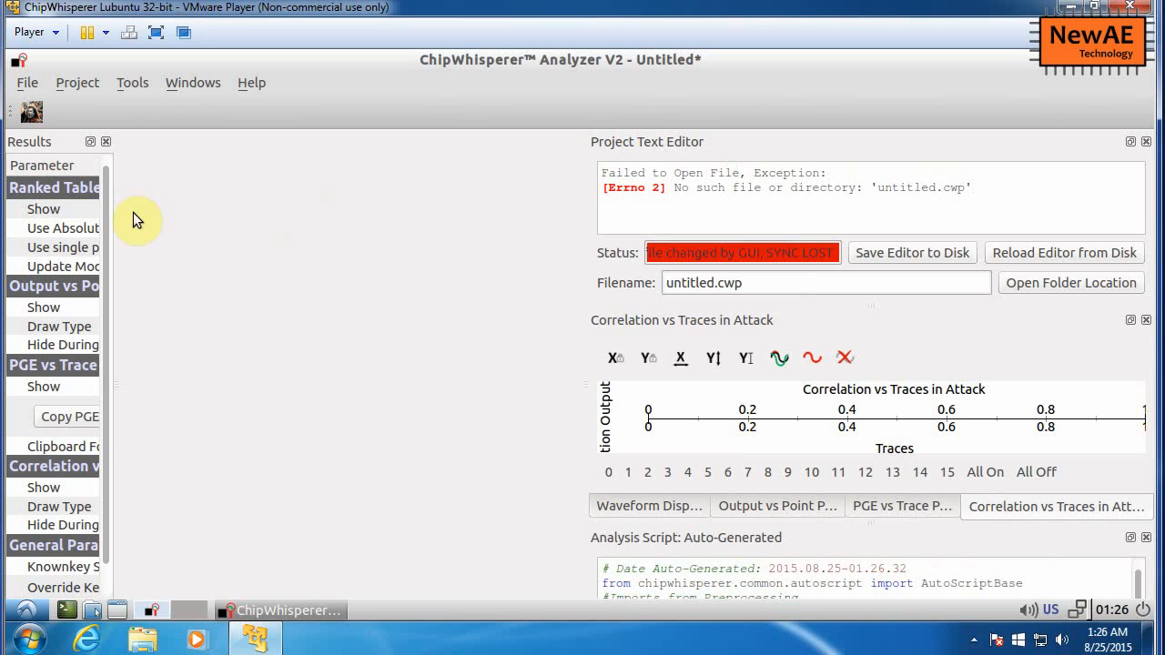
pyautogui.moveTo(114, 213); pyautogui.dragTo(409, 219)
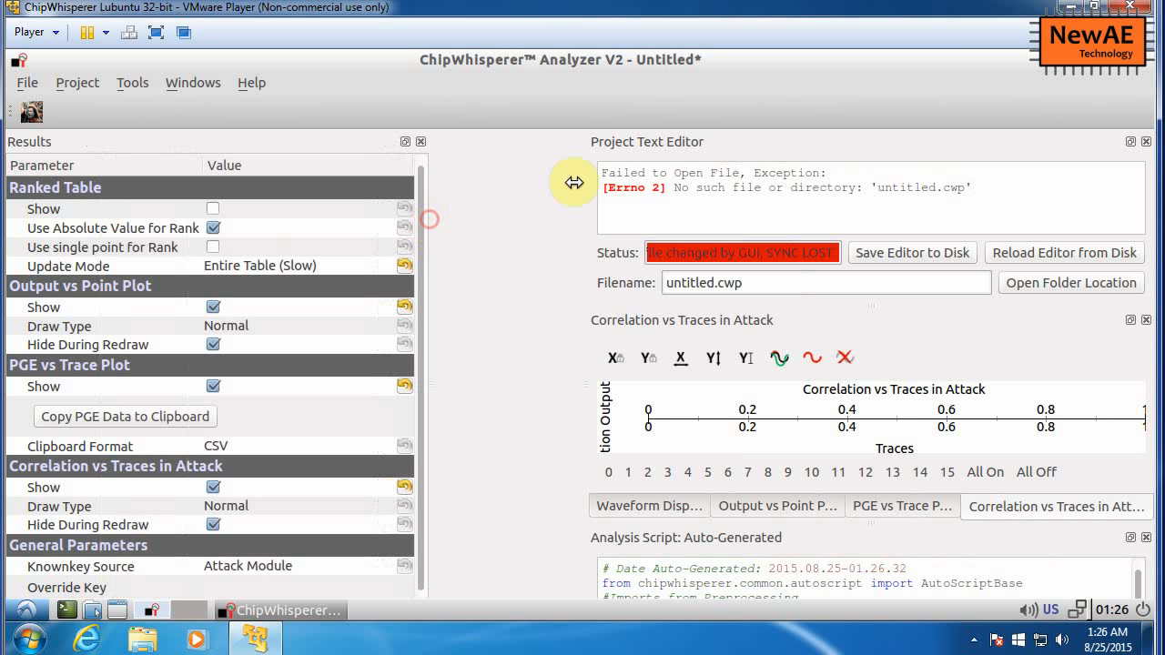
pyautogui.click(1146, 142)
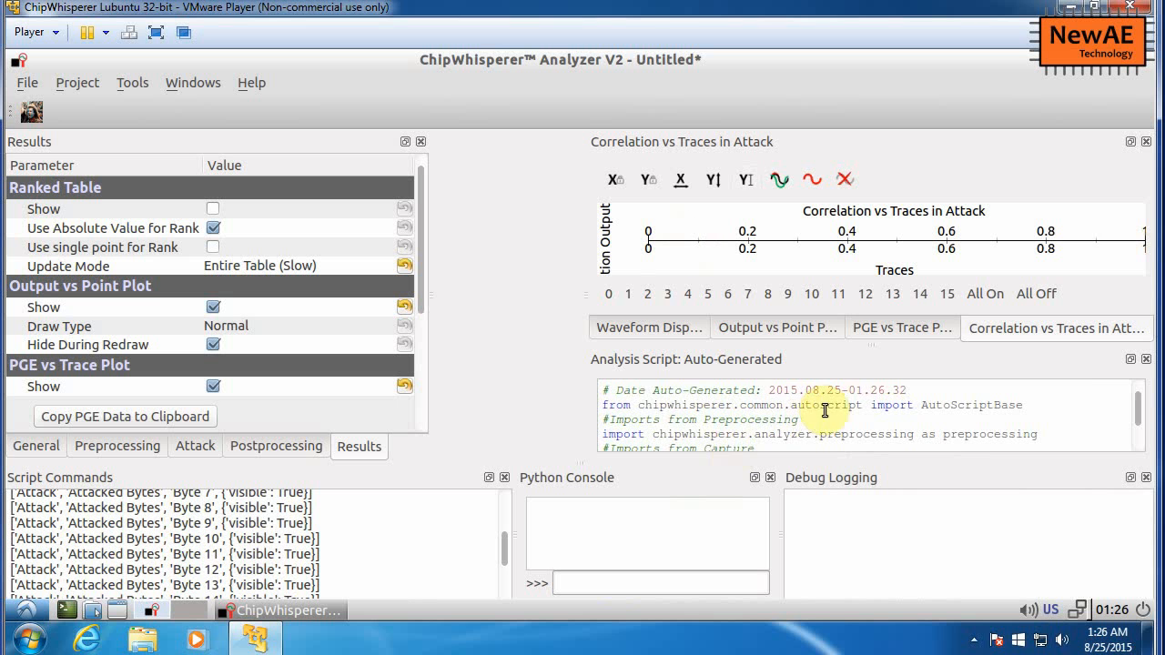
pyautogui.click(1146, 359)
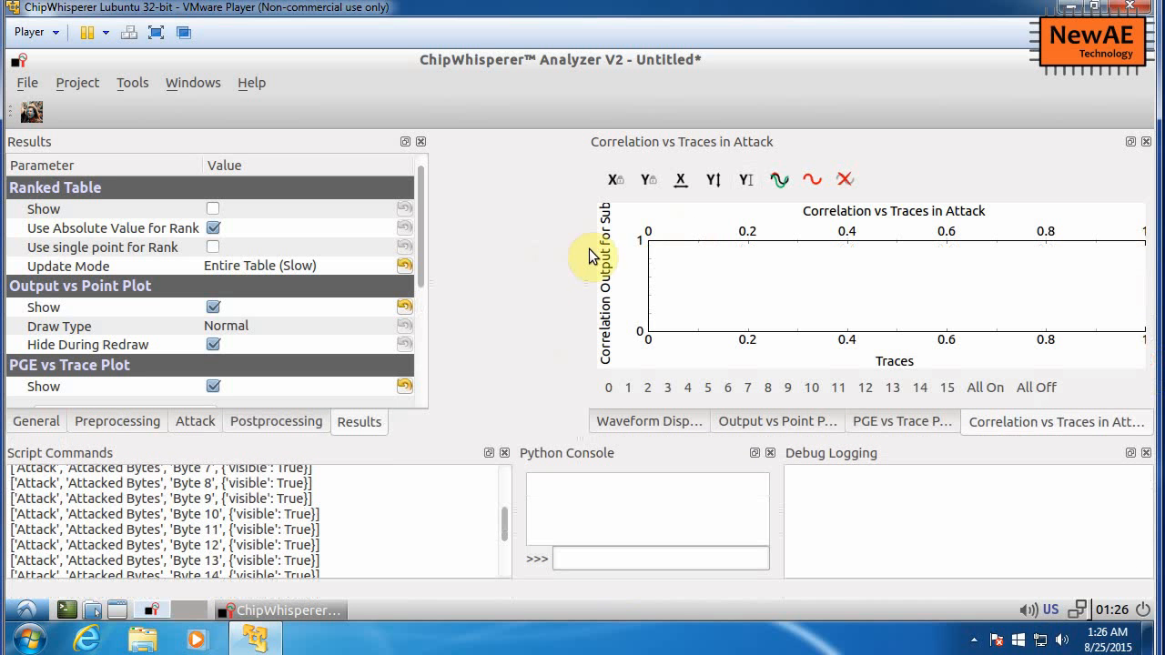
pyautogui.moveTo(583, 253); pyautogui.dragTo(373, 252)
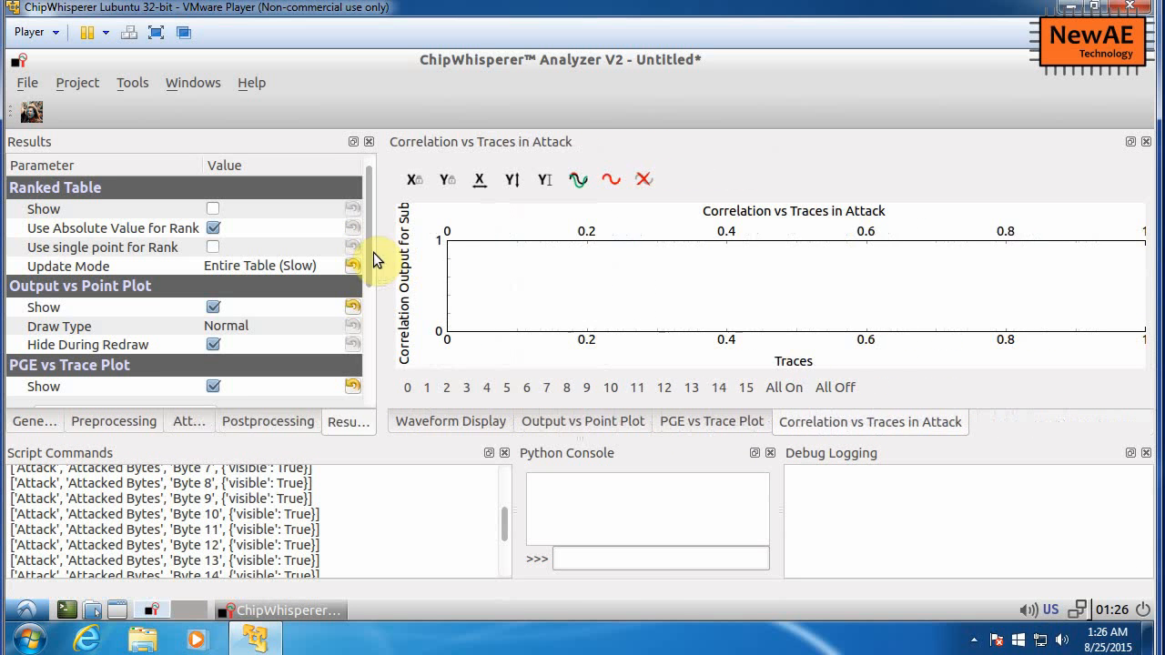
# Step: Open the saved test-example.cwp project from the software folder
pyautogui.click(30, 83)
pyautogui.click(54, 119)
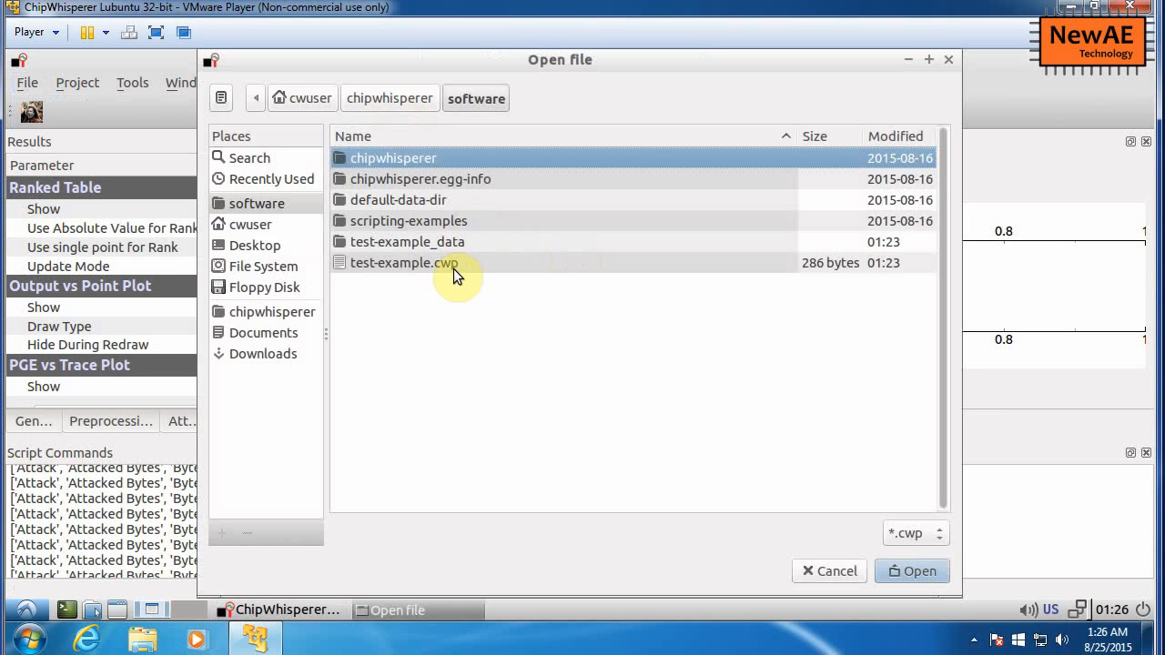
pyautogui.click(455, 265)
pyautogui.doubleClick(456, 267)
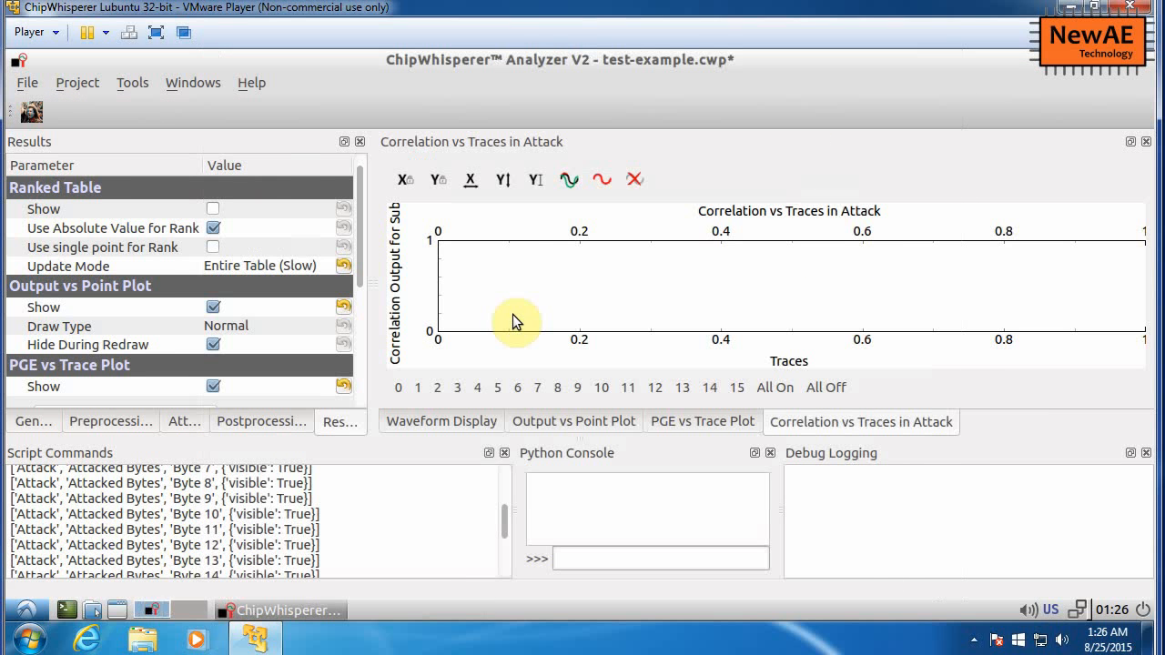
# Step: Look through the waveform and output plots, and enable and display the Results Table
pyautogui.click(467, 426)
pyautogui.click(615, 421)
pyautogui.click(653, 422)
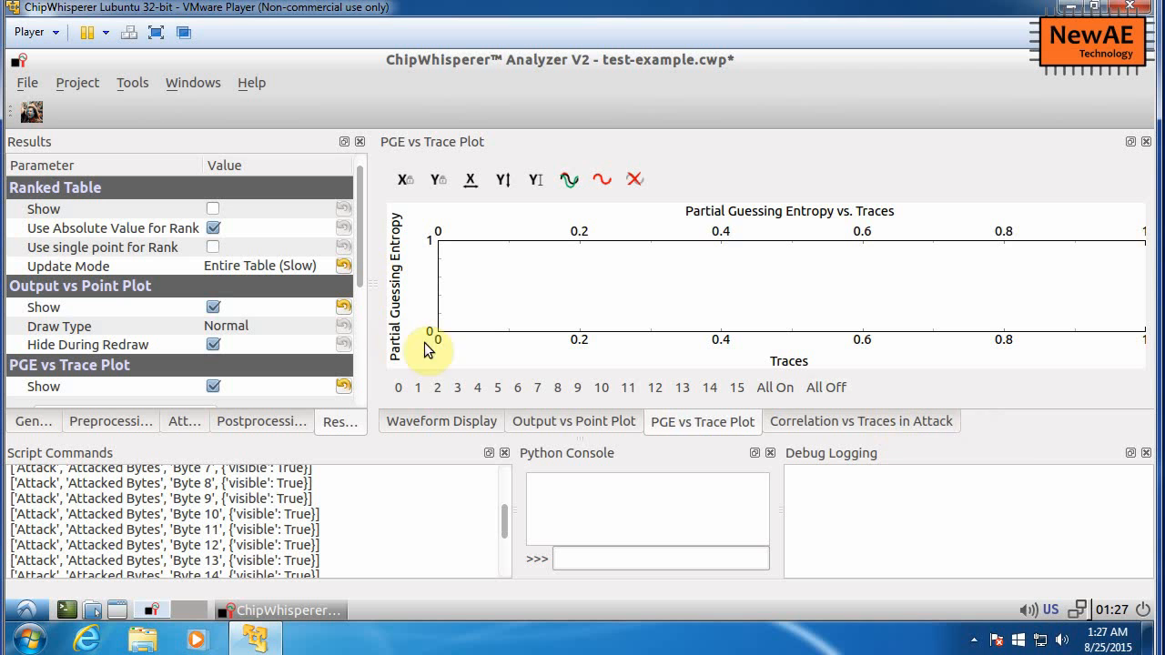
pyautogui.click(1000, 377)
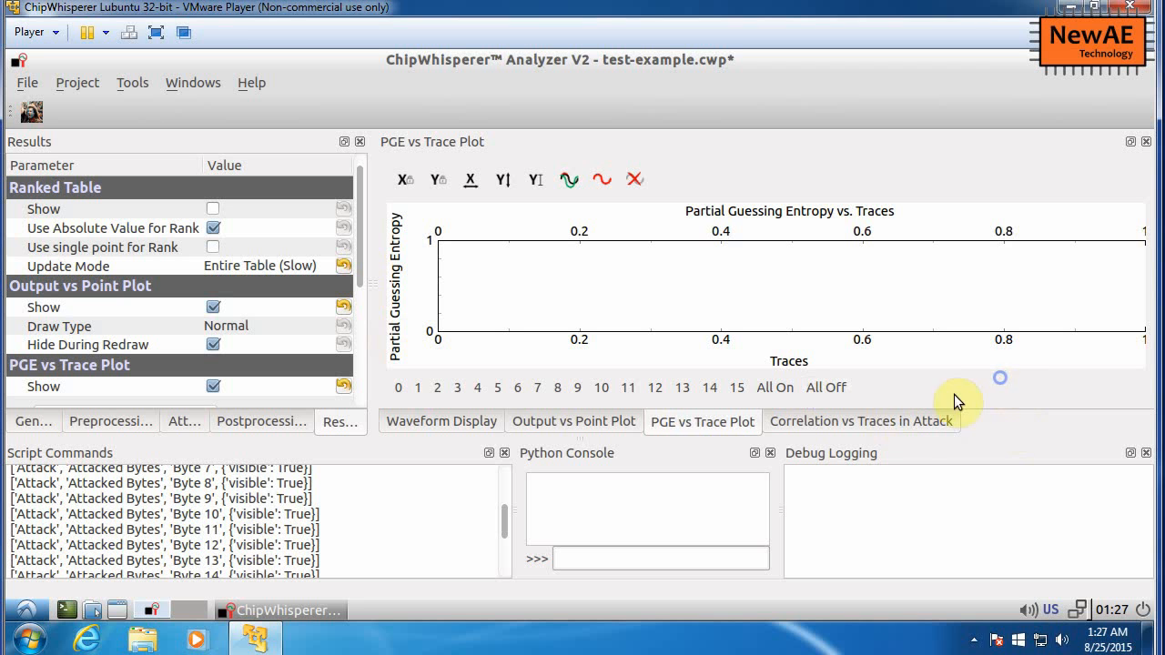
pyautogui.click(194, 80)
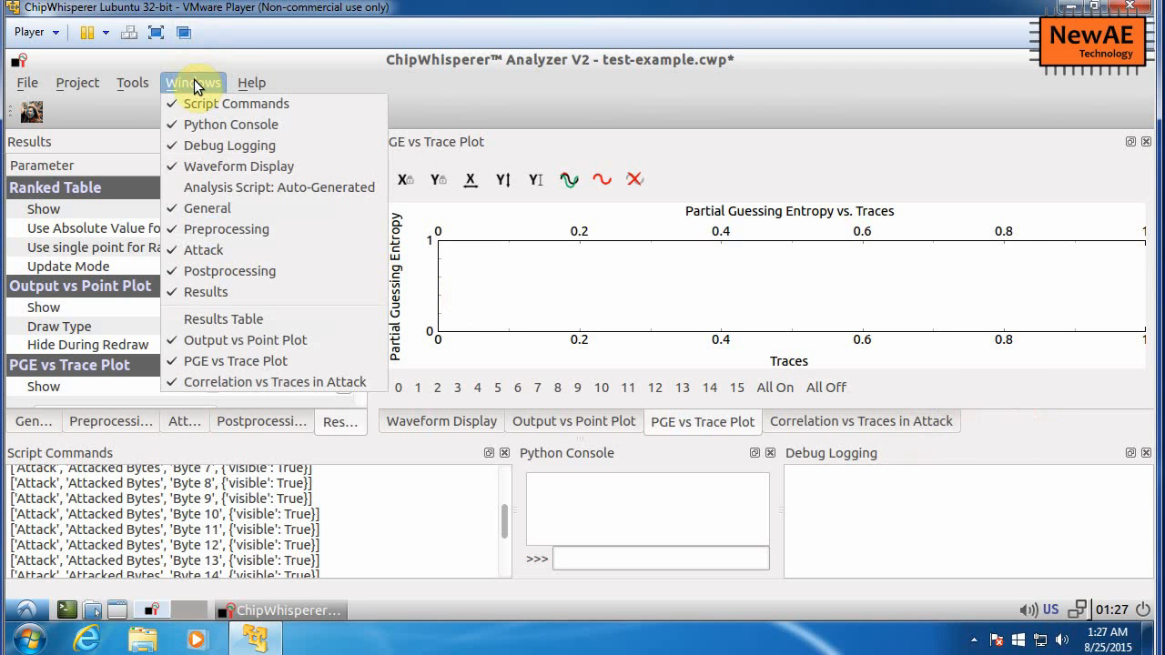
pyautogui.click(223, 318)
pyautogui.click(546, 421)
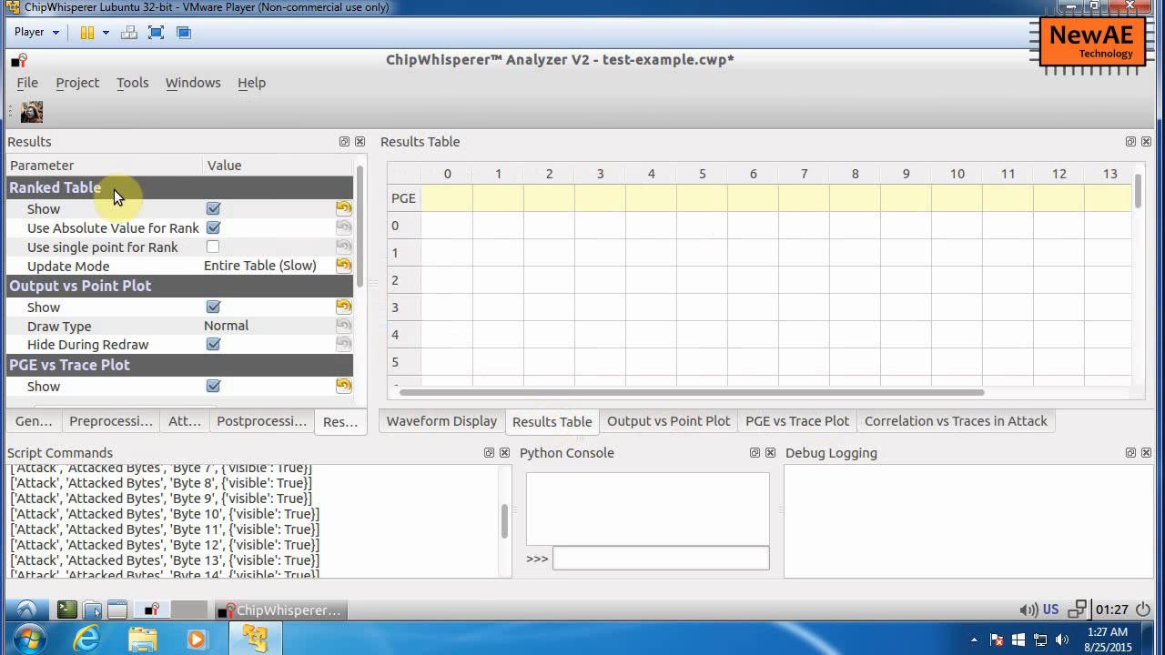
# Step: Run the attack on the captured traces with the Results Table shown, and close the Analyzer
pyautogui.click(32, 111)
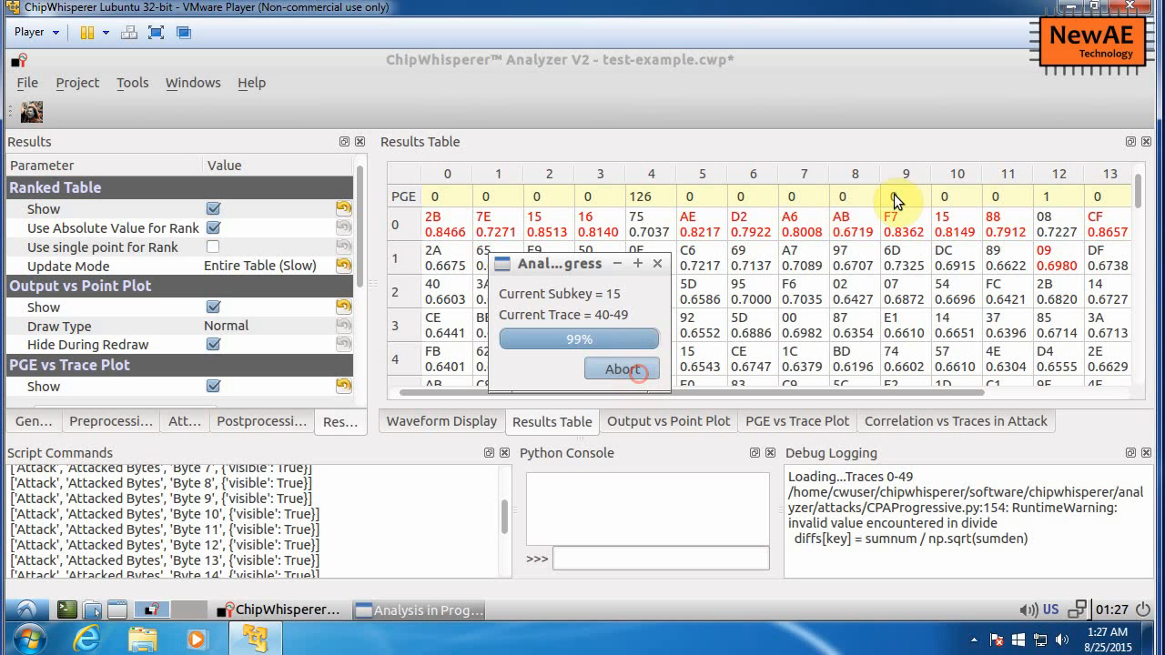
pyautogui.click(1149, 58)
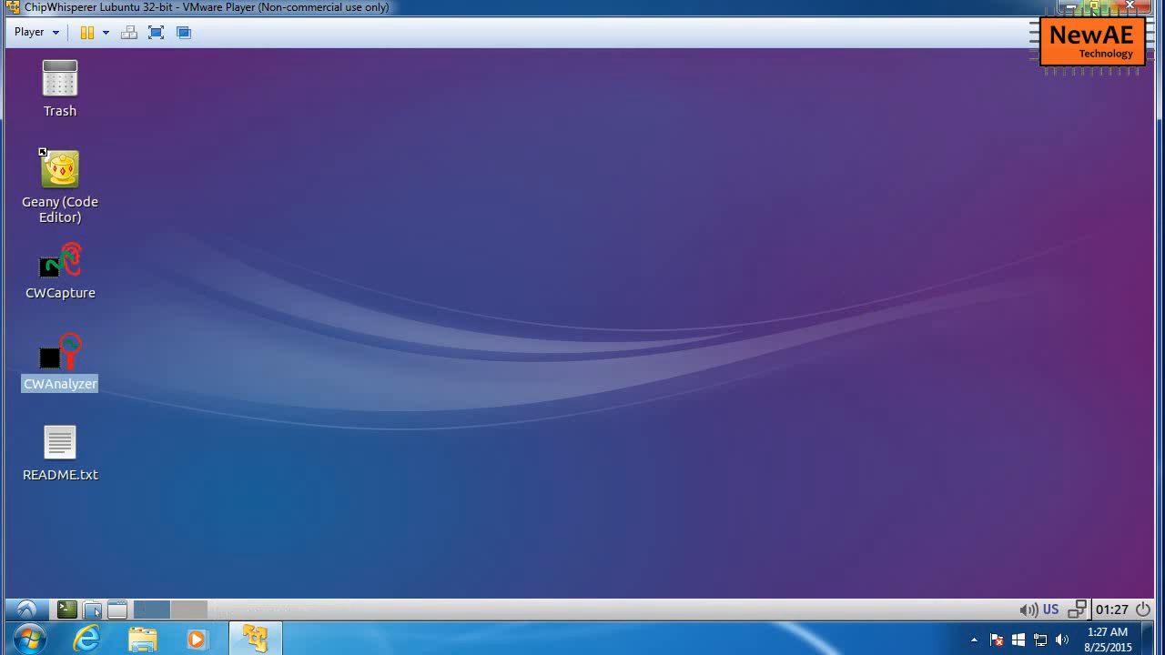
# Step: Restore and enlarge the VMware Player window, and copy README.txt from the guest desktop to the Windows desktop
pyautogui.click(1092, 5)
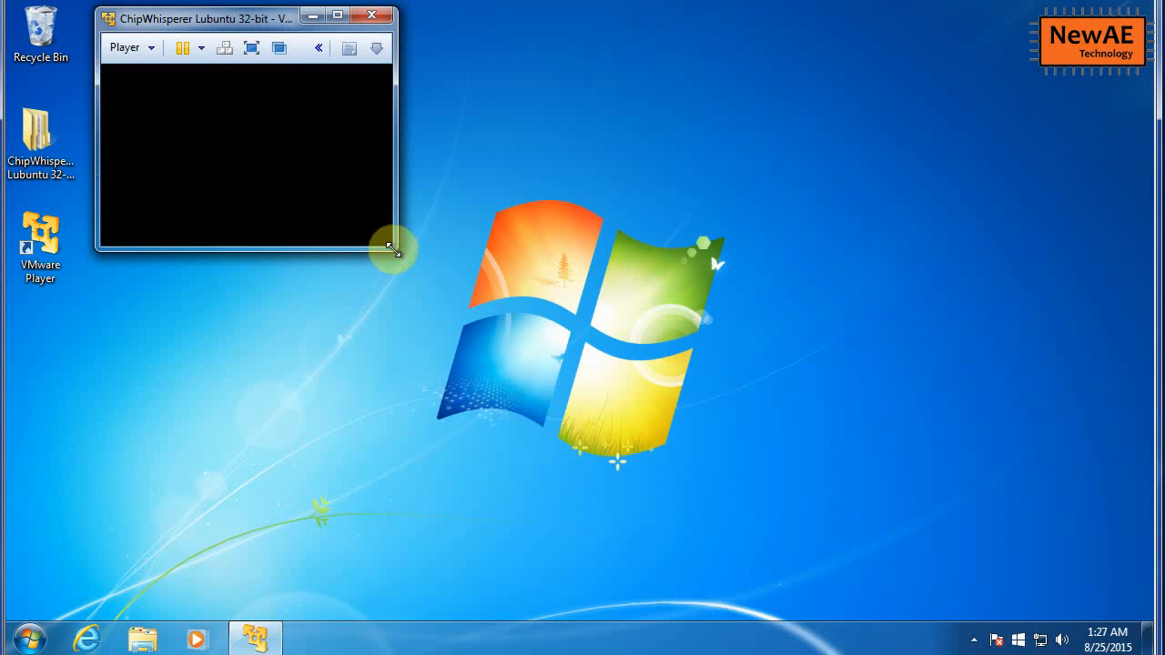
pyautogui.moveTo(393, 247); pyautogui.dragTo(806, 488)
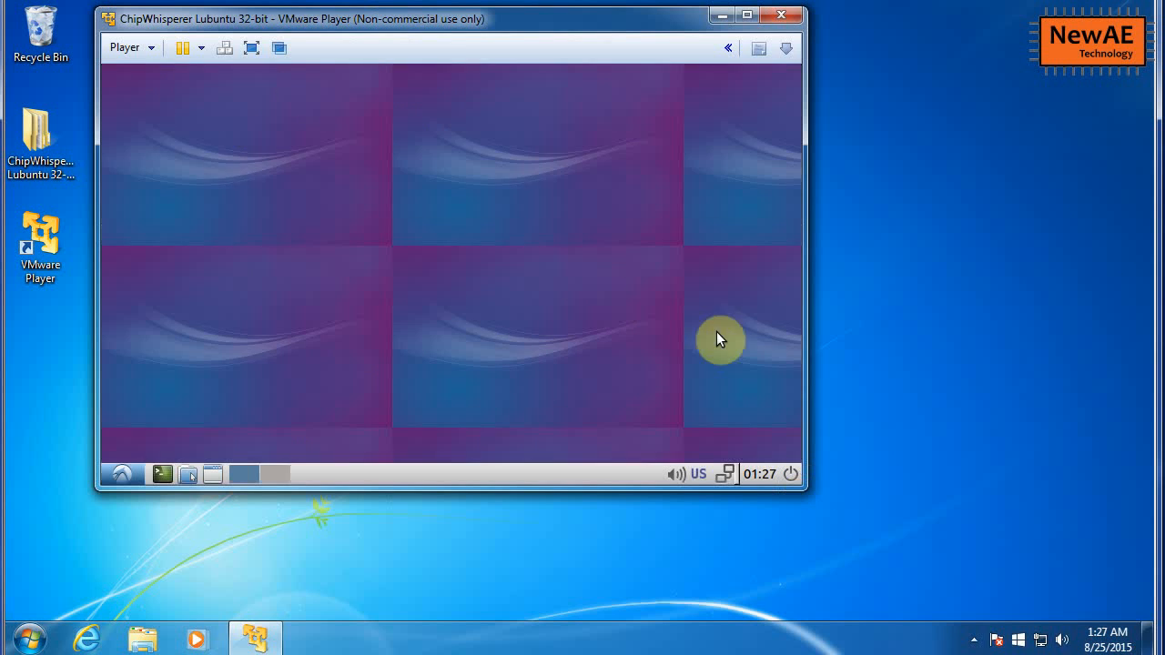
pyautogui.click(270, 114)
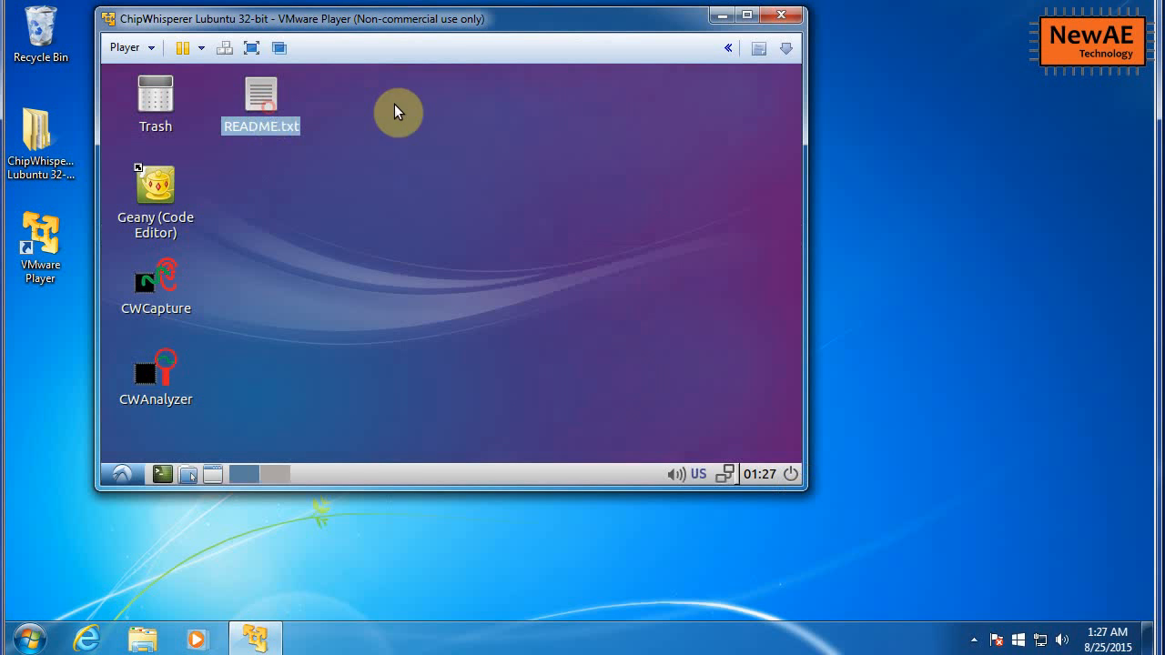
pyautogui.moveTo(251, 102); pyautogui.dragTo(915, 172)
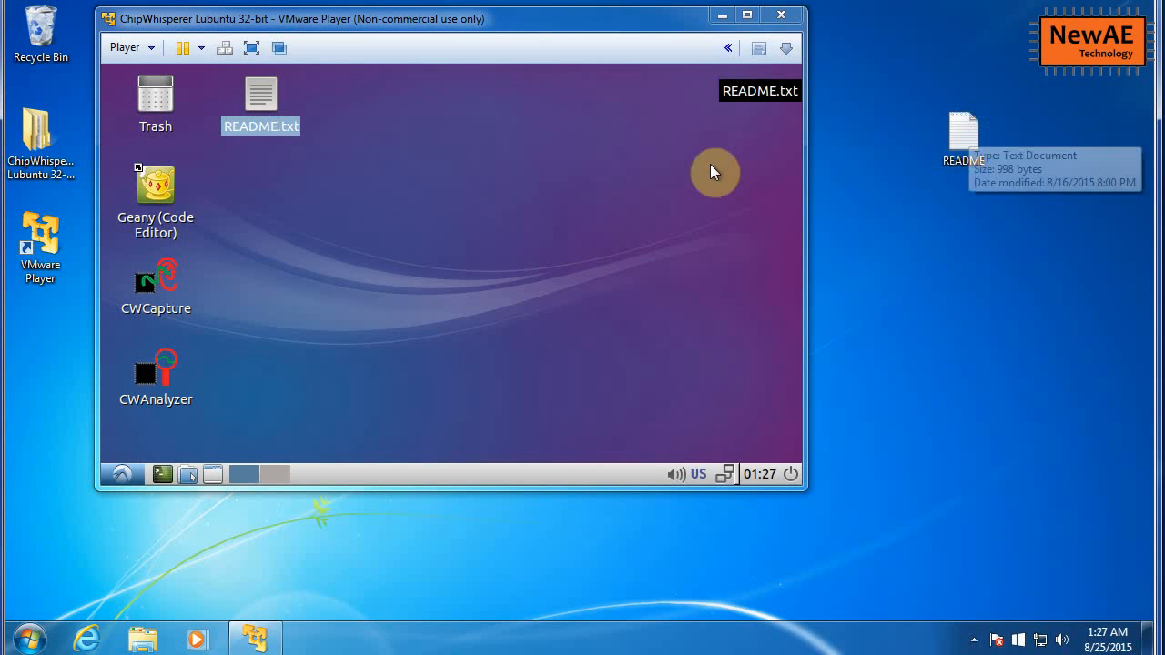
# Step: Open the copied README in Notepad and close it again
pyautogui.doubleClick(952, 146)
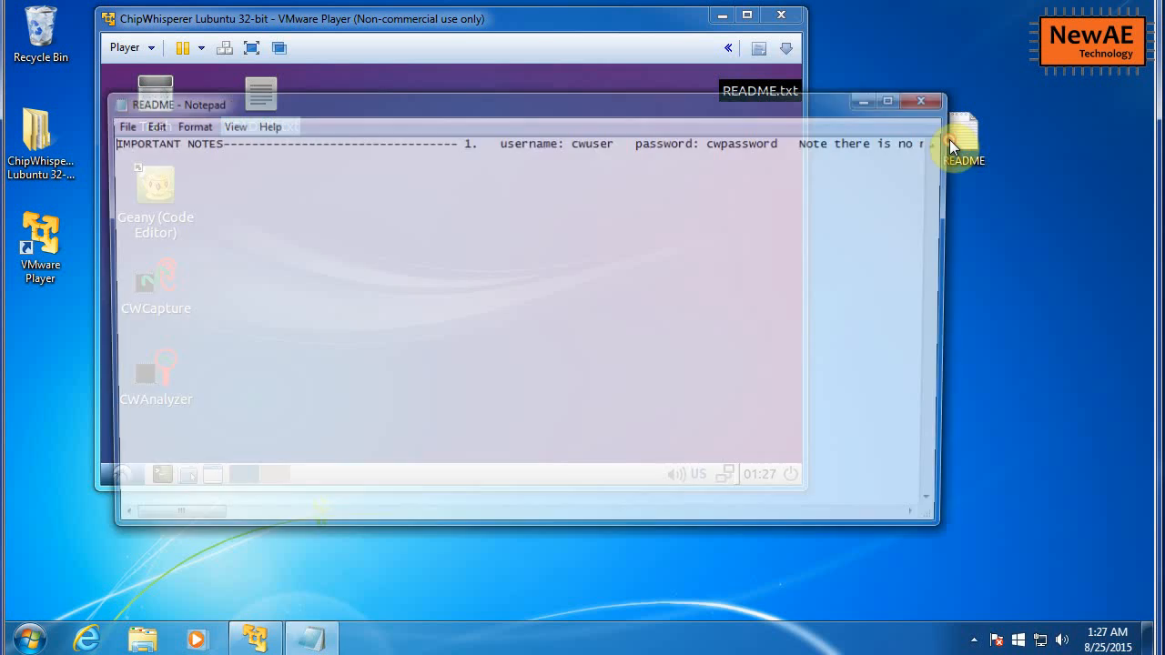
pyautogui.click(931, 104)
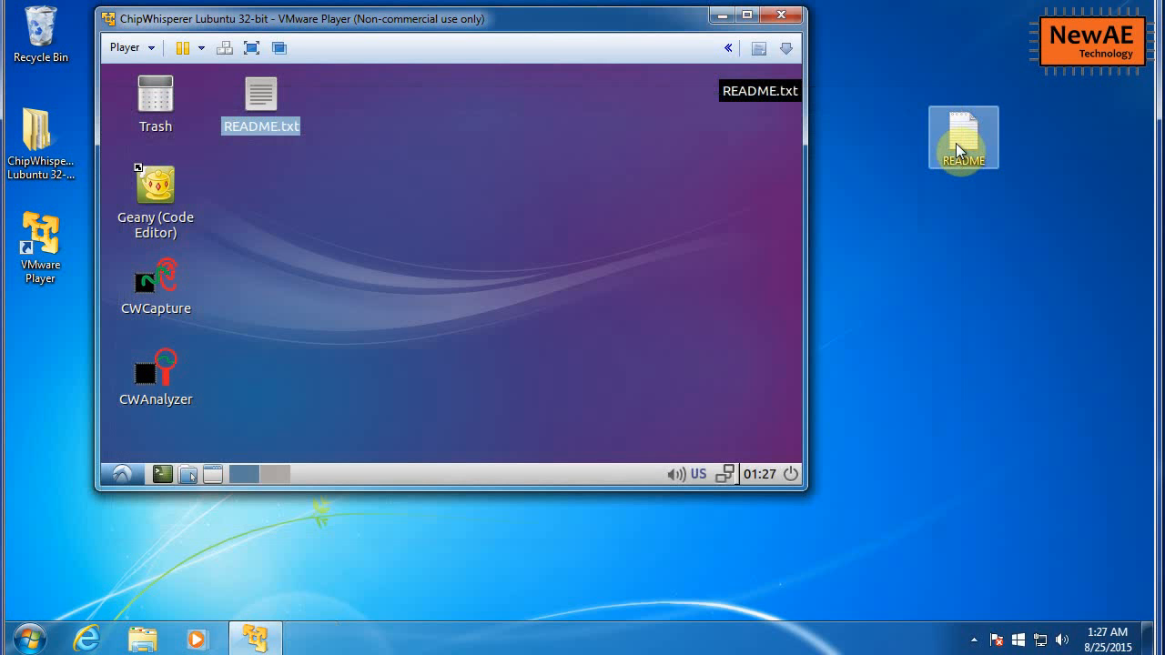
pyautogui.click(426, 114)
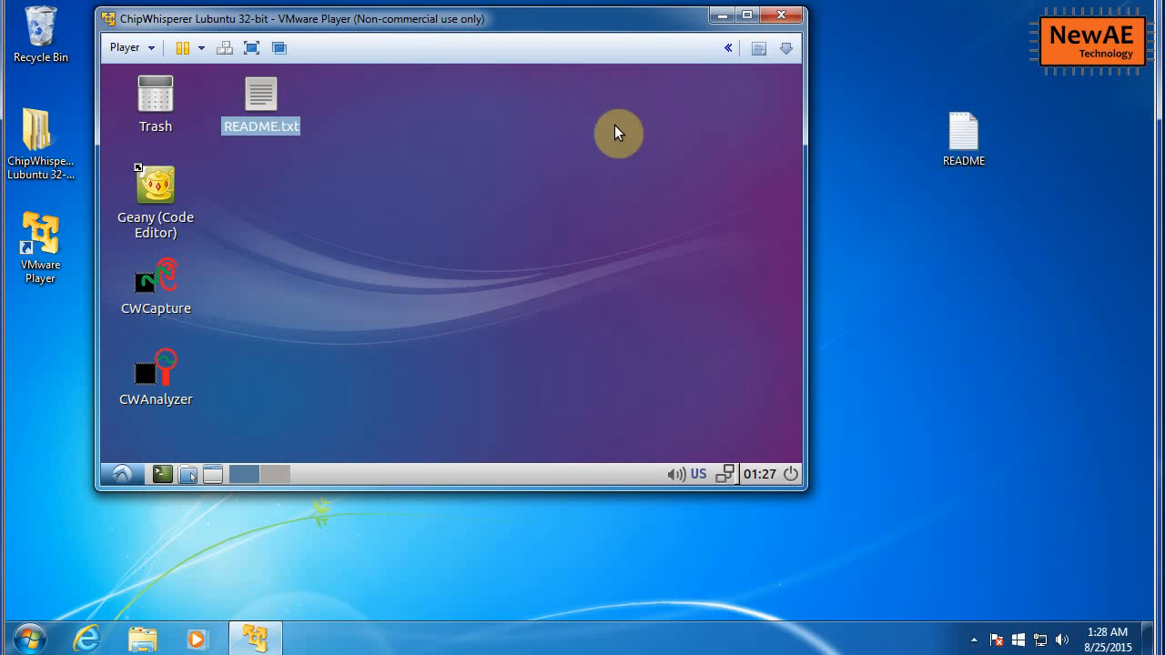
# Step: Open the copied README in WordPad, read its notes through the one about the udev rules file, and close it
pyautogui.rightClick(952, 142)
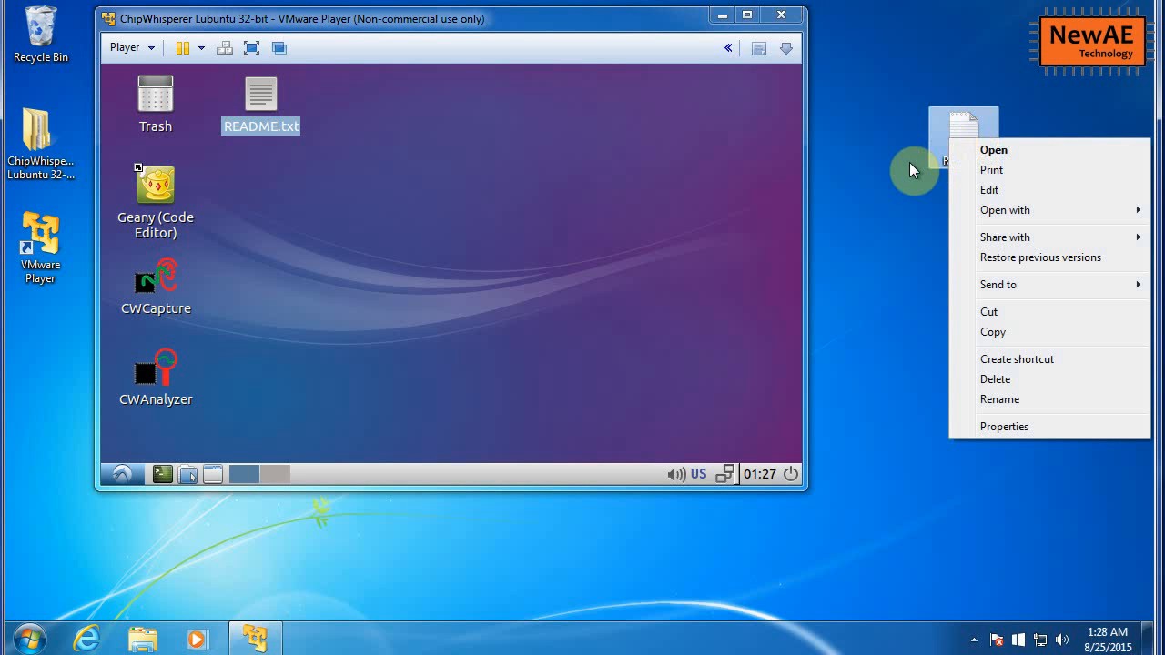
pyautogui.moveTo(1013, 215)
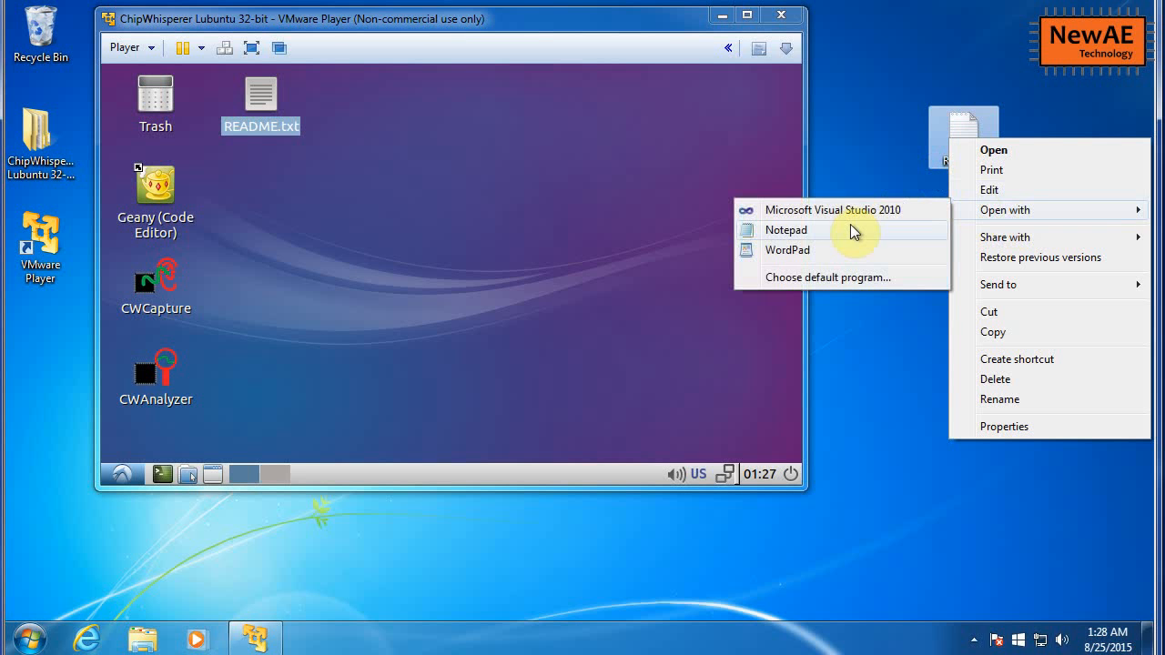
pyautogui.click(812, 250)
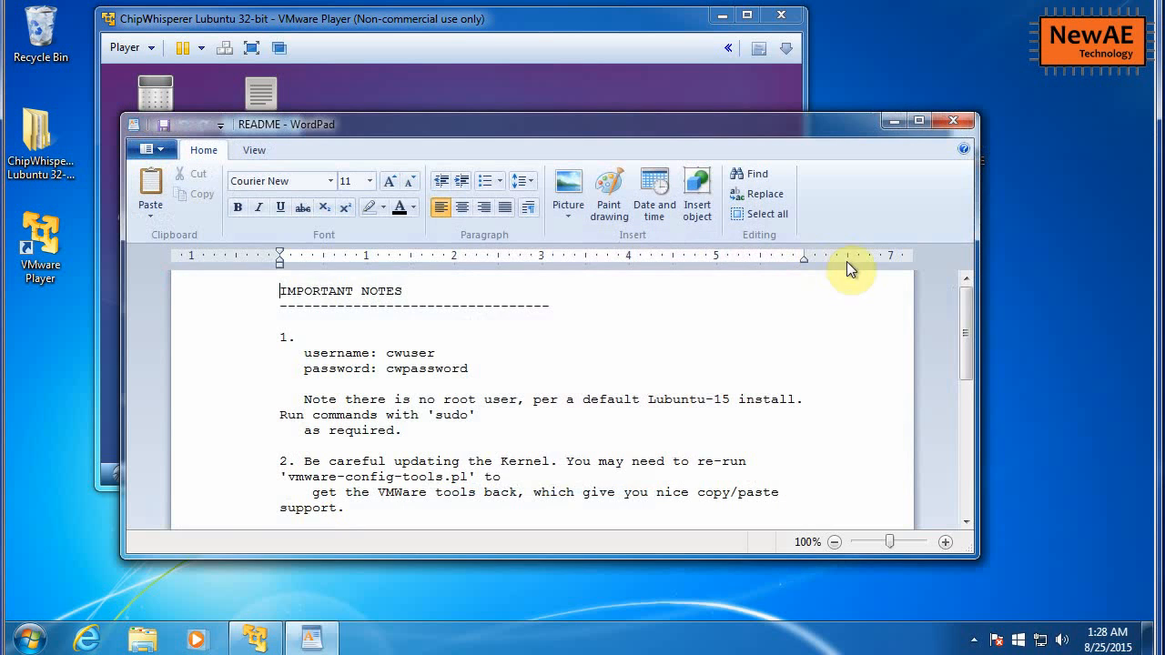
pyautogui.moveTo(967, 338); pyautogui.dragTo(966, 463)
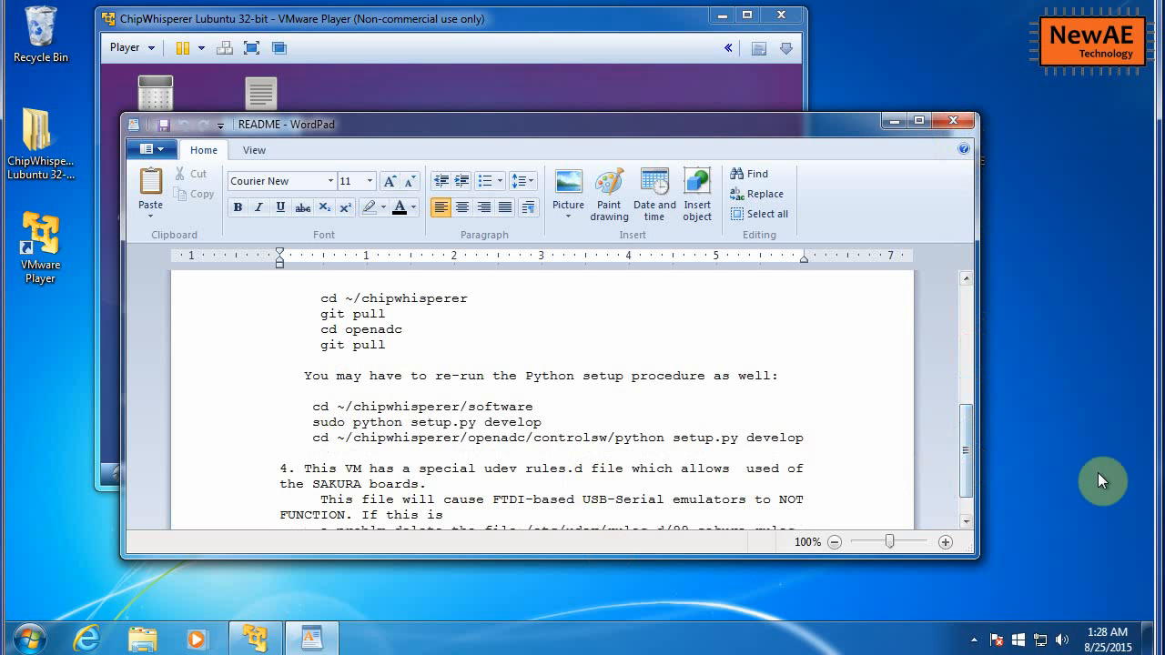
pyautogui.scroll(-1, 968, 442)
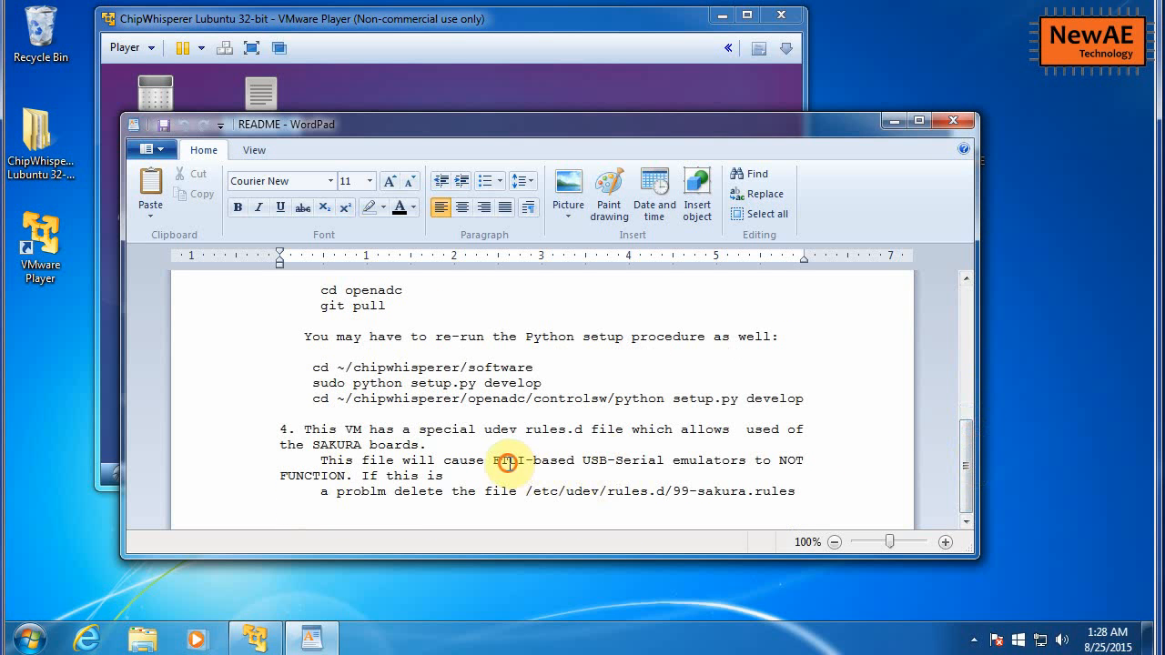
pyautogui.moveTo(494, 460); pyautogui.dragTo(599, 455)
pyautogui.click(603, 457)
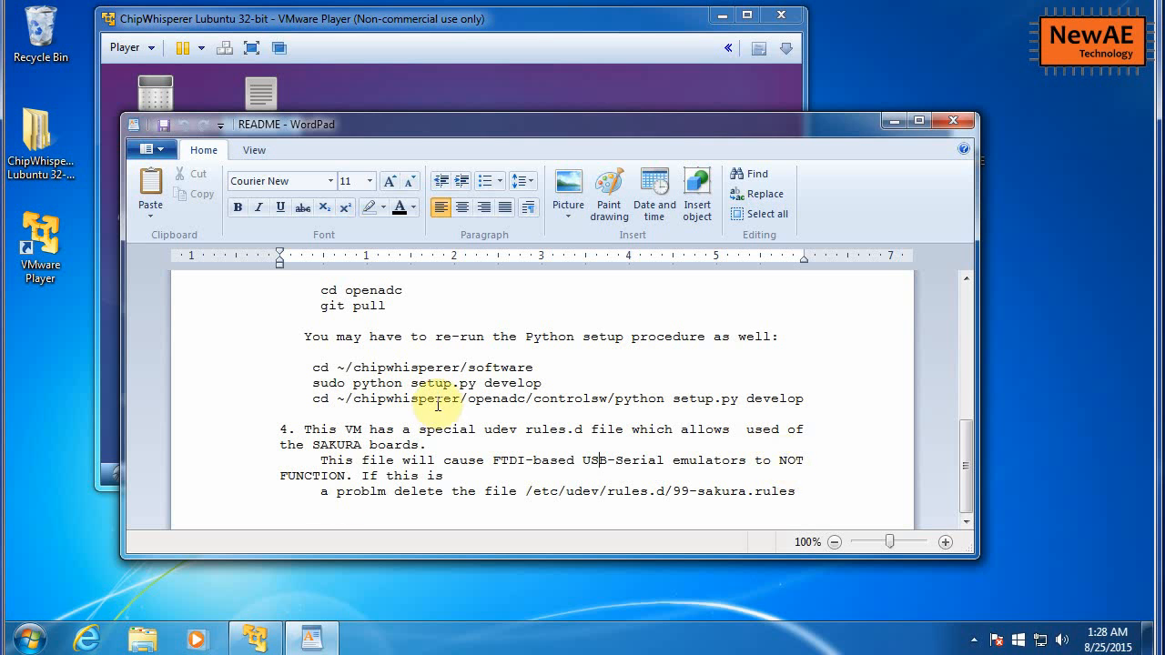
pyautogui.click(954, 121)
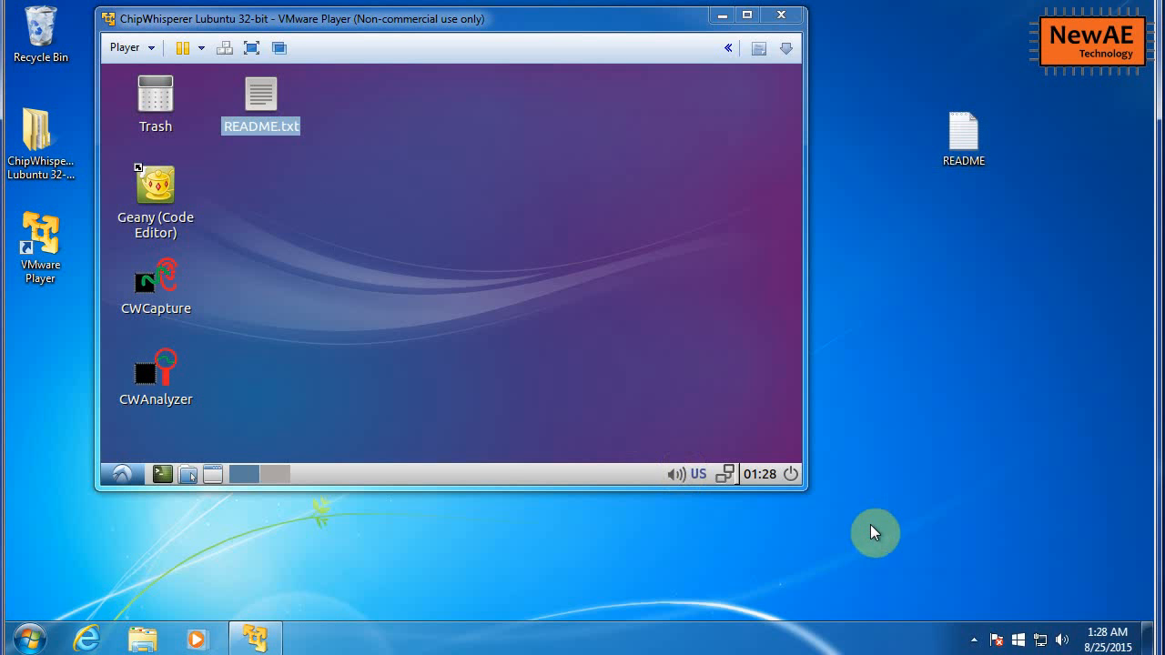
# Step: Resize the VMware Player window from its lower corner
pyautogui.moveTo(789, 492); pyautogui.dragTo(936, 546)
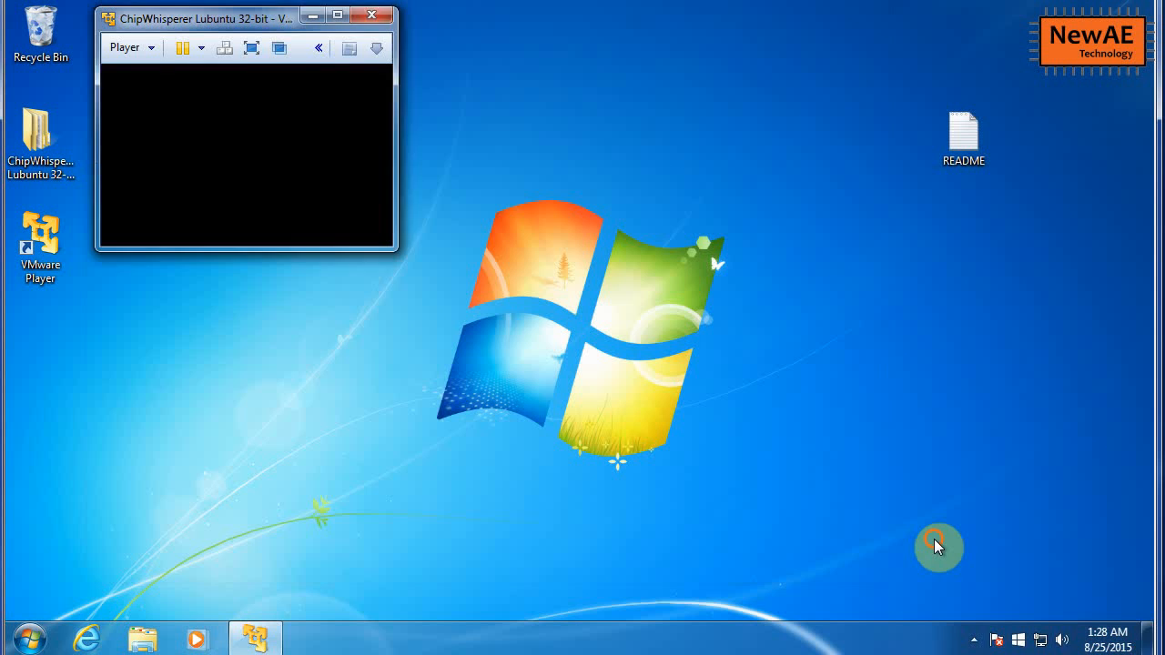